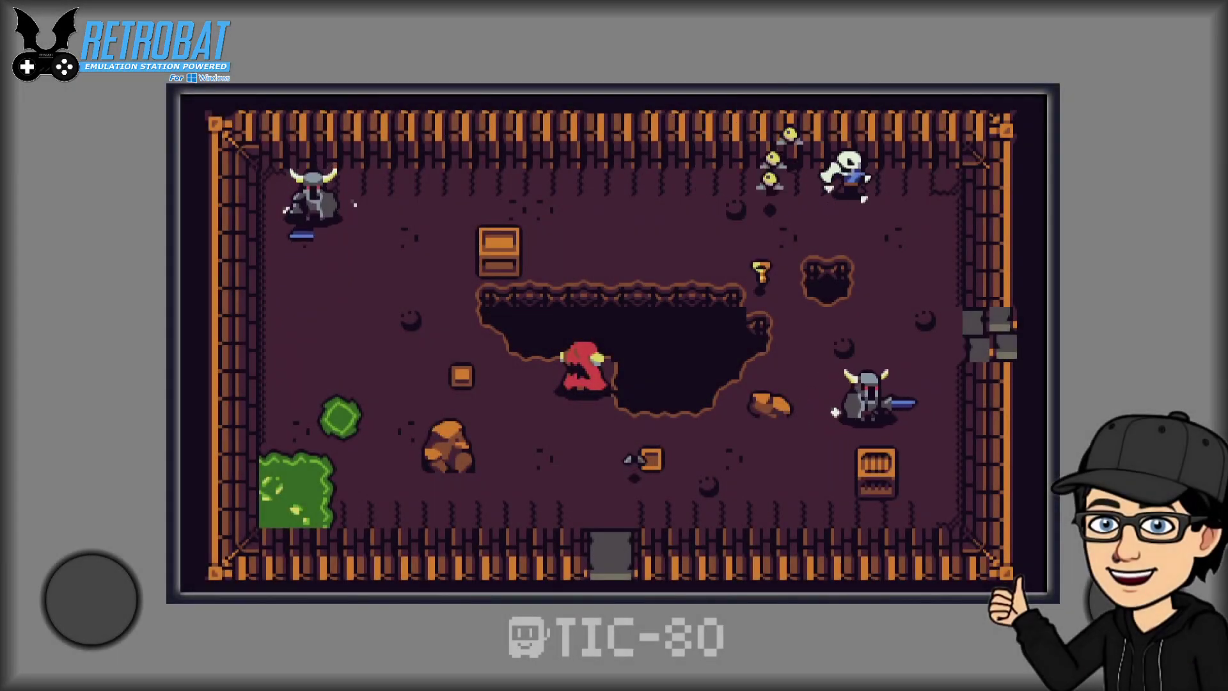
pyautogui.press('Left')
pyautogui.press('Down')
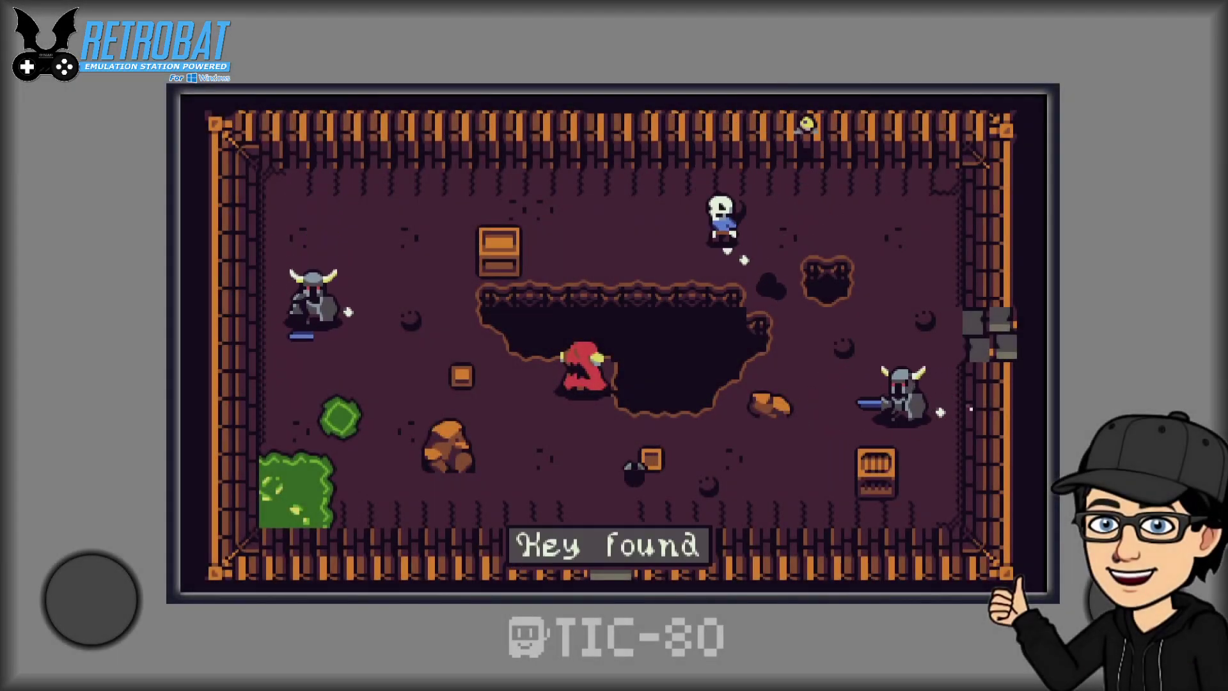
pyautogui.press('Left')
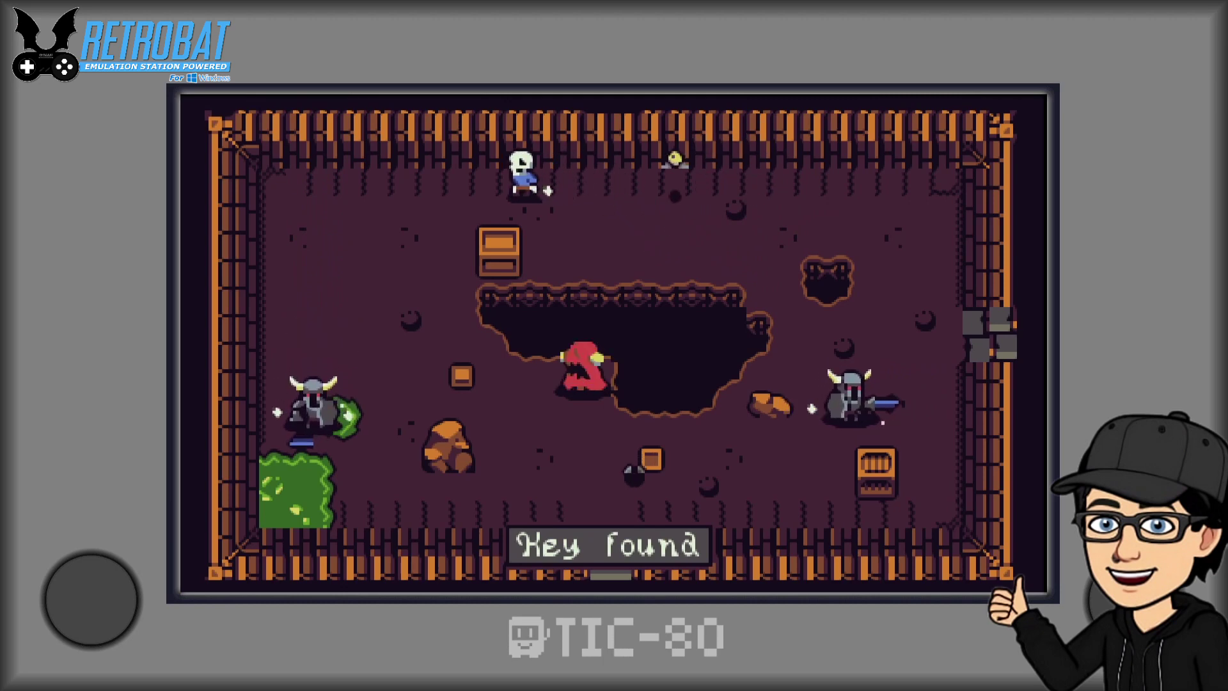
pyautogui.press('z')
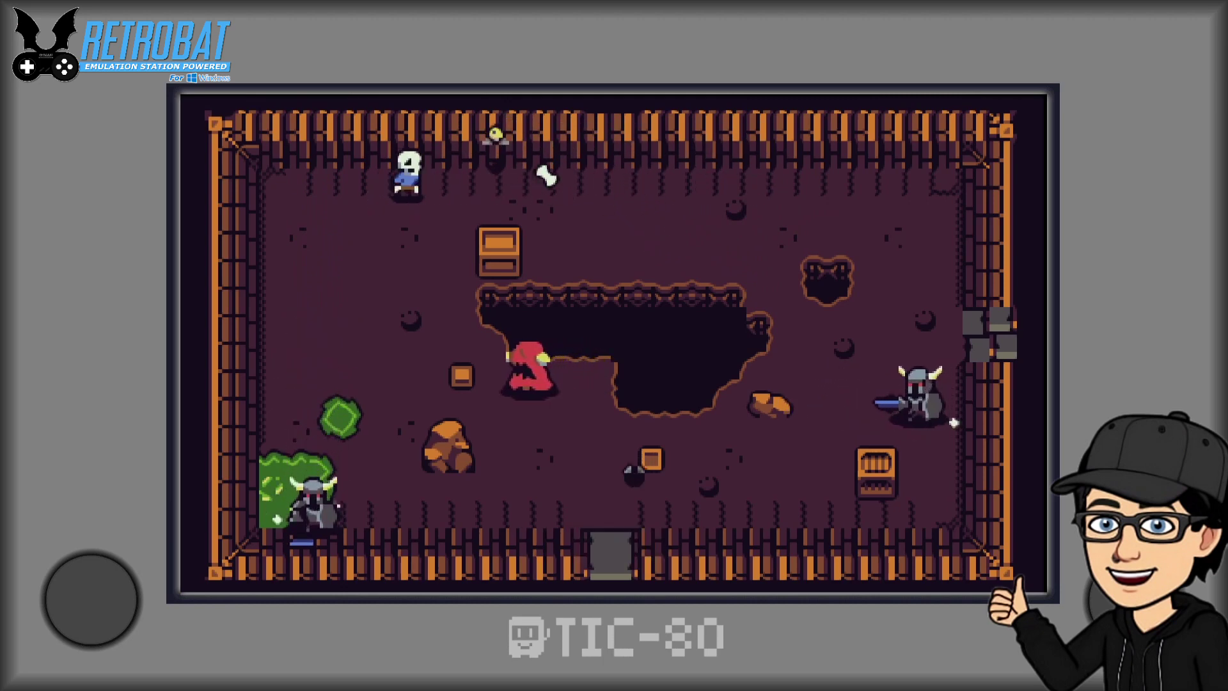
pyautogui.press('Left')
pyautogui.press('Down')
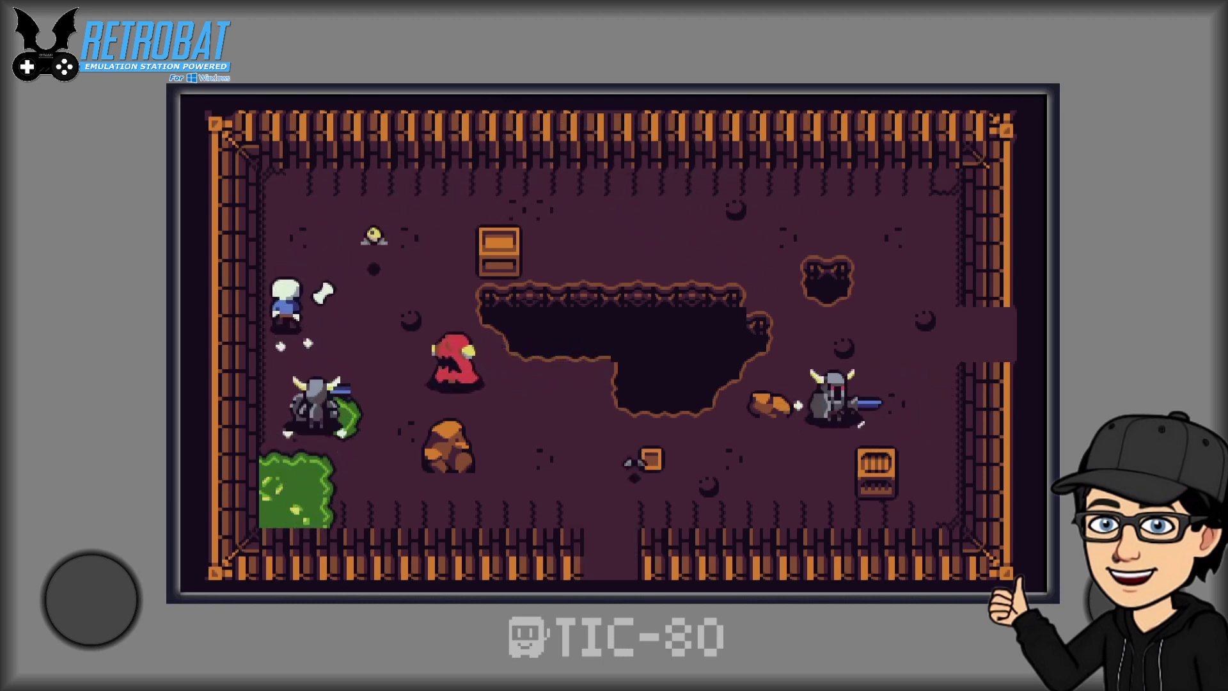
pyautogui.press('Up')
pyautogui.press('Right')
pyautogui.press('Right')
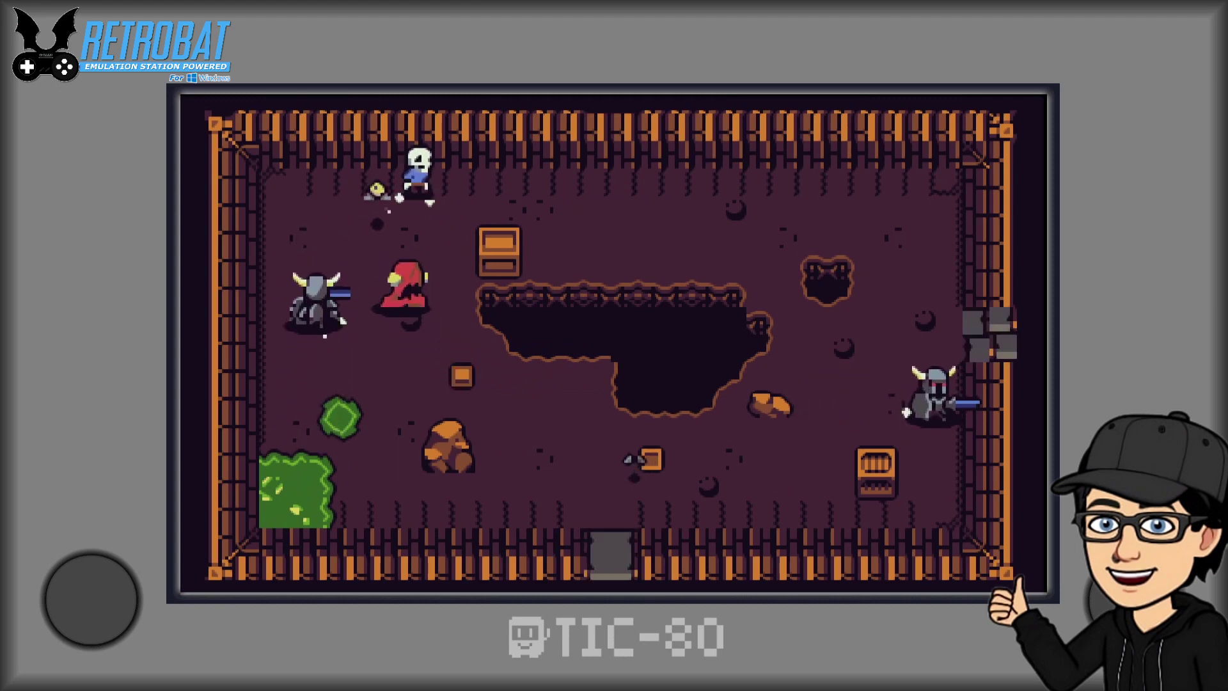
pyautogui.press('Right')
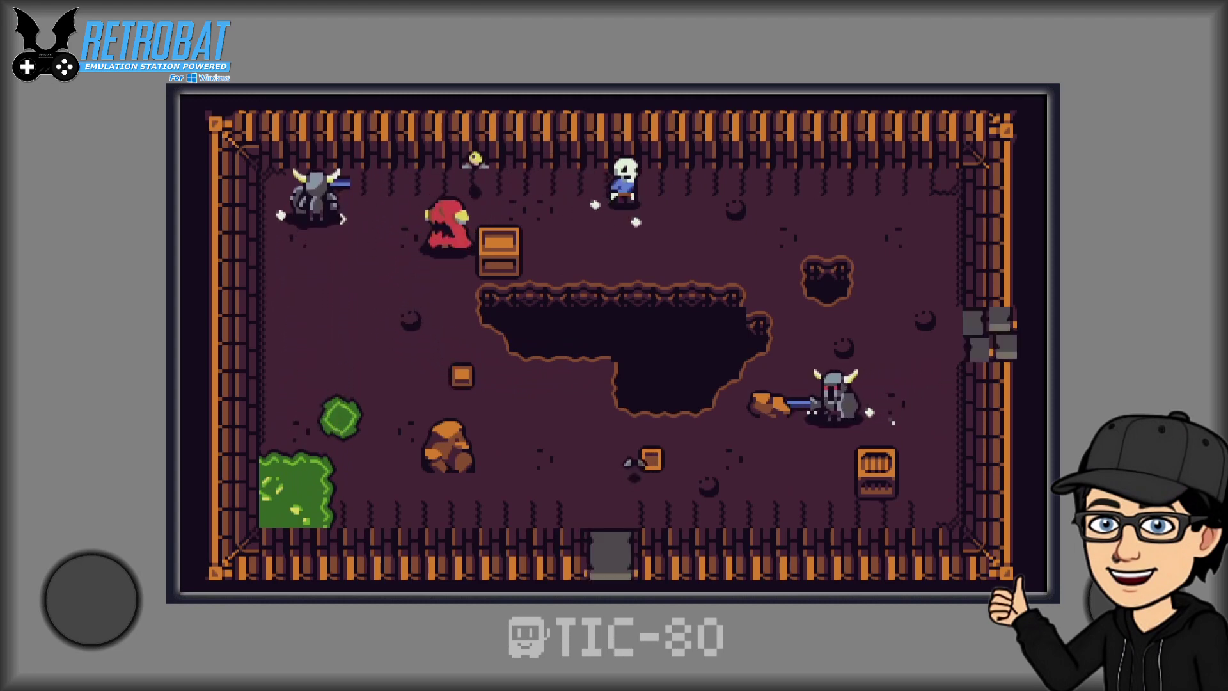
pyautogui.press('Down')
pyautogui.press('Right')
pyautogui.press('Up')
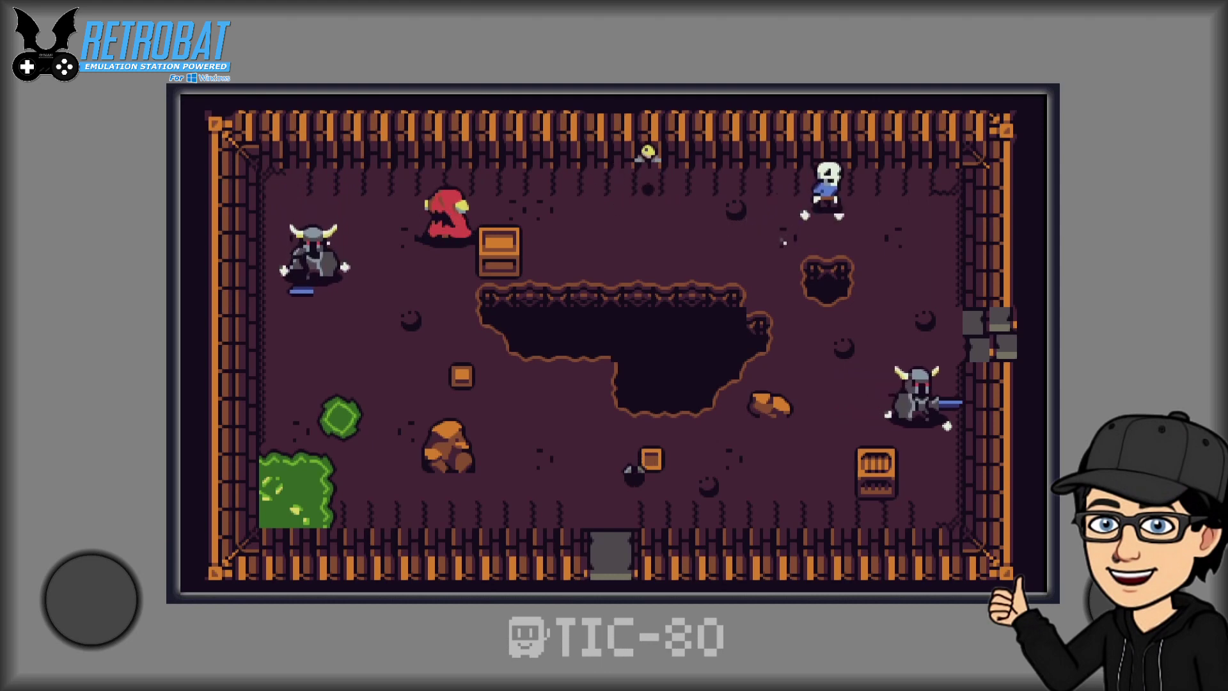
pyautogui.press('Down')
pyautogui.press('Down')
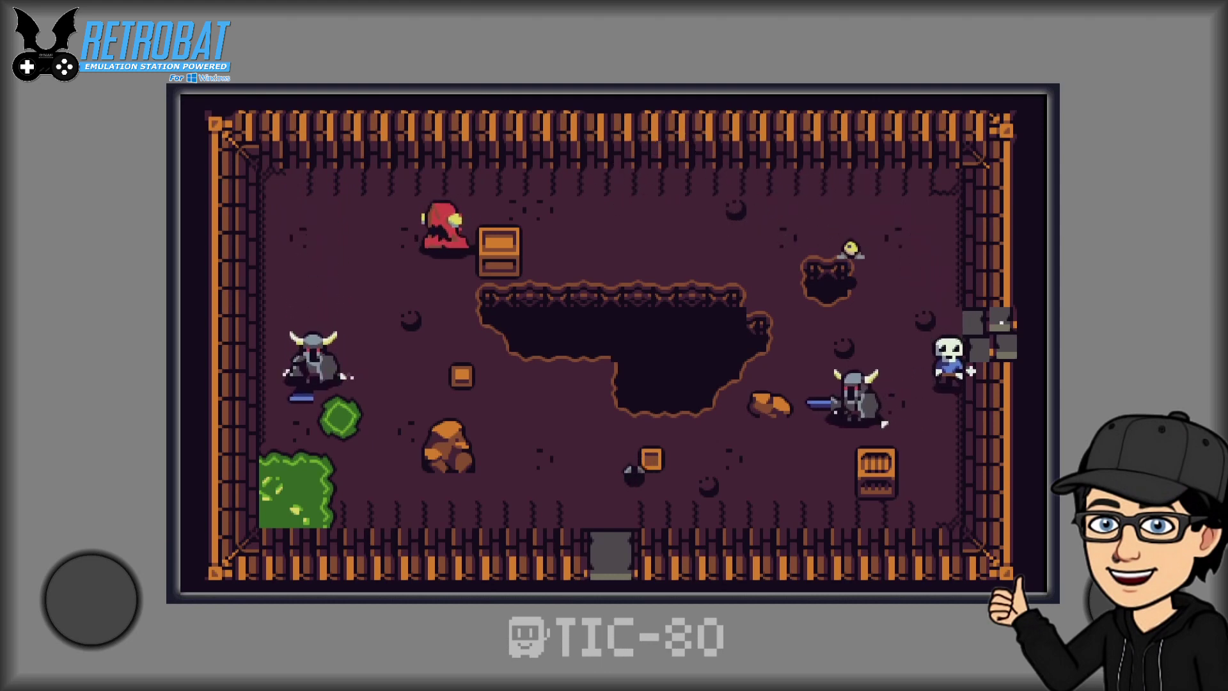
pyautogui.press('Left')
pyautogui.press('z')
pyautogui.press('z')
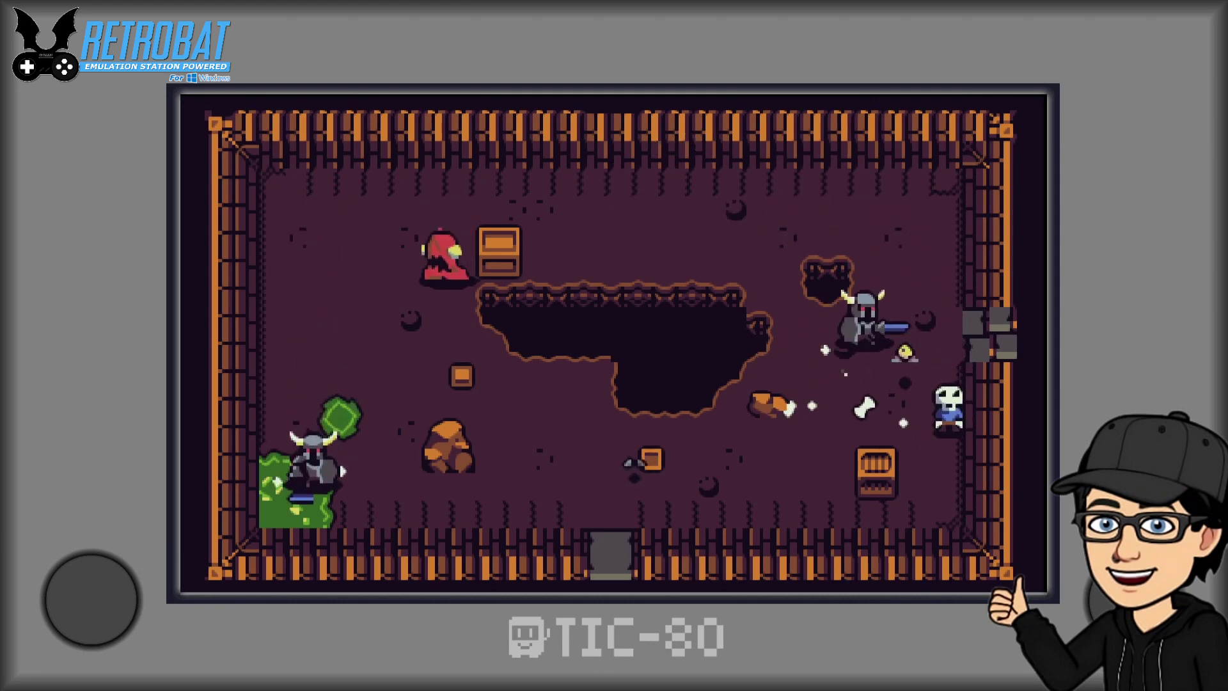
pyautogui.press('Left')
pyautogui.press('Up')
pyautogui.press('z')
pyautogui.press('Left')
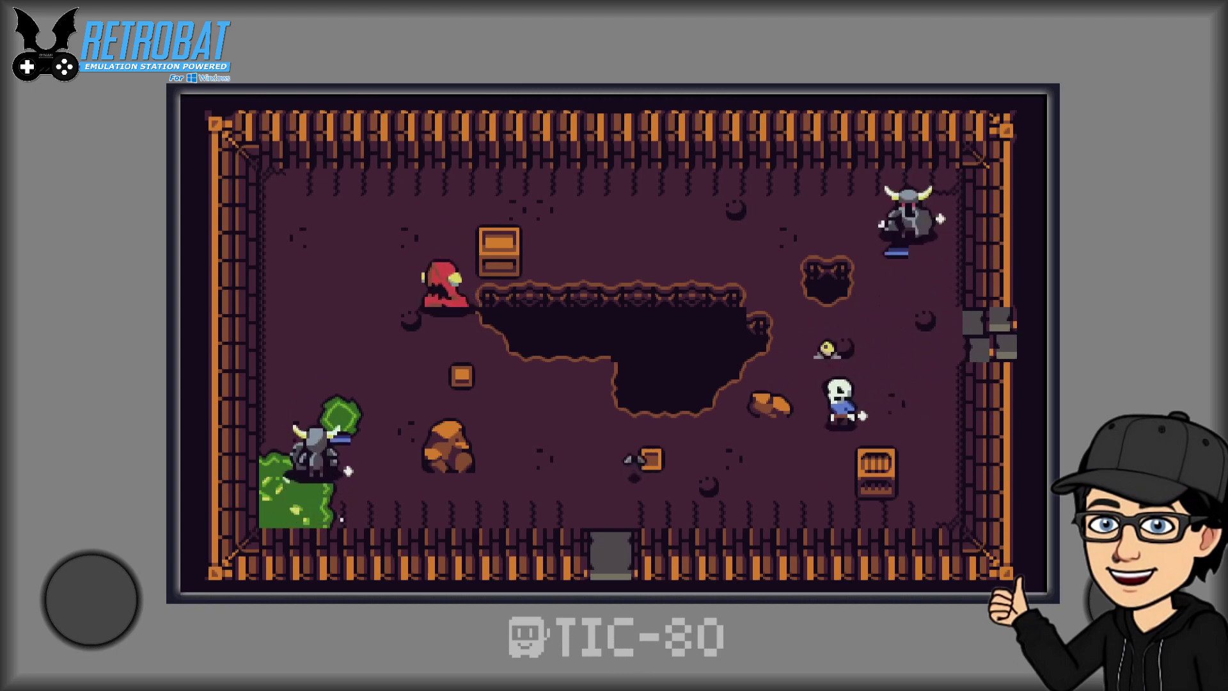
pyautogui.press('Down')
pyautogui.press('Left')
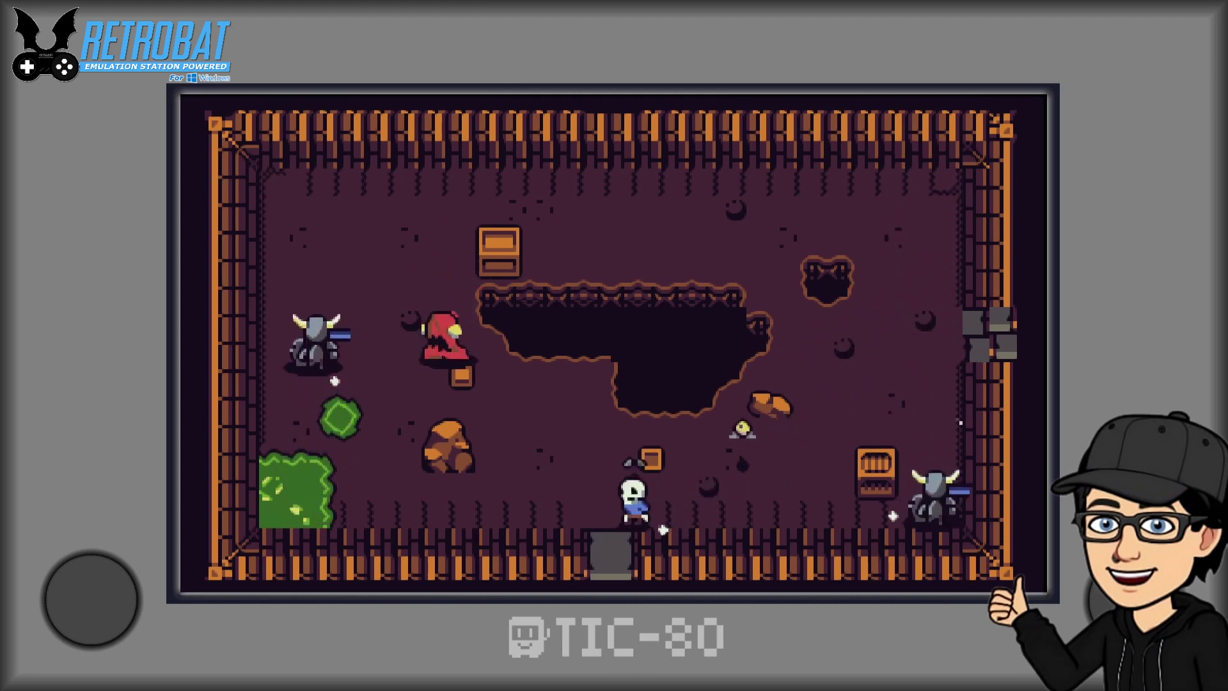
pyautogui.press('Right')
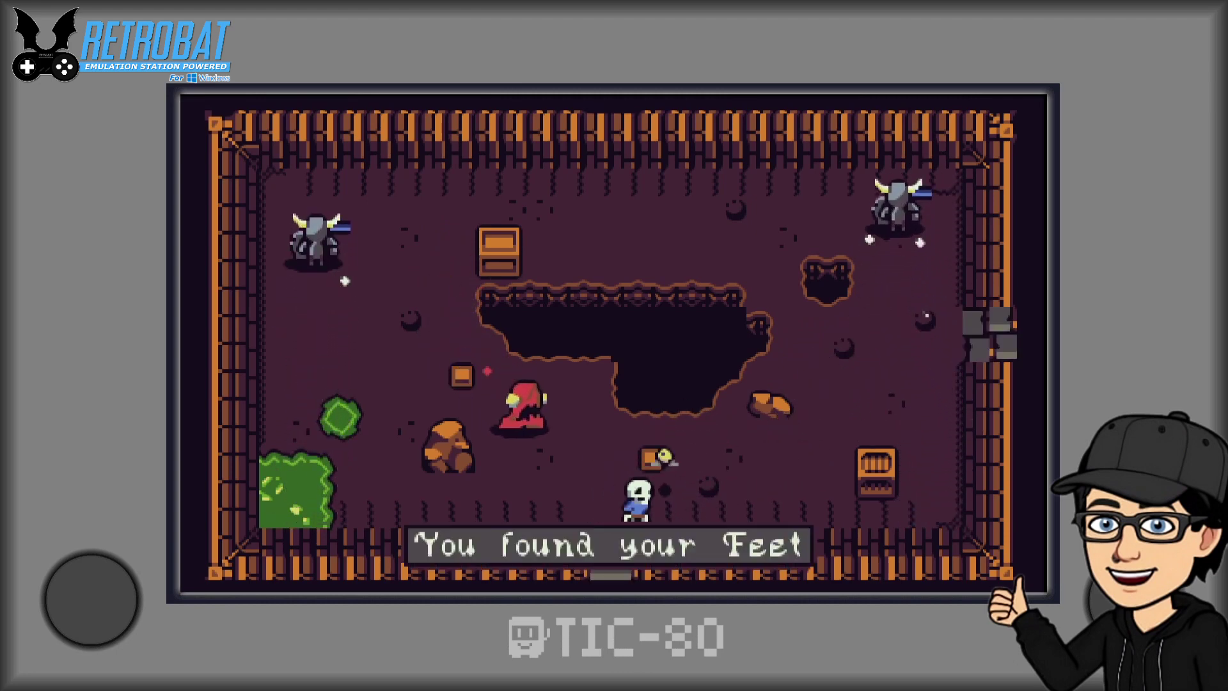
pyautogui.press('Up')
pyautogui.press('Left')
pyautogui.press('z')
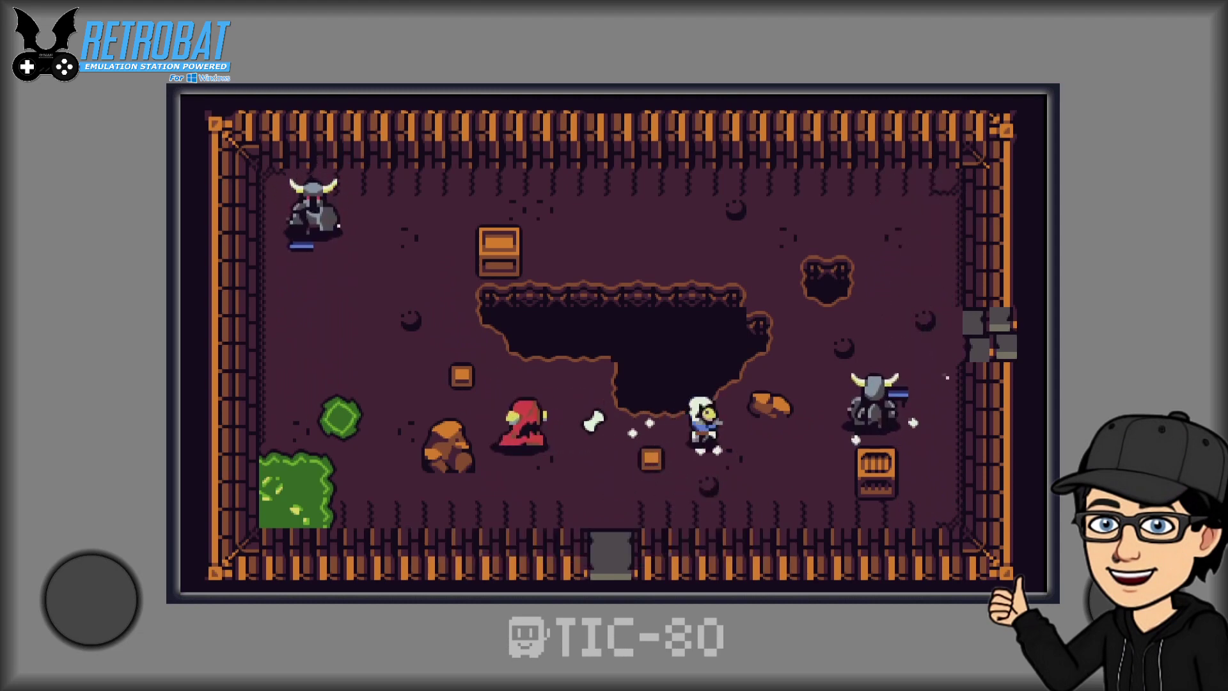
pyautogui.press('Left')
pyautogui.press('Down')
pyautogui.press('Right')
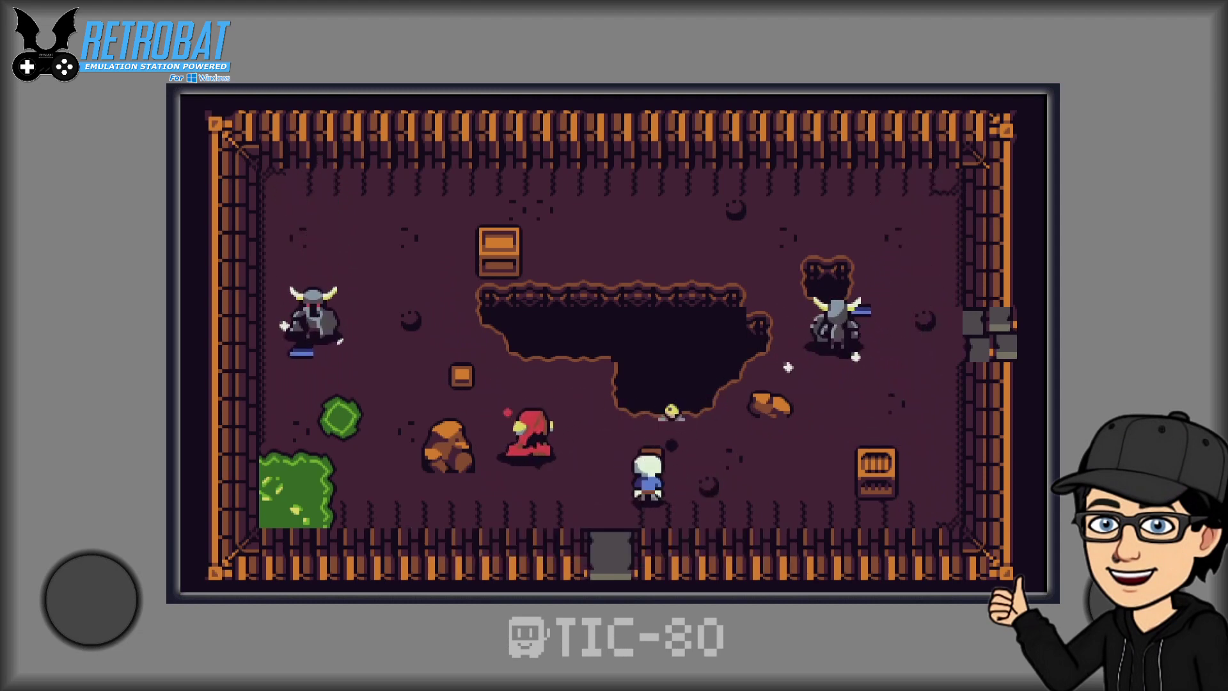
pyautogui.press('Up')
pyautogui.press('z')
pyautogui.press('Left')
pyautogui.press('Up')
pyautogui.press('Up')
pyautogui.press('Left')
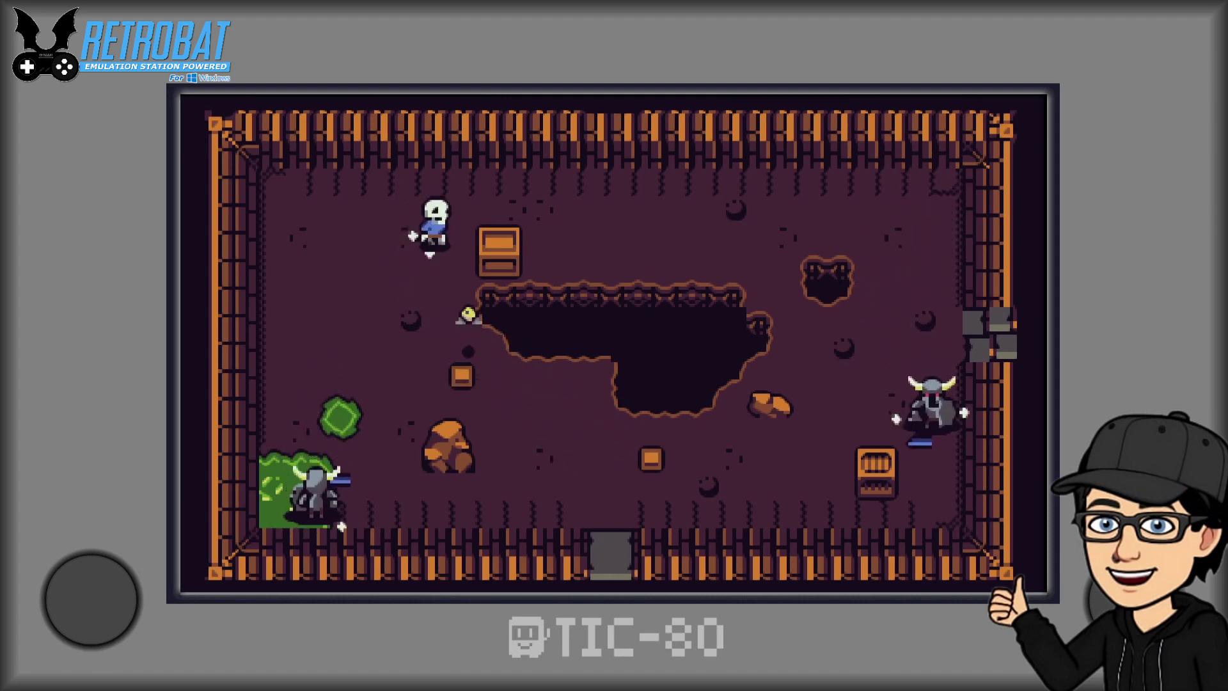
pyautogui.press('Right')
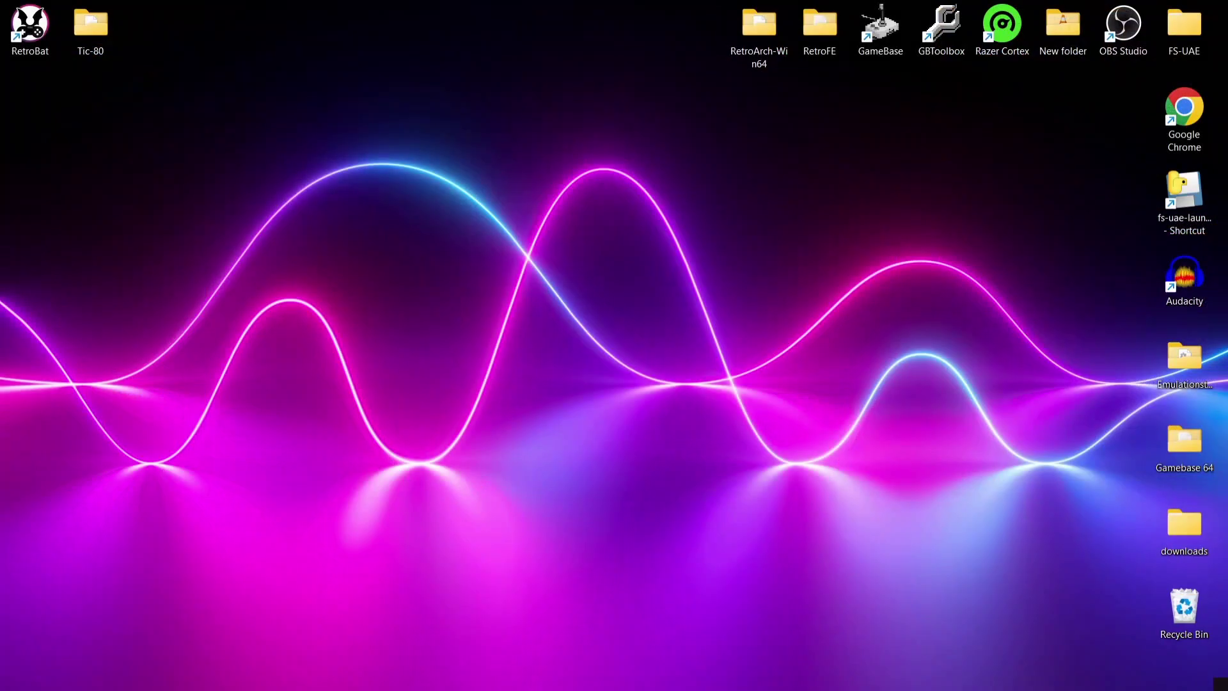
# Switch to Chrome and look over the TIC-80 home page, including its demo footage and introductory description.
pyautogui.moveTo(580, 672)
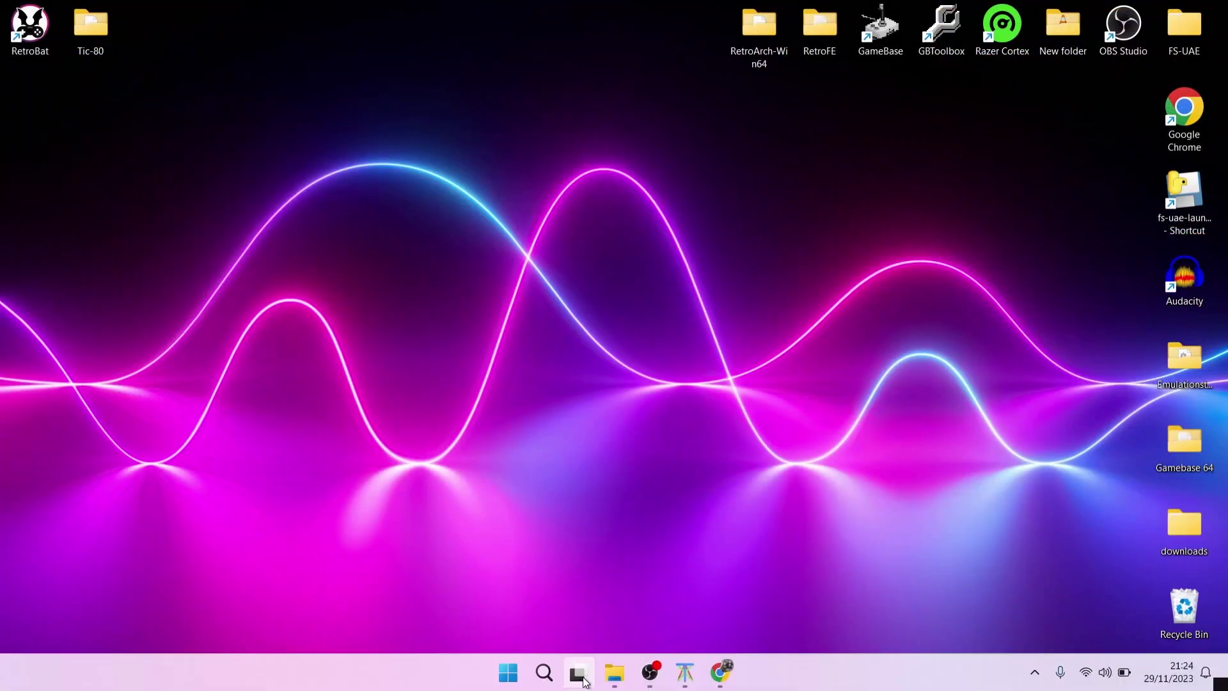
pyautogui.click(730, 669)
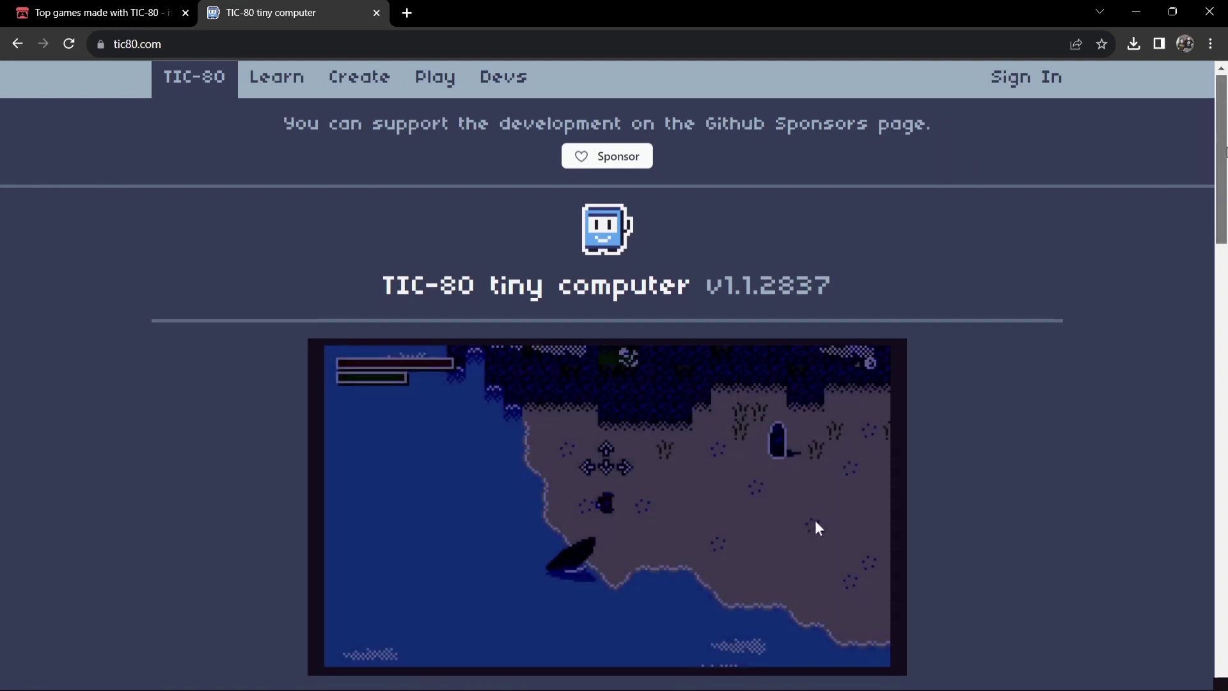
pyautogui.scroll(-3, 815, 520)
pyautogui.press('Right')
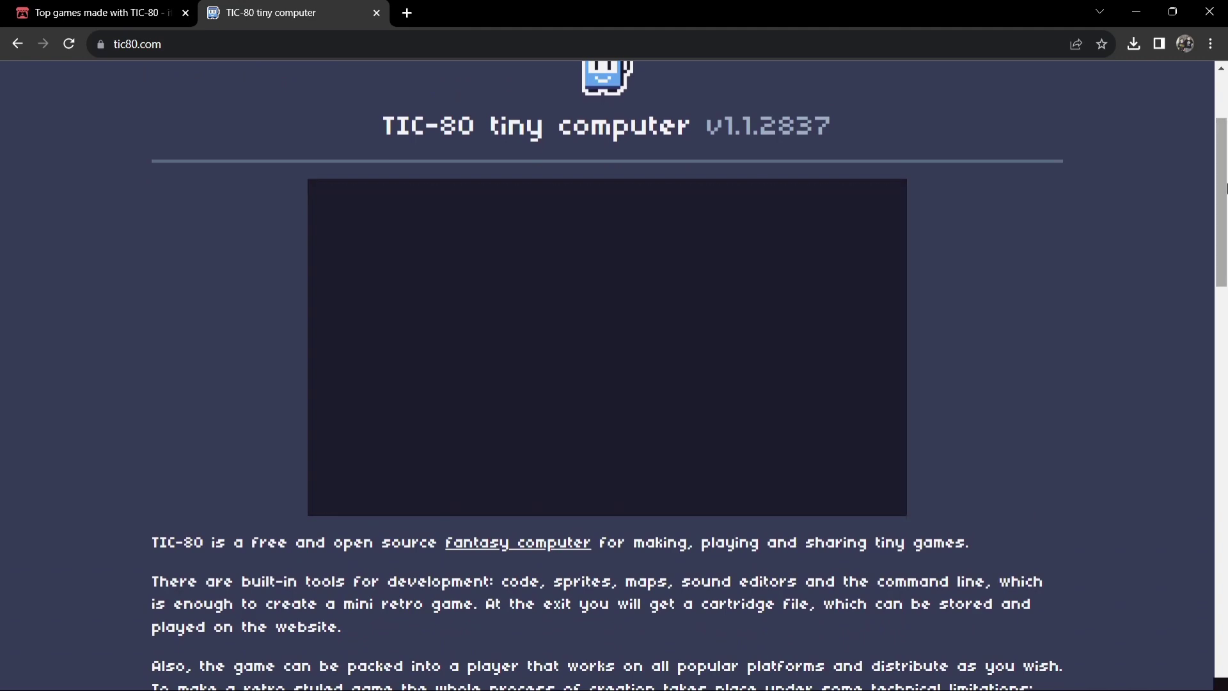
pyautogui.moveTo(1226, 187); pyautogui.dragTo(1226, 217)
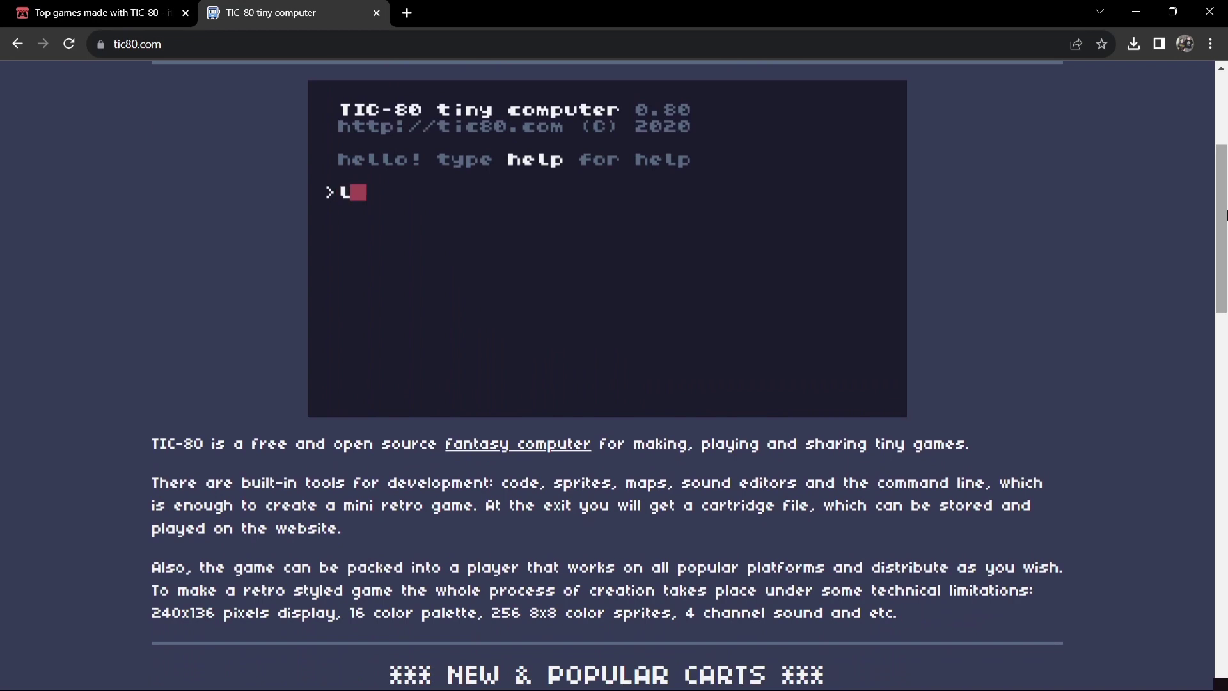
pyautogui.write('oad balmung.tic')
pyautogui.press('Return')
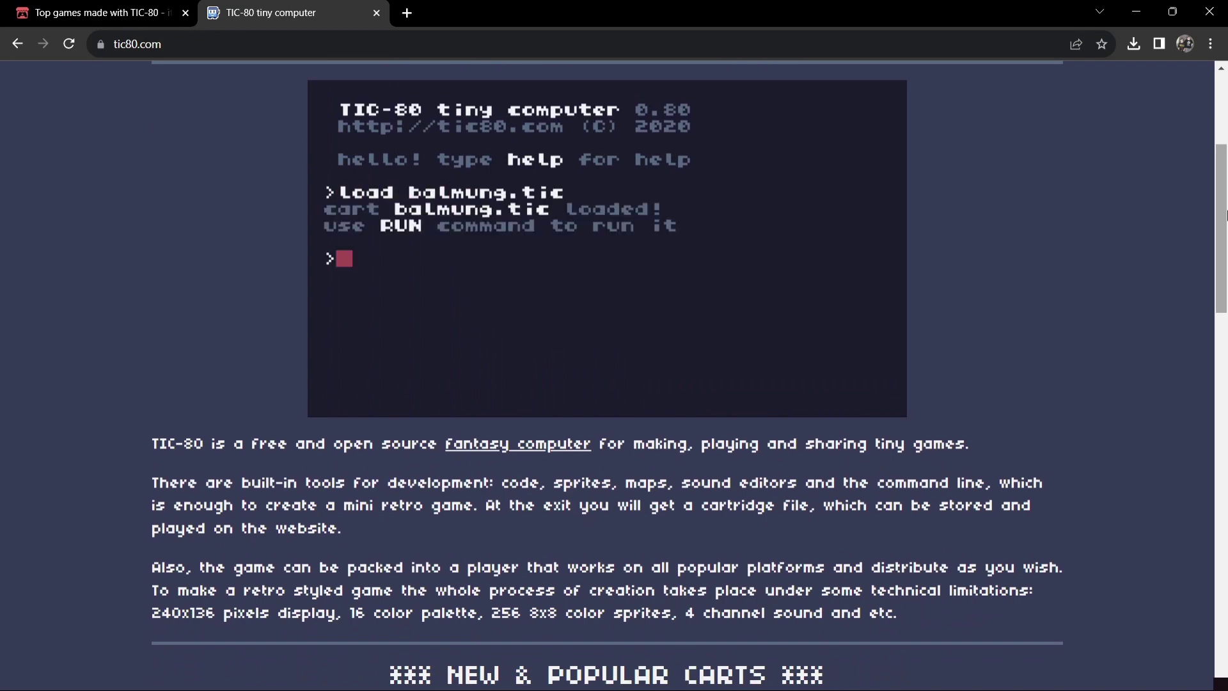
pyautogui.press('Escape')
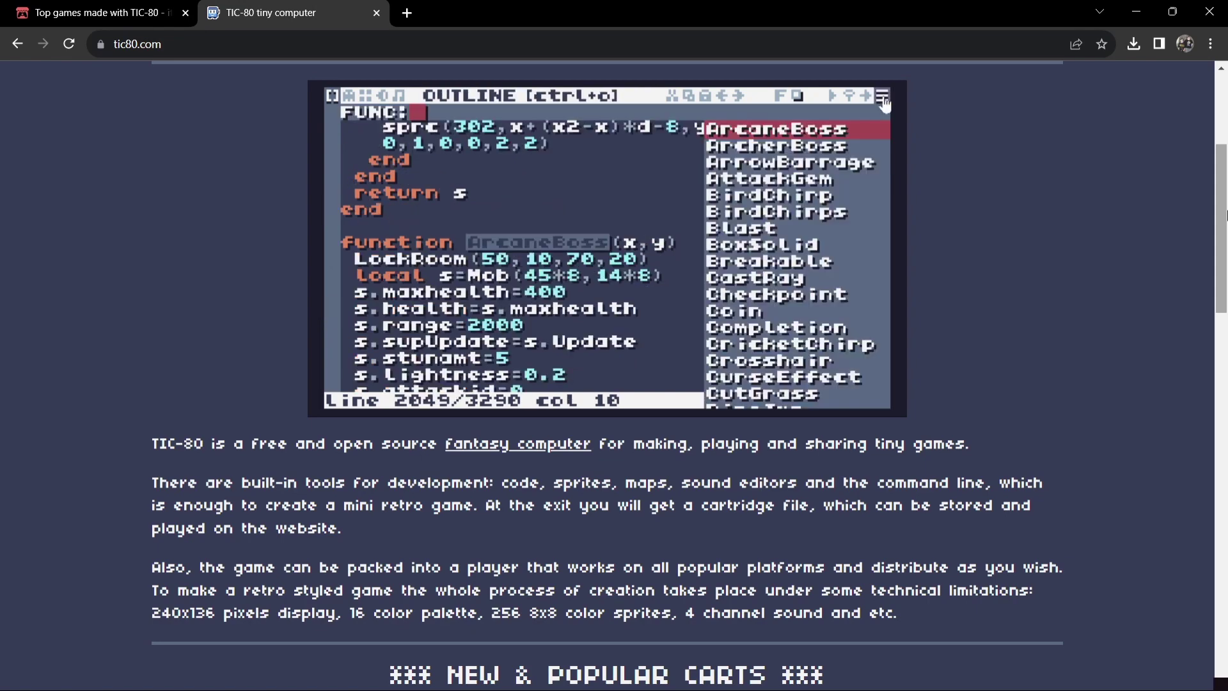
pyautogui.moveTo(1226, 214)
pyautogui.mouseDown()
pyautogui.moveTo(1221, 442)
pyautogui.moveTo(1226, 216)
pyautogui.mouseUp()
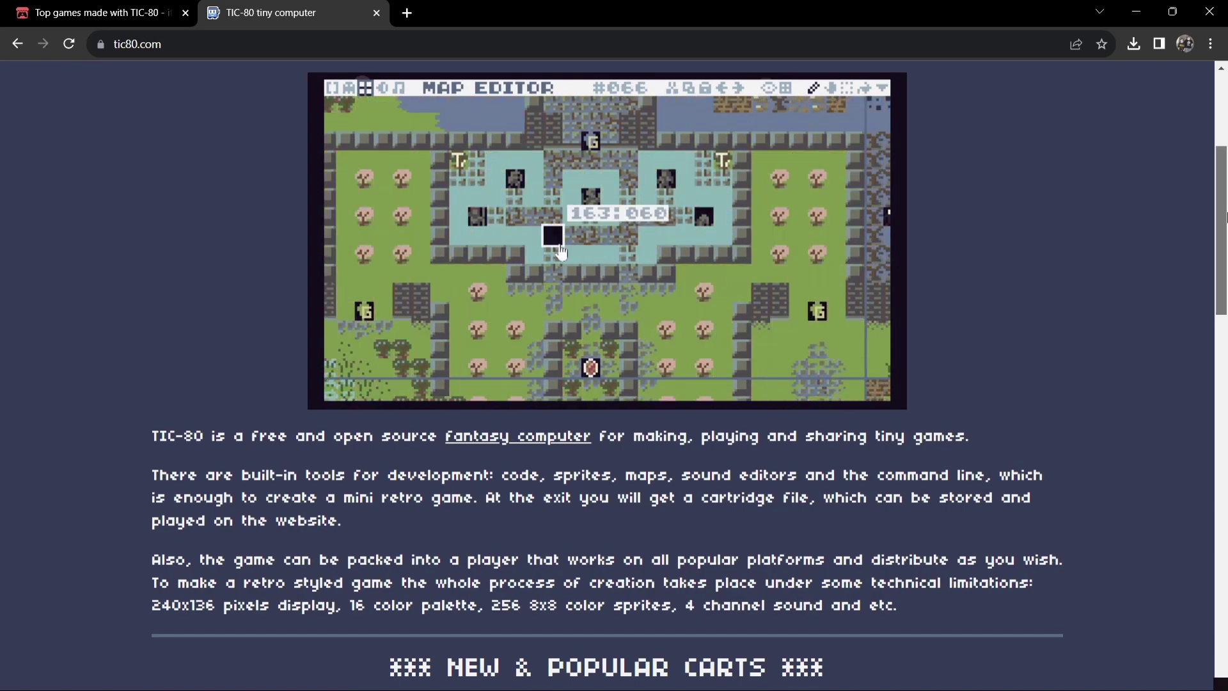
pyautogui.moveTo(1225, 216); pyautogui.dragTo(1225, 161)
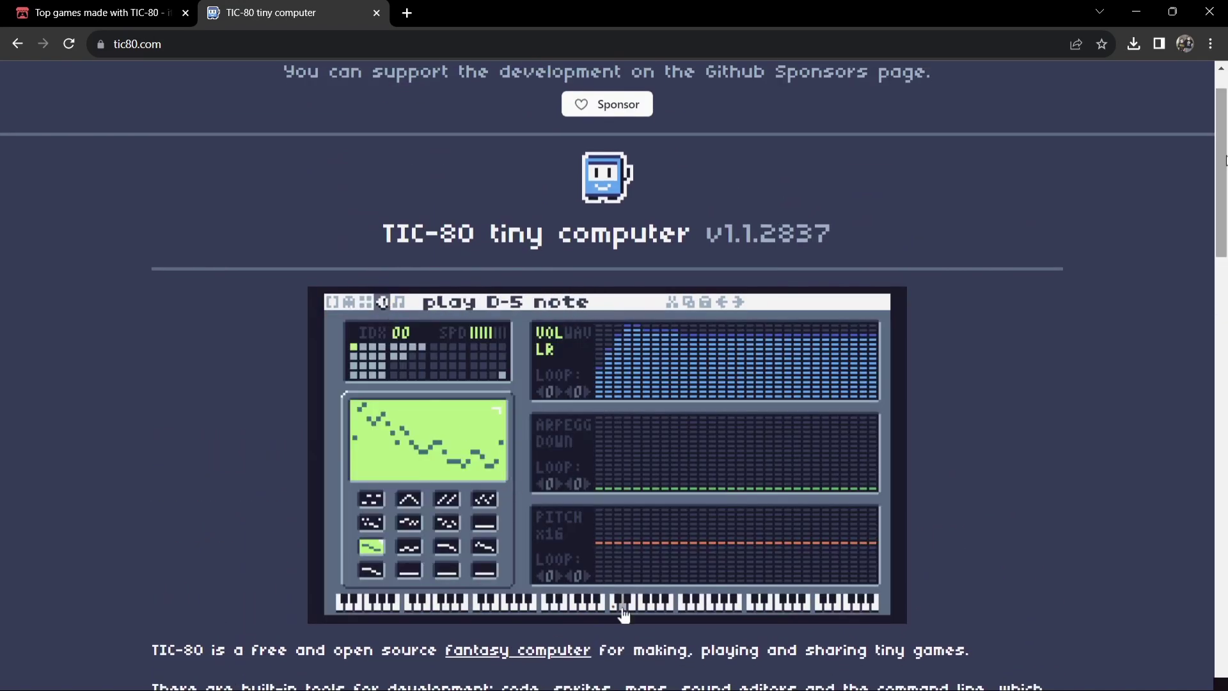
# Browse the top games made with TIC-80 on itch.io, then minimize the browser.
pyautogui.click(76, 12)
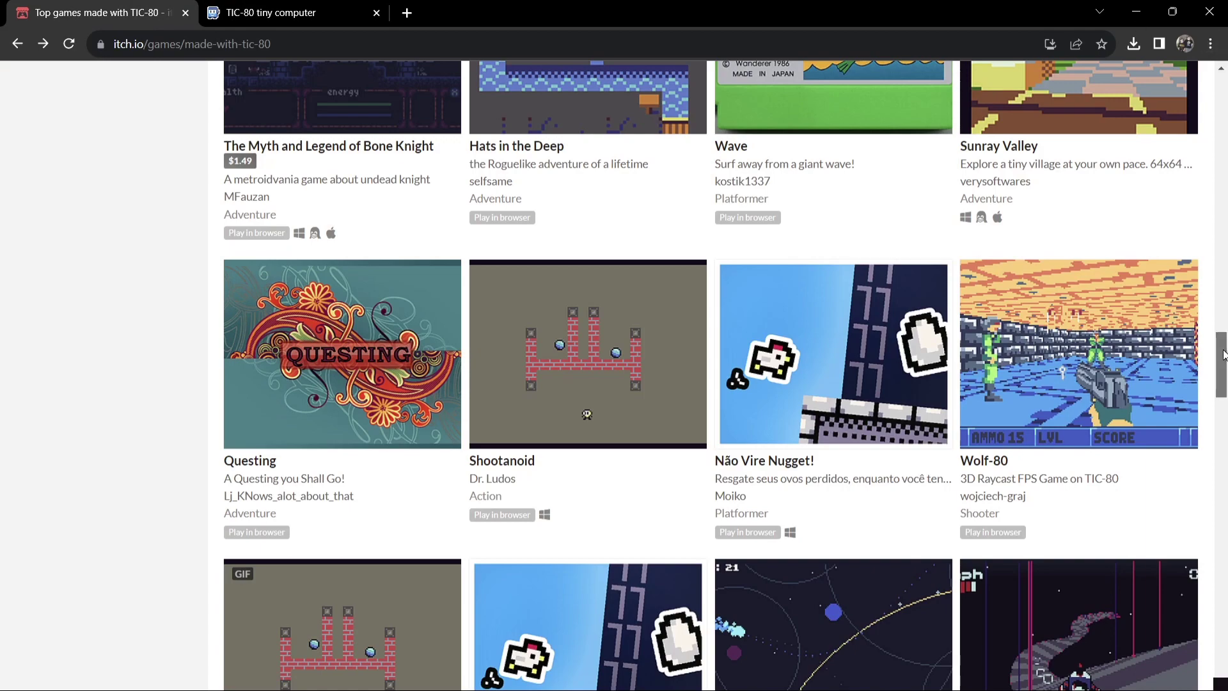
pyautogui.moveTo(1223, 355); pyautogui.dragTo(1223, 221)
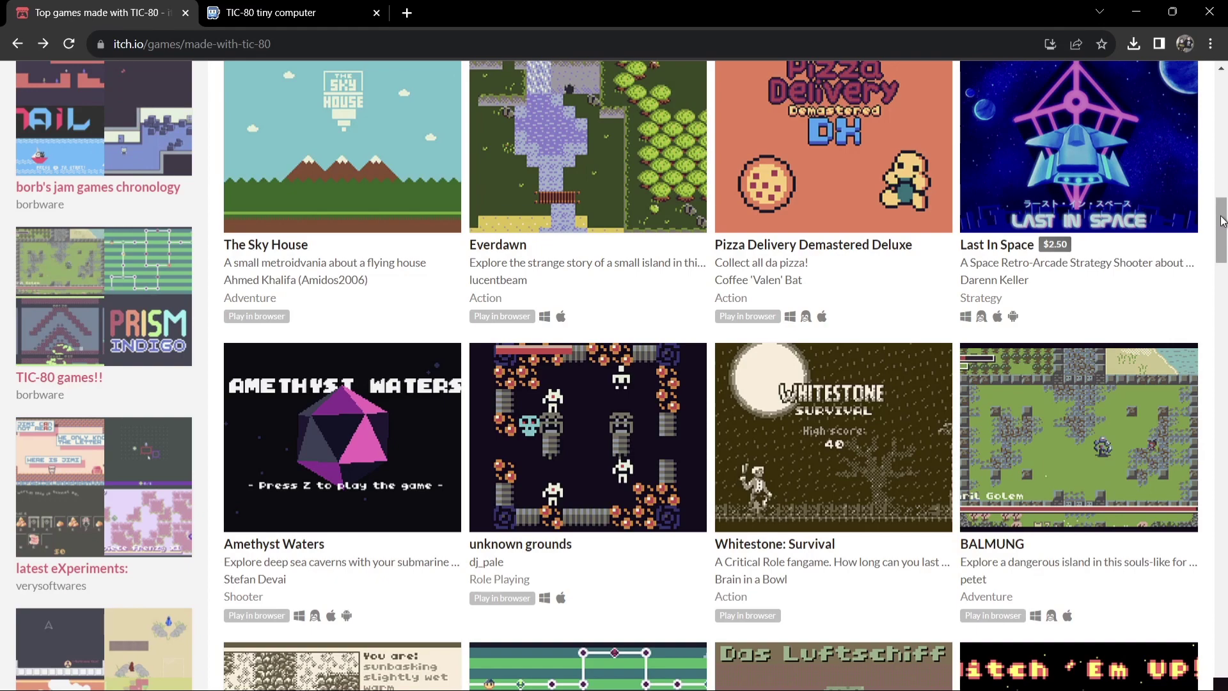
pyautogui.moveTo(1224, 221); pyautogui.dragTo(1224, 182)
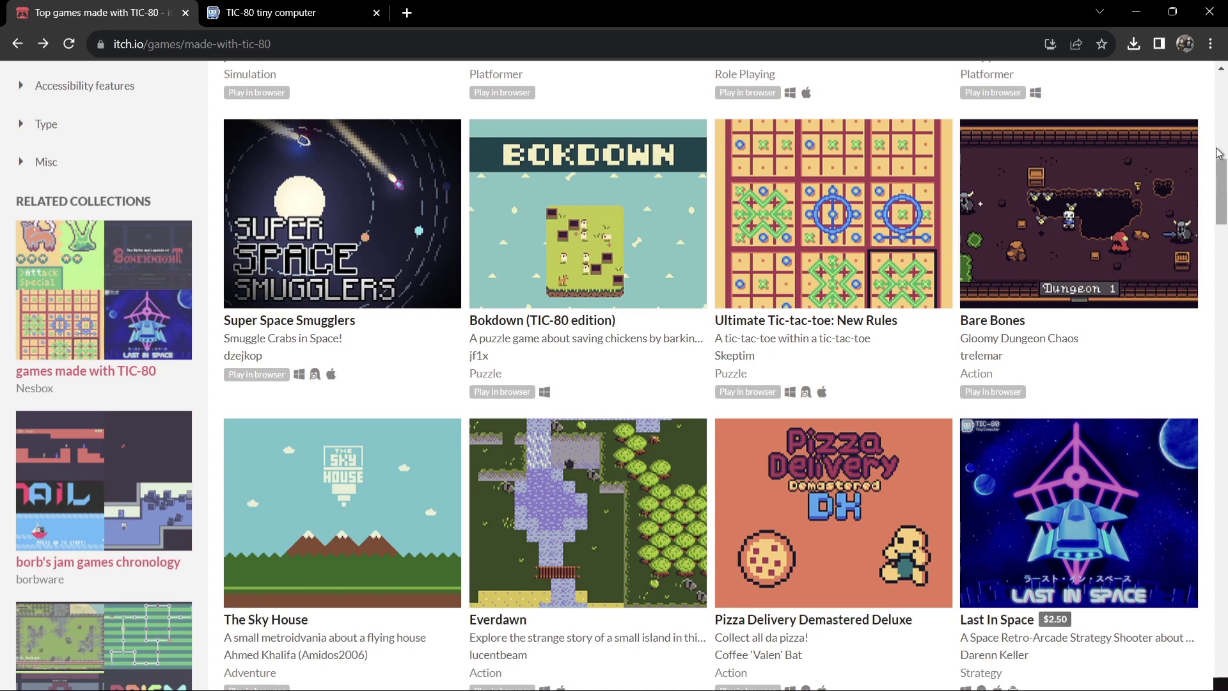
pyautogui.click(1136, 11)
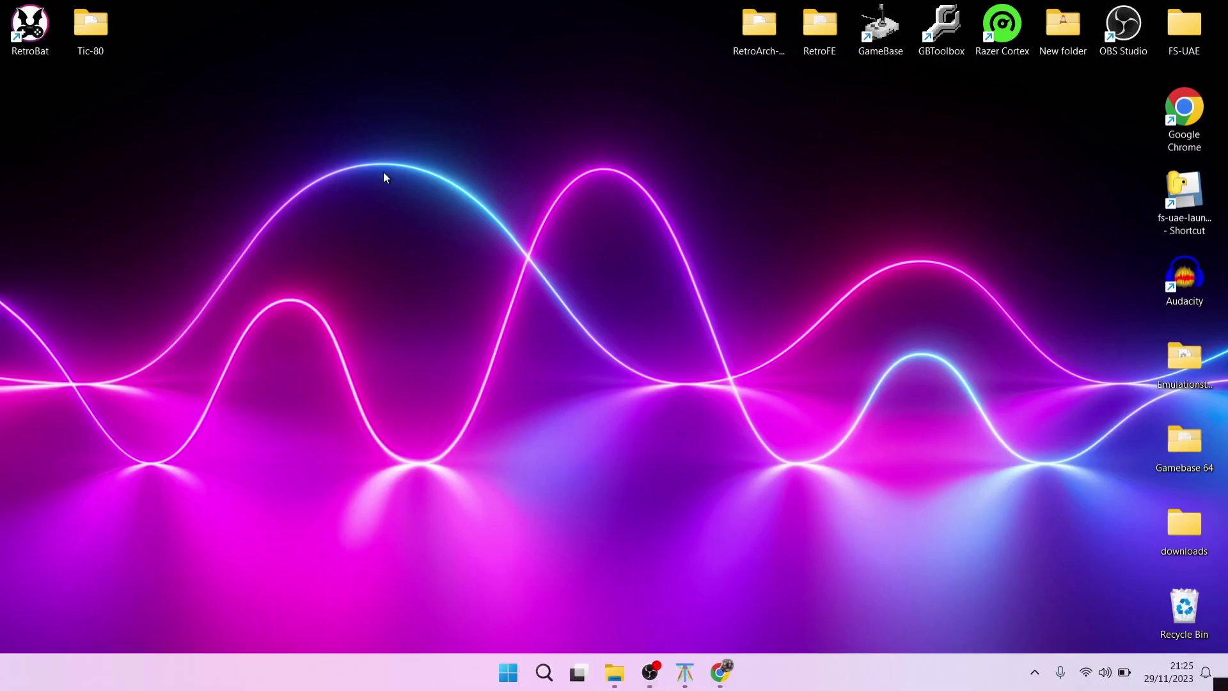
# Open the file location of the RetroBat desktop shortcut and launch BatGui.exe from that folder.
pyautogui.rightClick(40, 37)
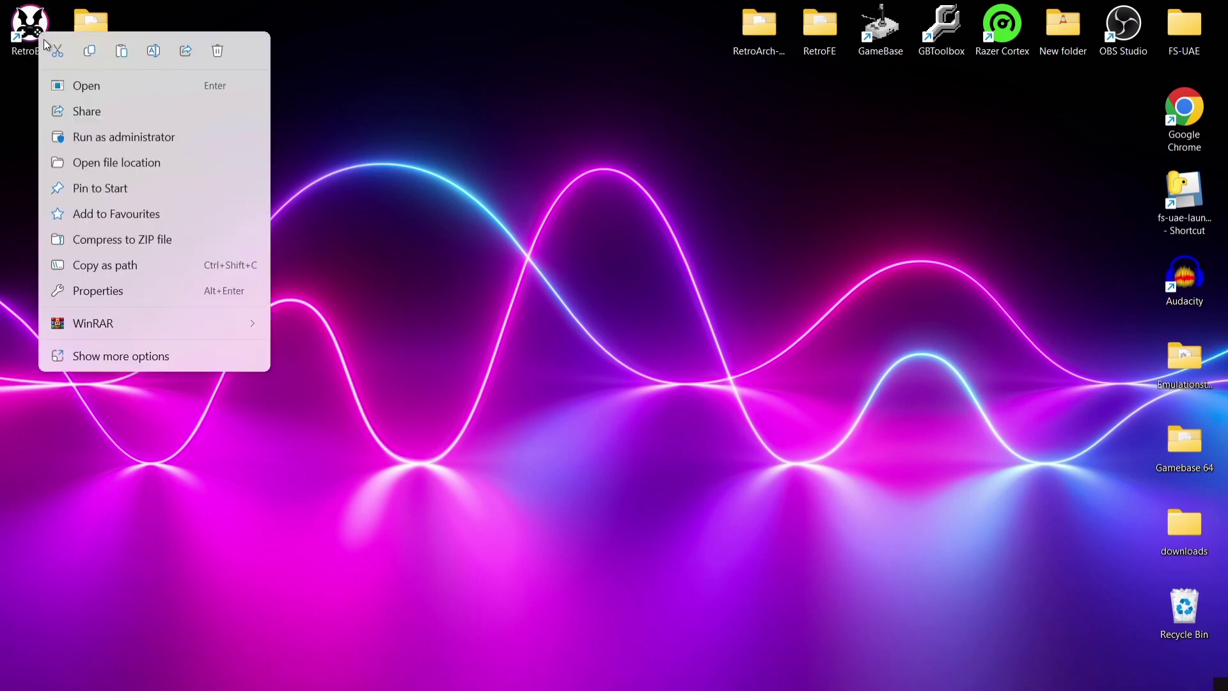
pyautogui.click(147, 164)
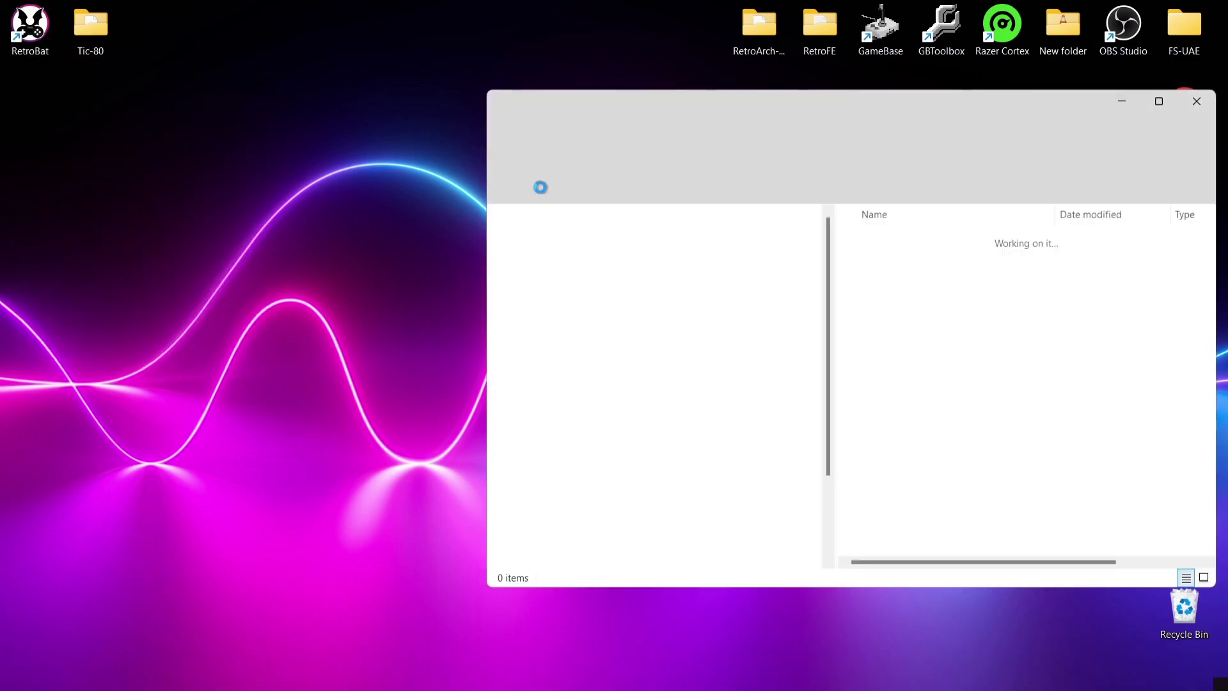
pyautogui.click(935, 250)
pyautogui.doubleClick(936, 249)
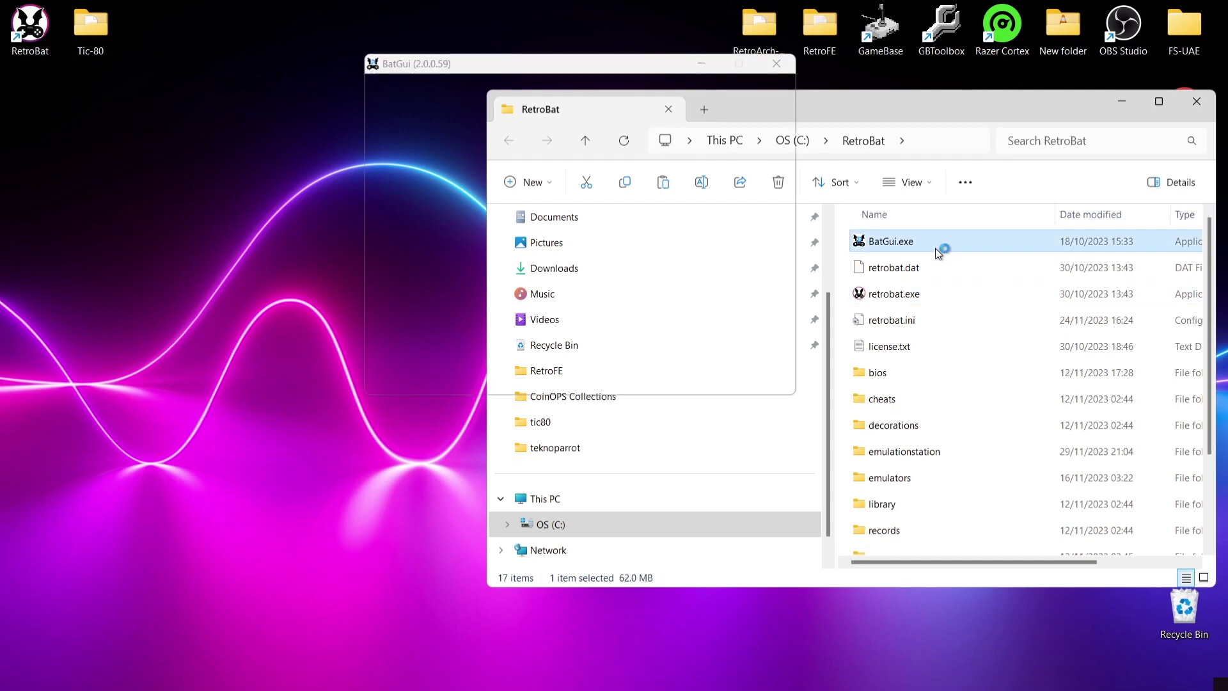
# Open BatGui's System List and select a system from further down the list to inspect its configuration.
pyautogui.click(682, 157)
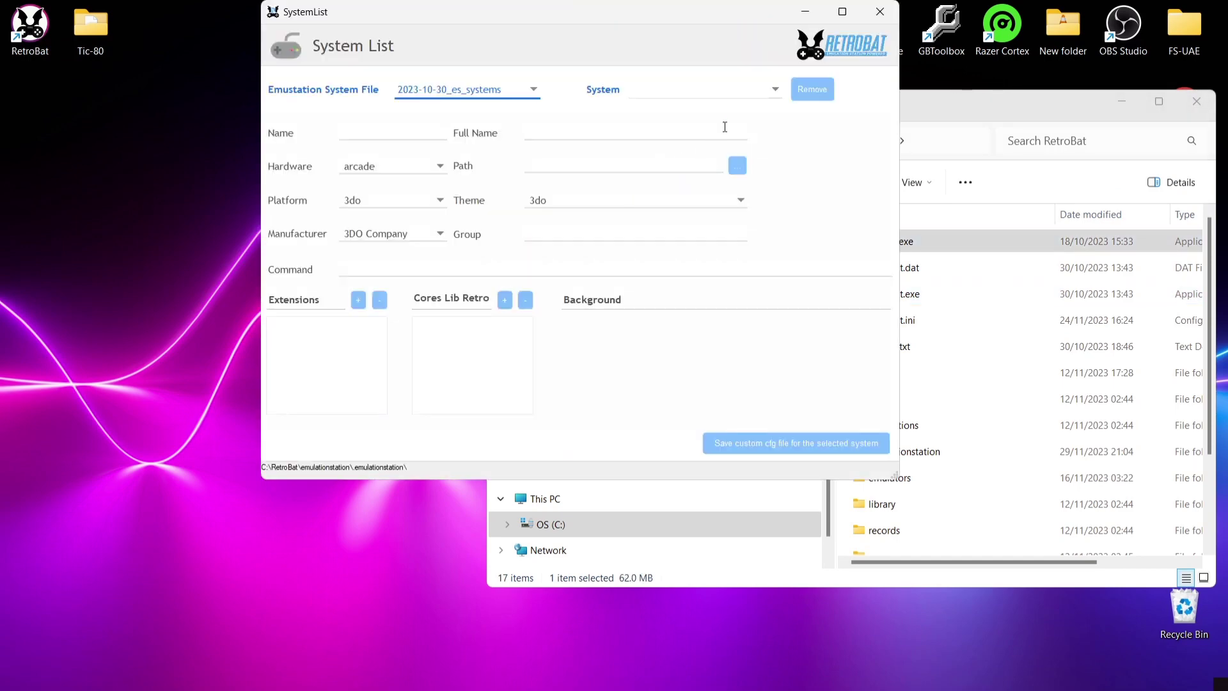
pyautogui.click(737, 94)
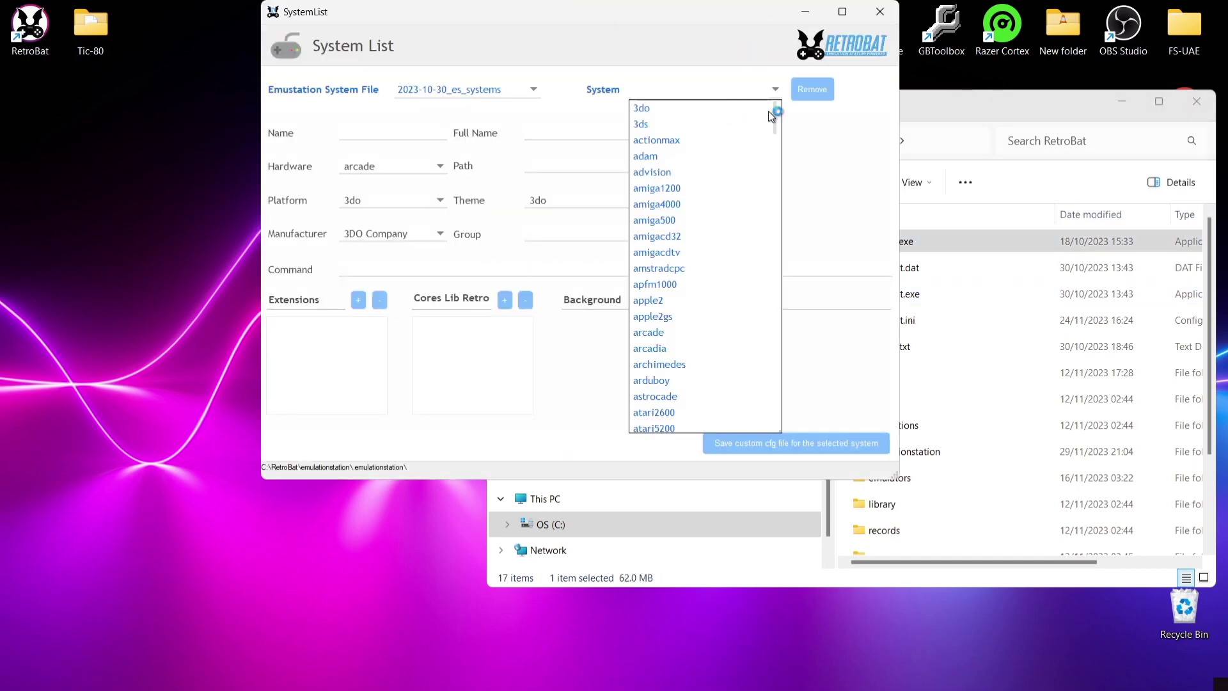
pyautogui.moveTo(779, 121); pyautogui.dragTo(781, 384)
pyautogui.click(722, 384)
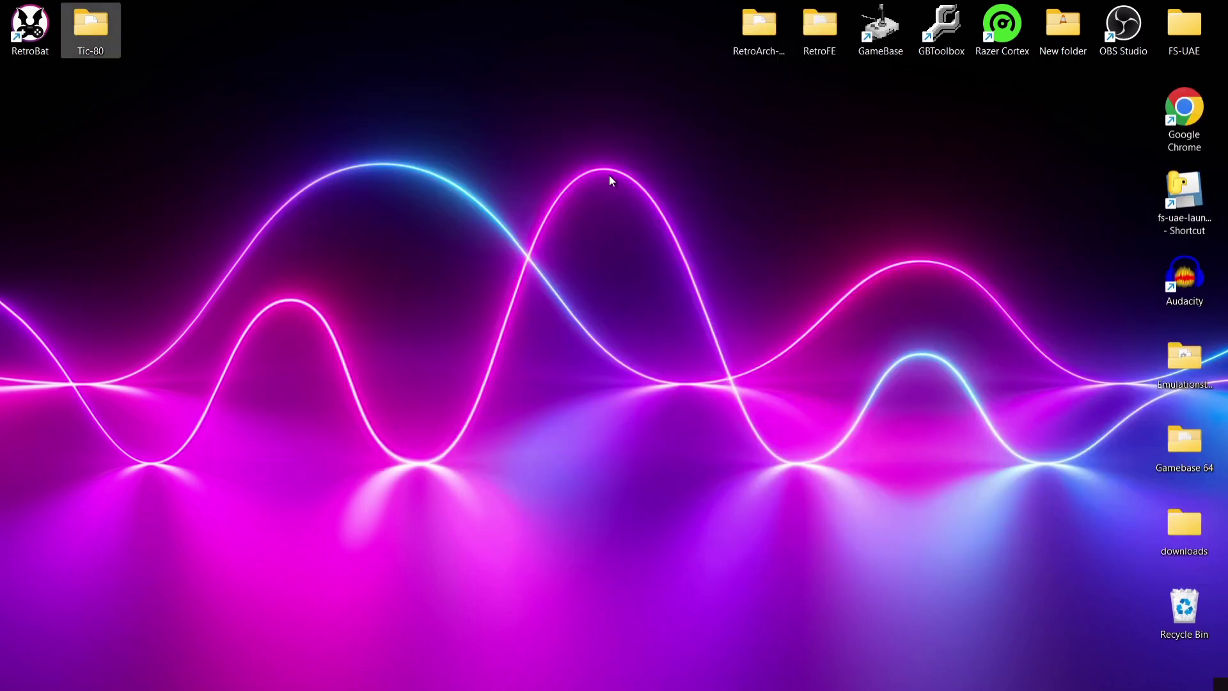
# Open the RetroBat shortcut's file location and go into the tic80 folder inside roms.
pyautogui.rightClick(39, 30)
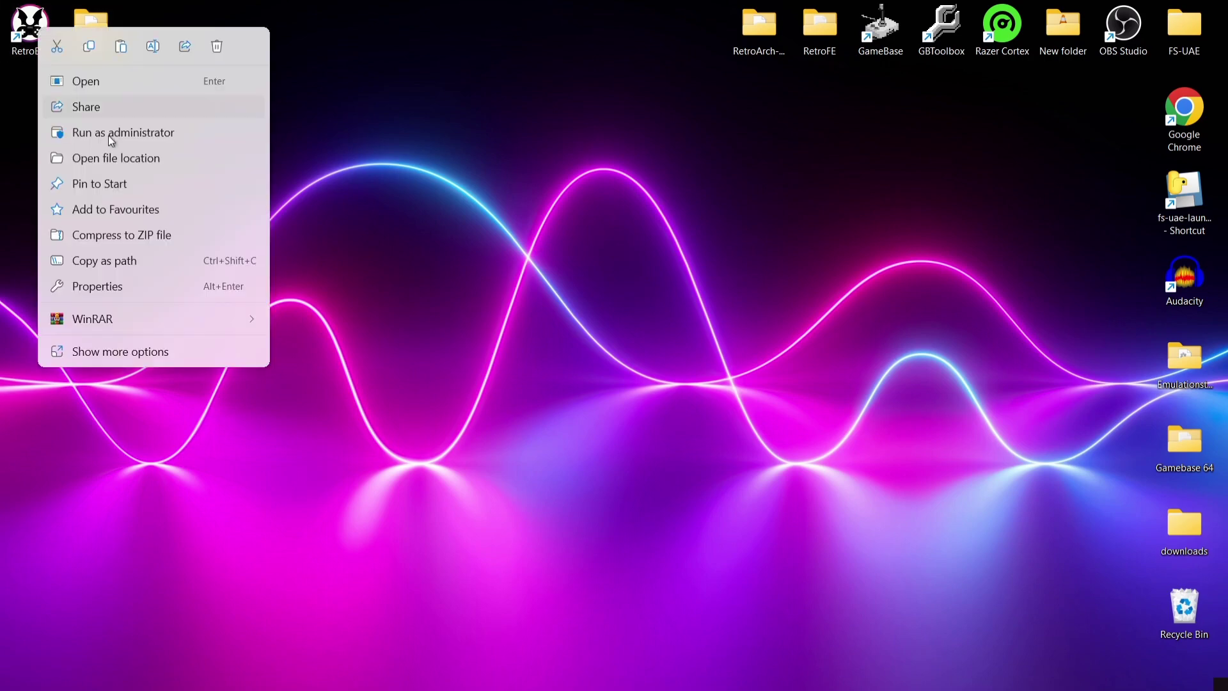
pyautogui.click(147, 158)
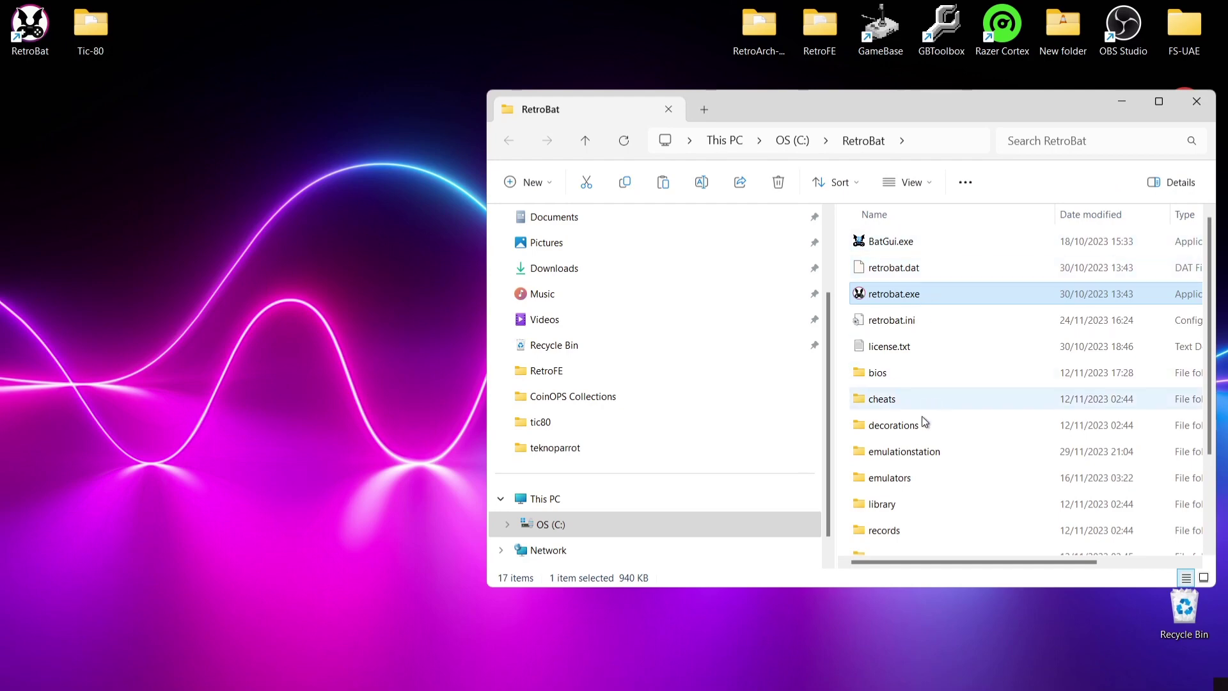
pyautogui.scroll(-1, 1212, 365)
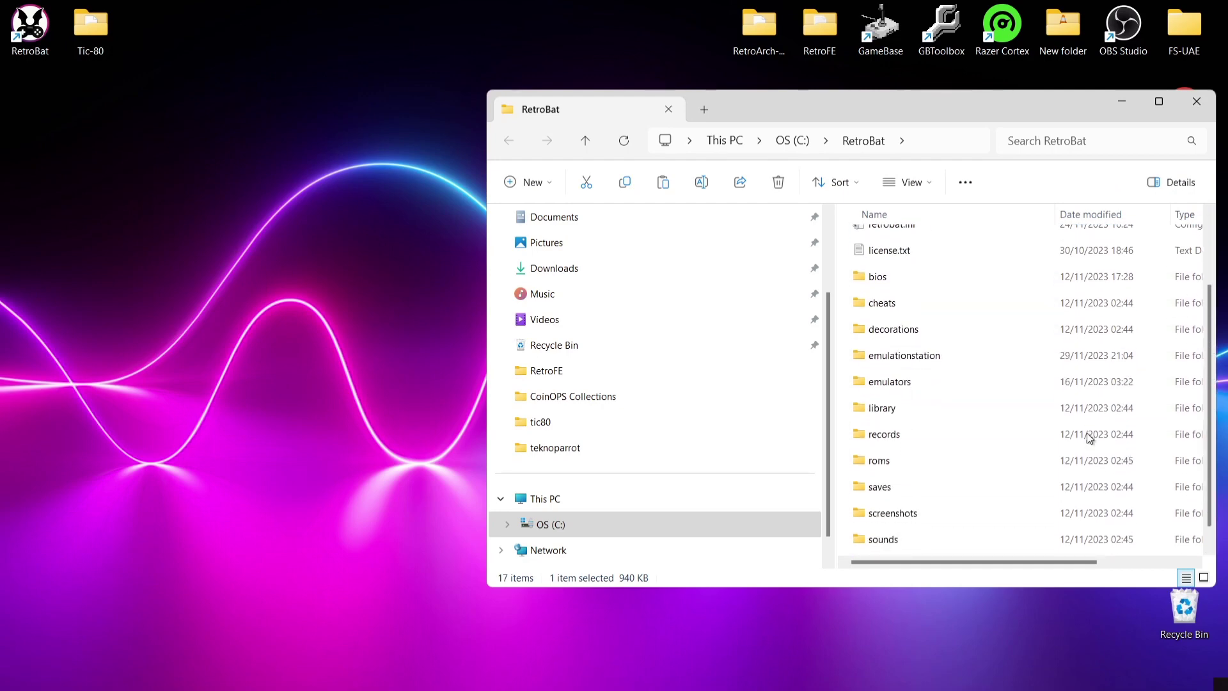
pyautogui.doubleClick(965, 463)
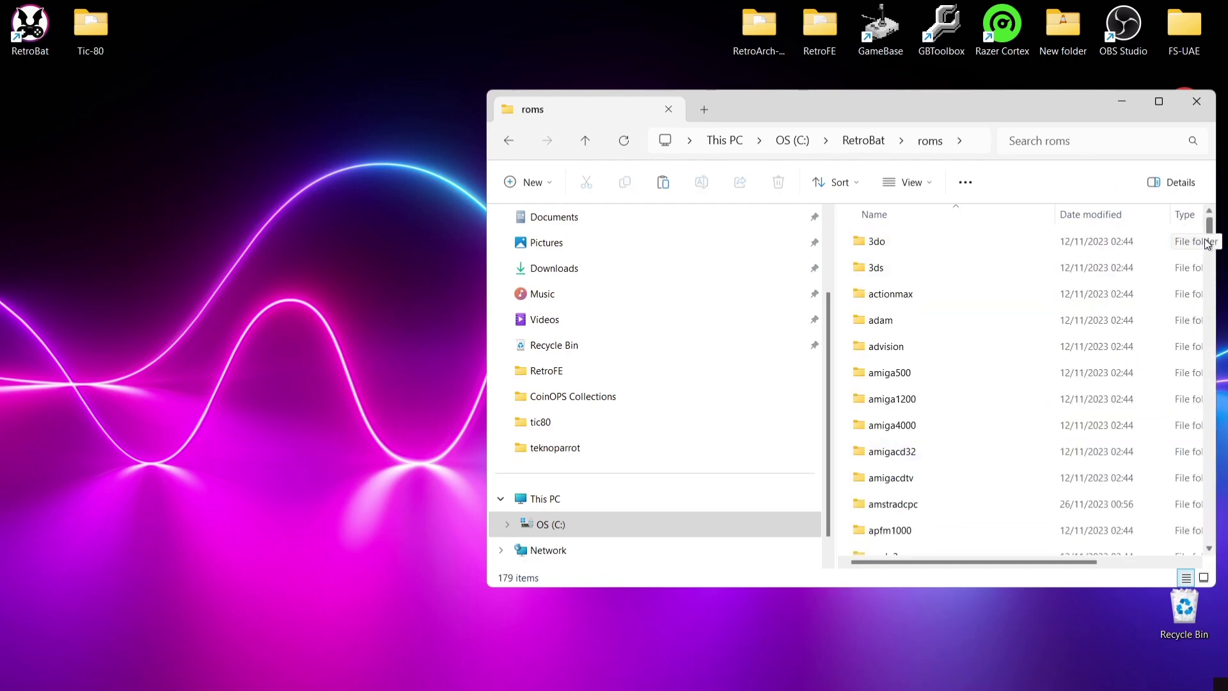
pyautogui.moveTo(1211, 238); pyautogui.dragTo(1226, 503)
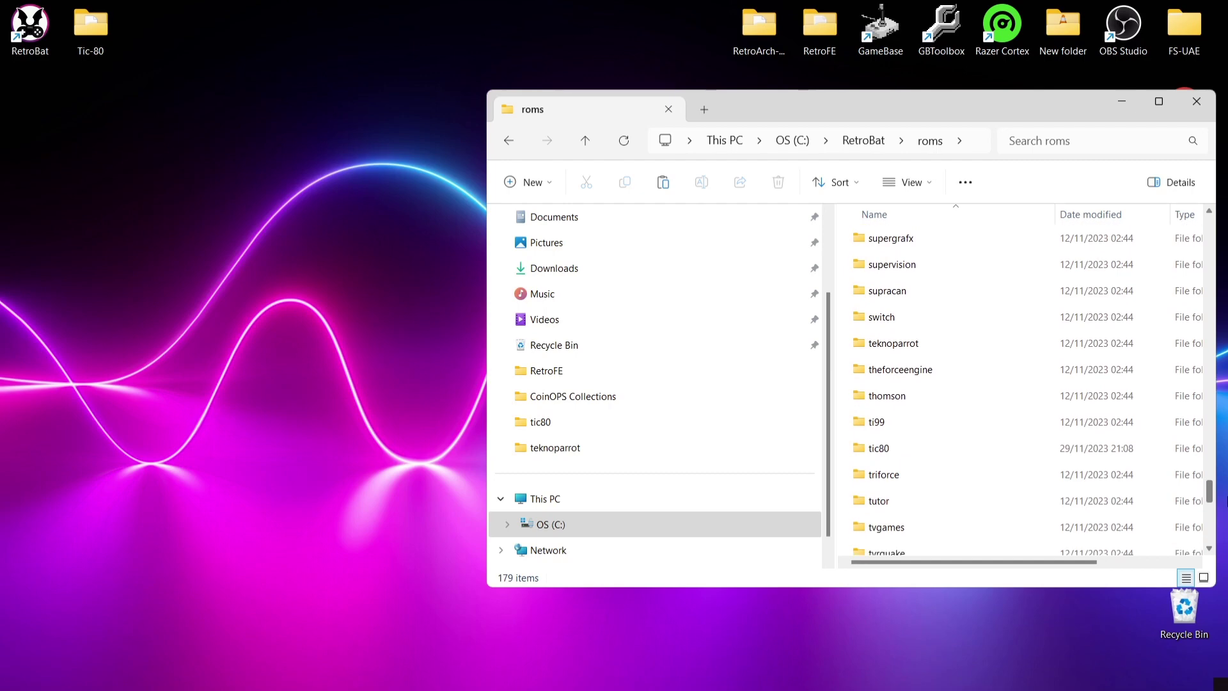
pyautogui.doubleClick(958, 450)
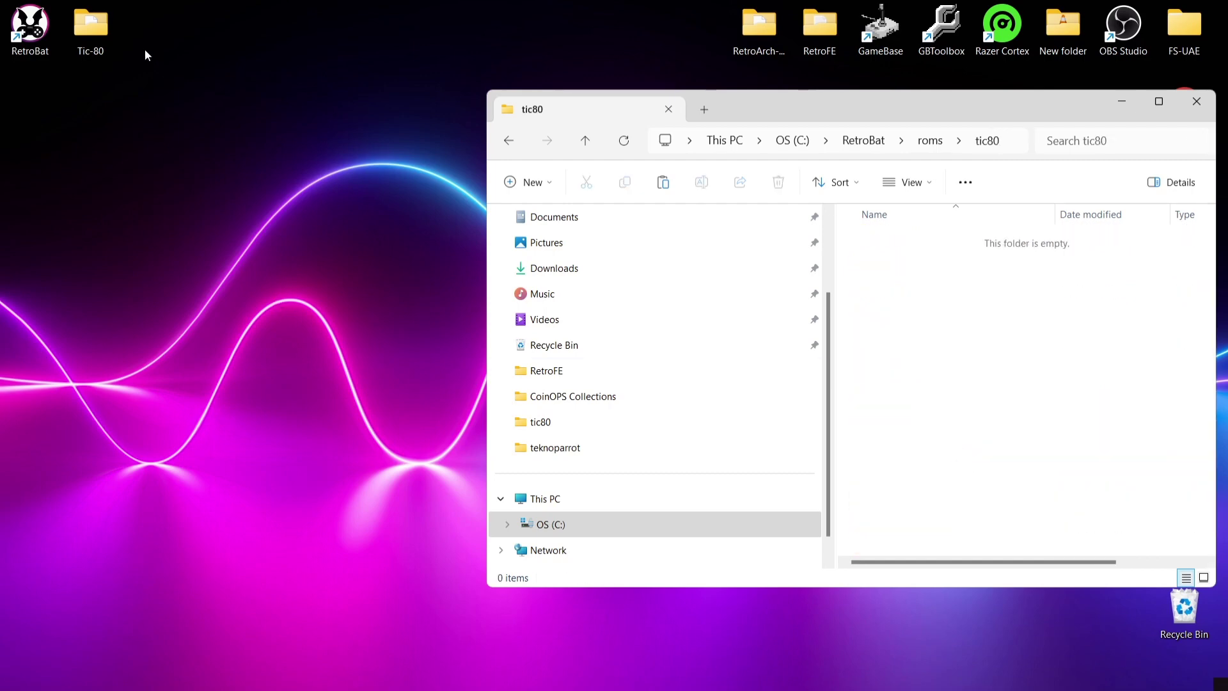
# Transfer all the .tic game files from the desktop Tic-80 folder into RetroBat's tic80 roms folder, and close both folder windows.
pyautogui.doubleClick(111, 32)
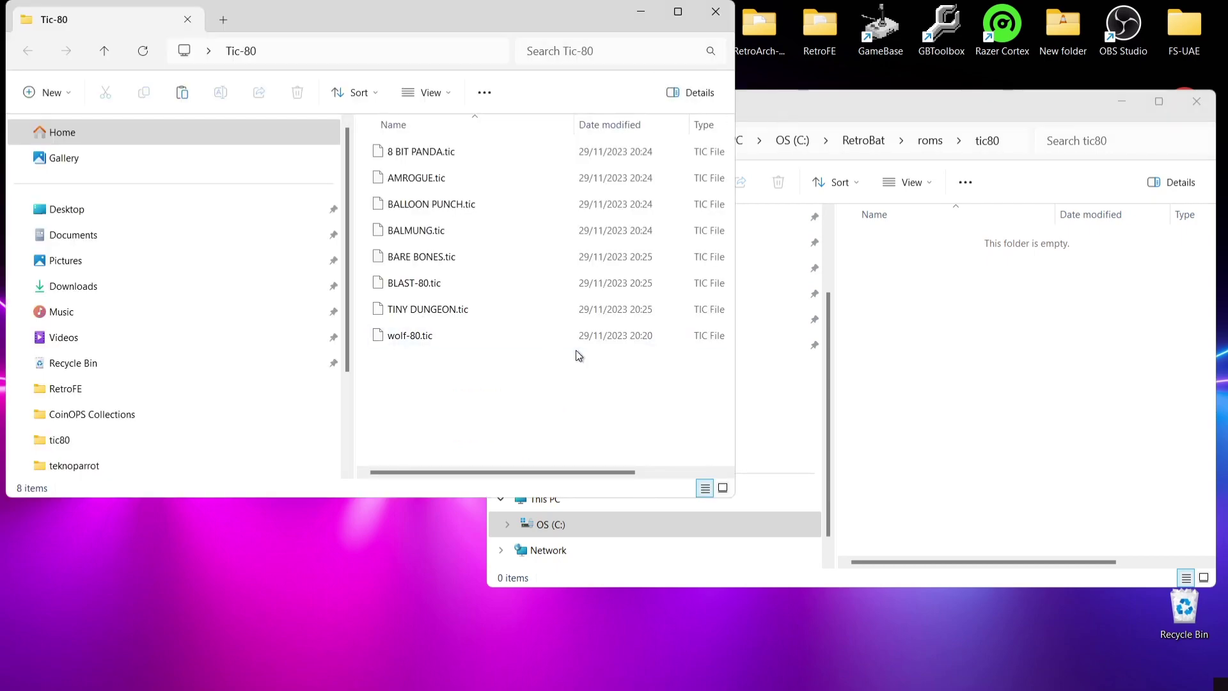
pyautogui.moveTo(556, 375); pyautogui.dragTo(466, 138)
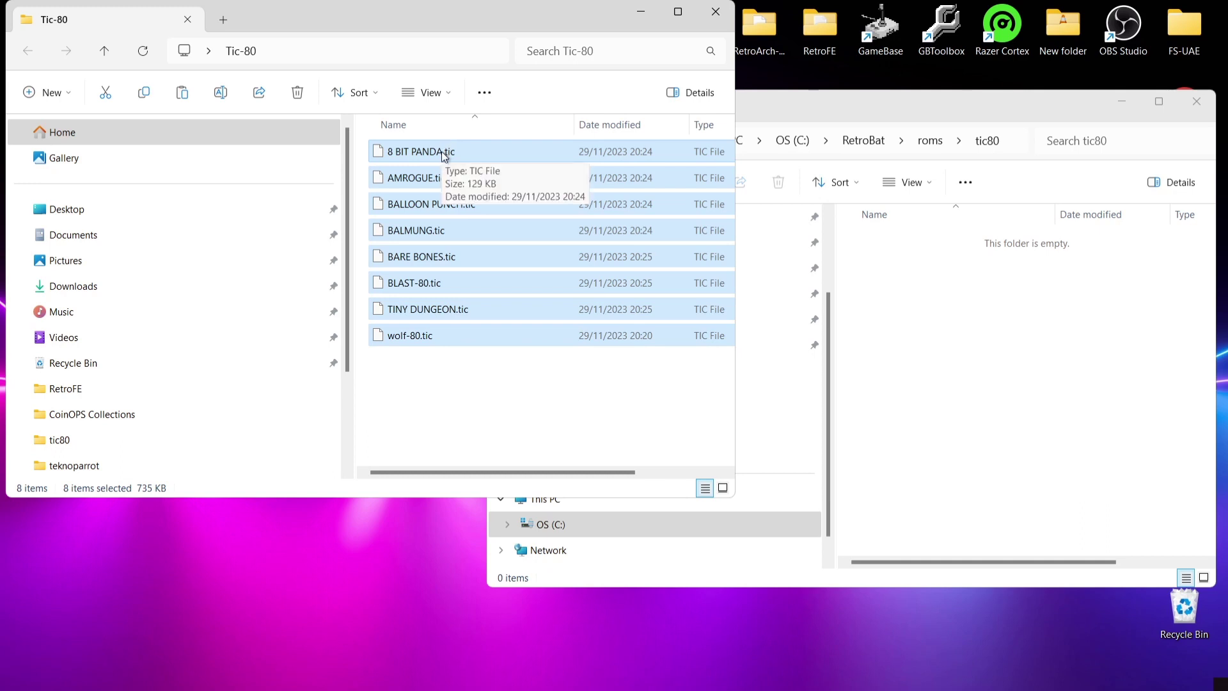
pyautogui.moveTo(441, 151); pyautogui.dragTo(1083, 380)
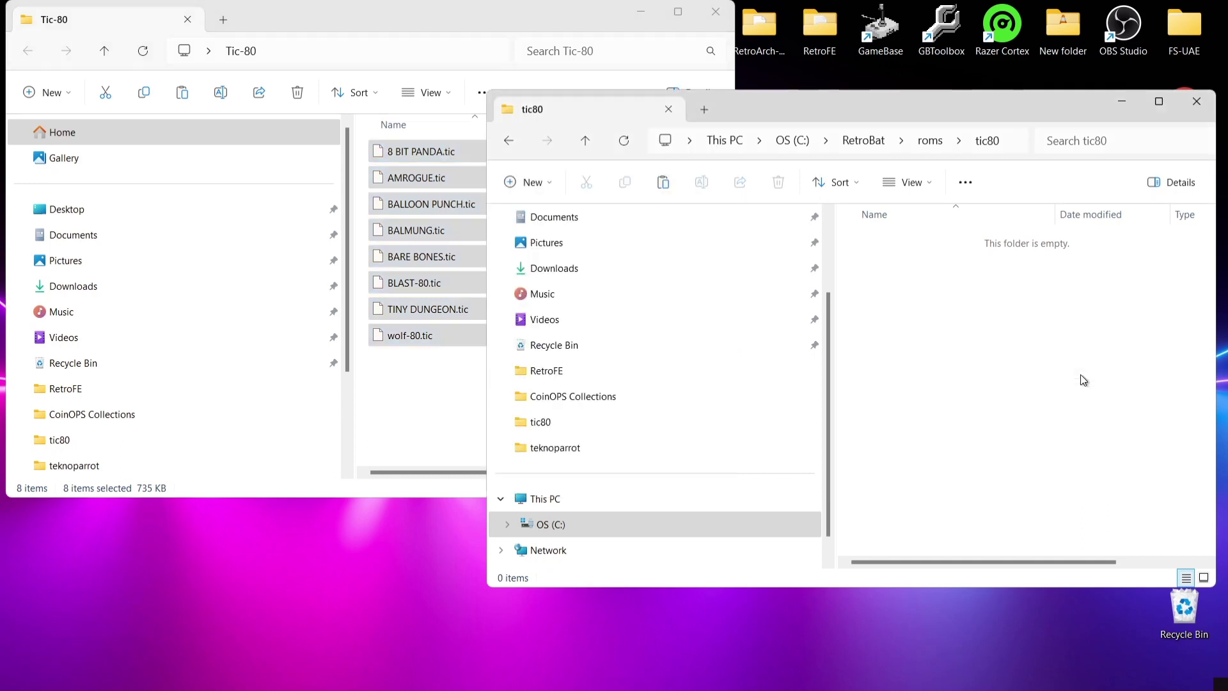
pyautogui.click(712, 15)
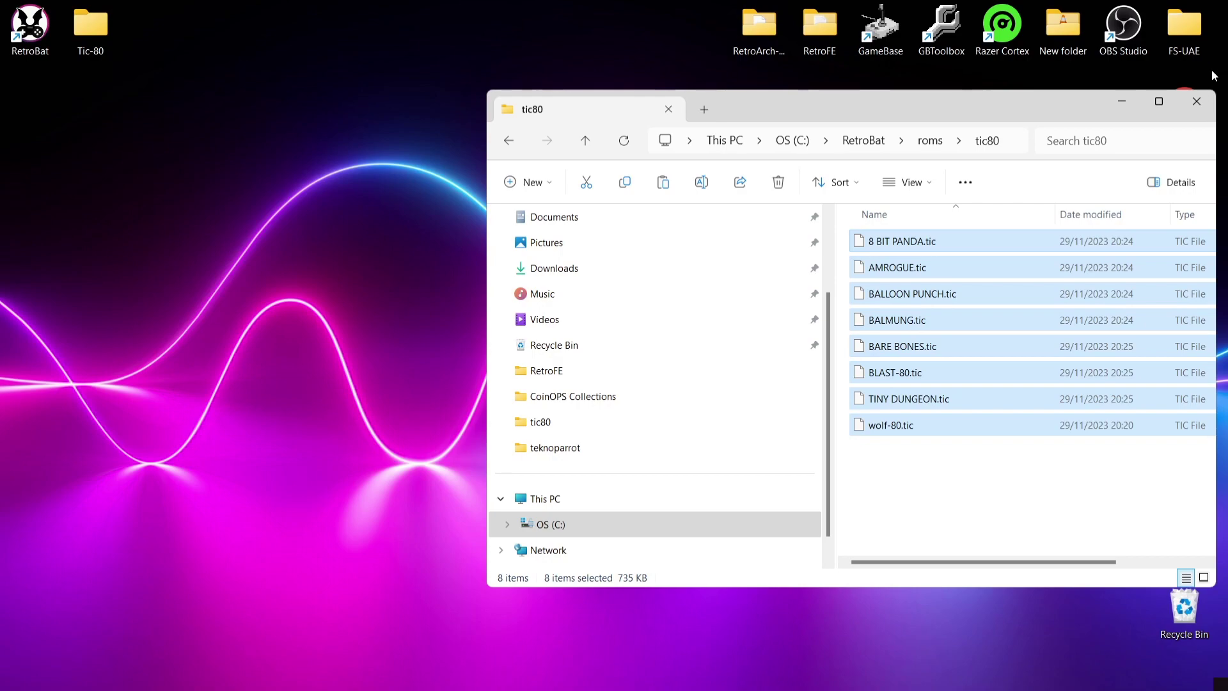
pyautogui.click(1196, 101)
# Launch RetroBat and open the TIC-80 system's game list.
pyautogui.doubleClick(29, 19)
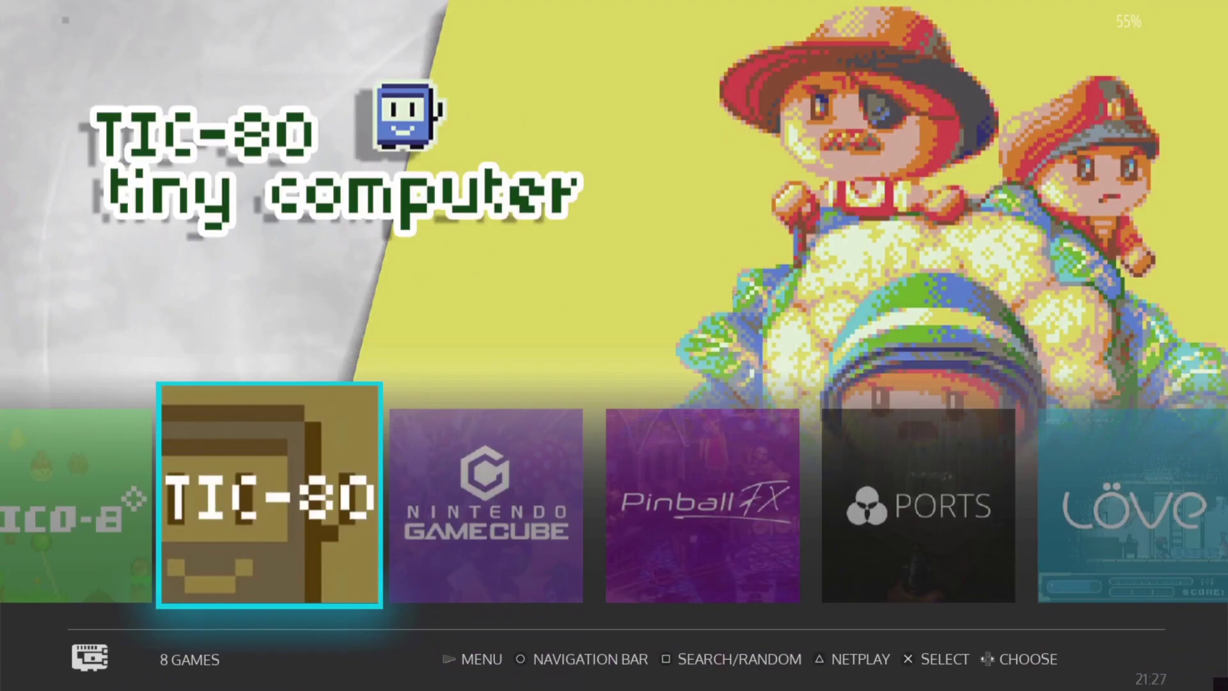
pyautogui.press('Return')
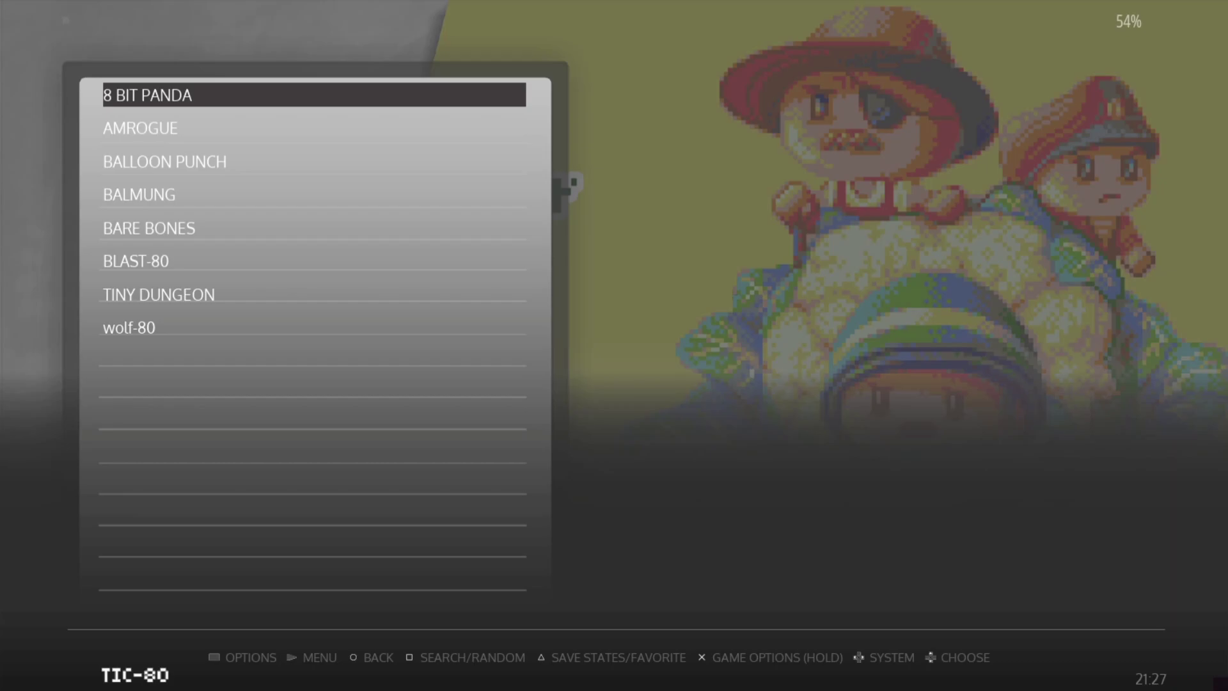
# Scrape TIC-80 games missing any media from ScreenScraper, ignoring those scraped in the last 15 days, and return to the game list.
pyautogui.press('Escape')
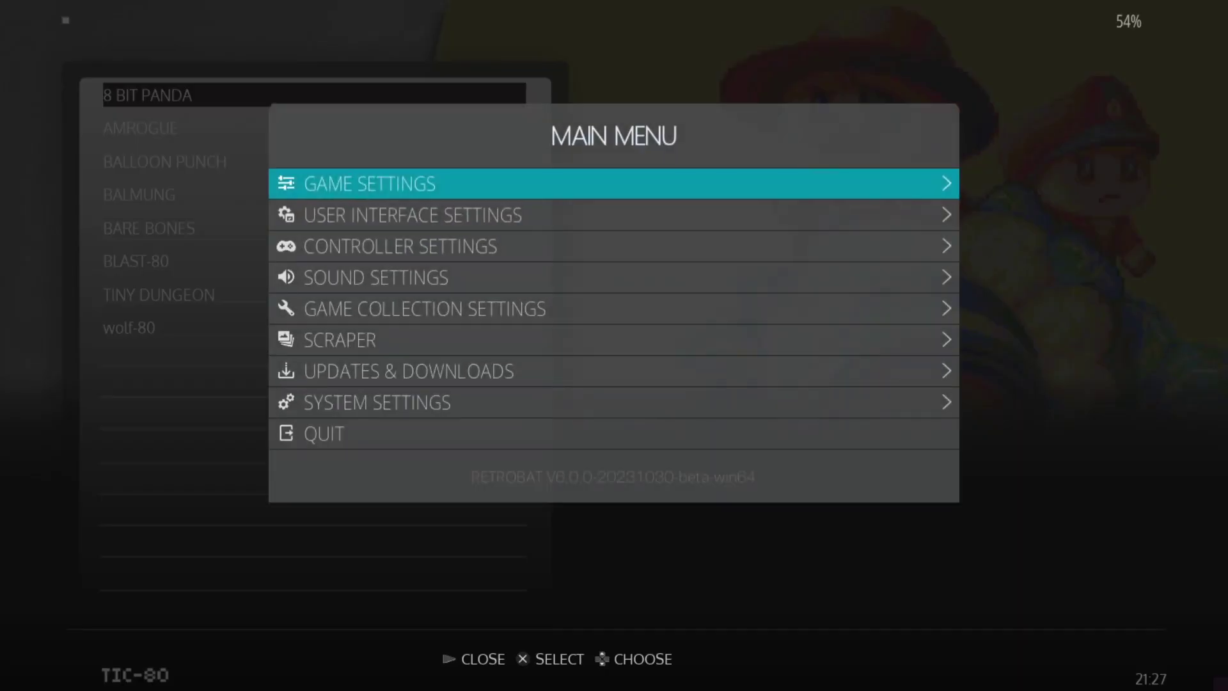
pyautogui.press('Down')
pyautogui.press('Down')
pyautogui.press('Down')
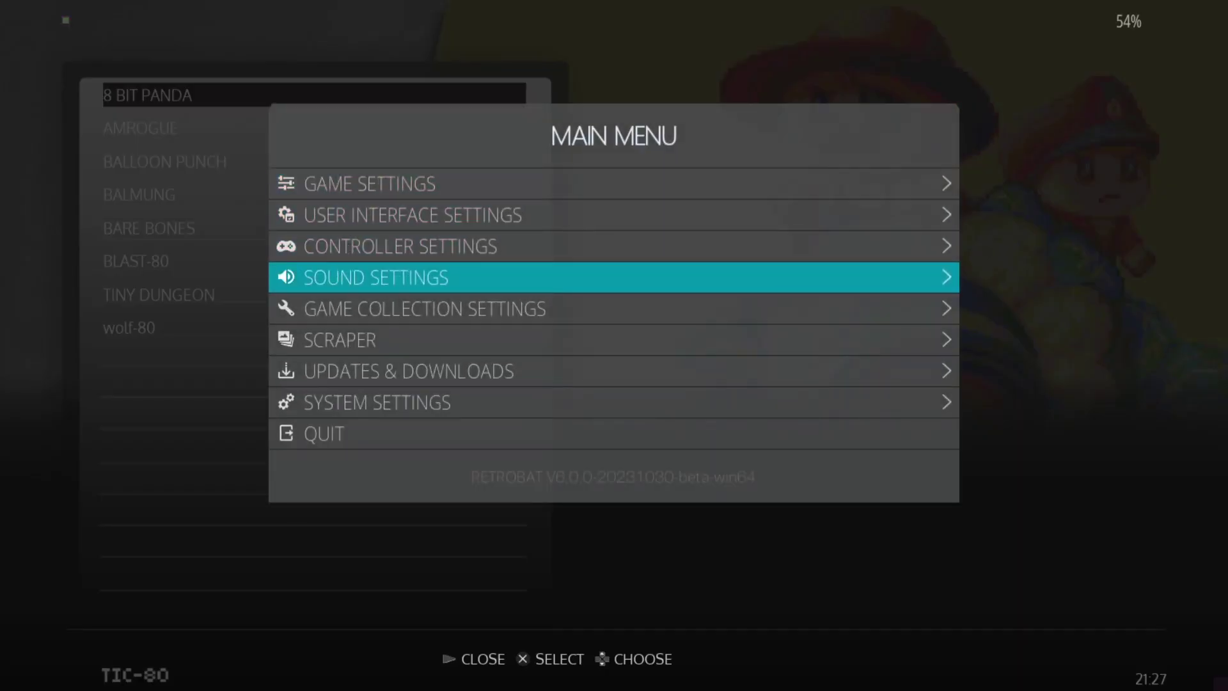
pyautogui.press('Down')
pyautogui.press('Down')
pyautogui.press('Return')
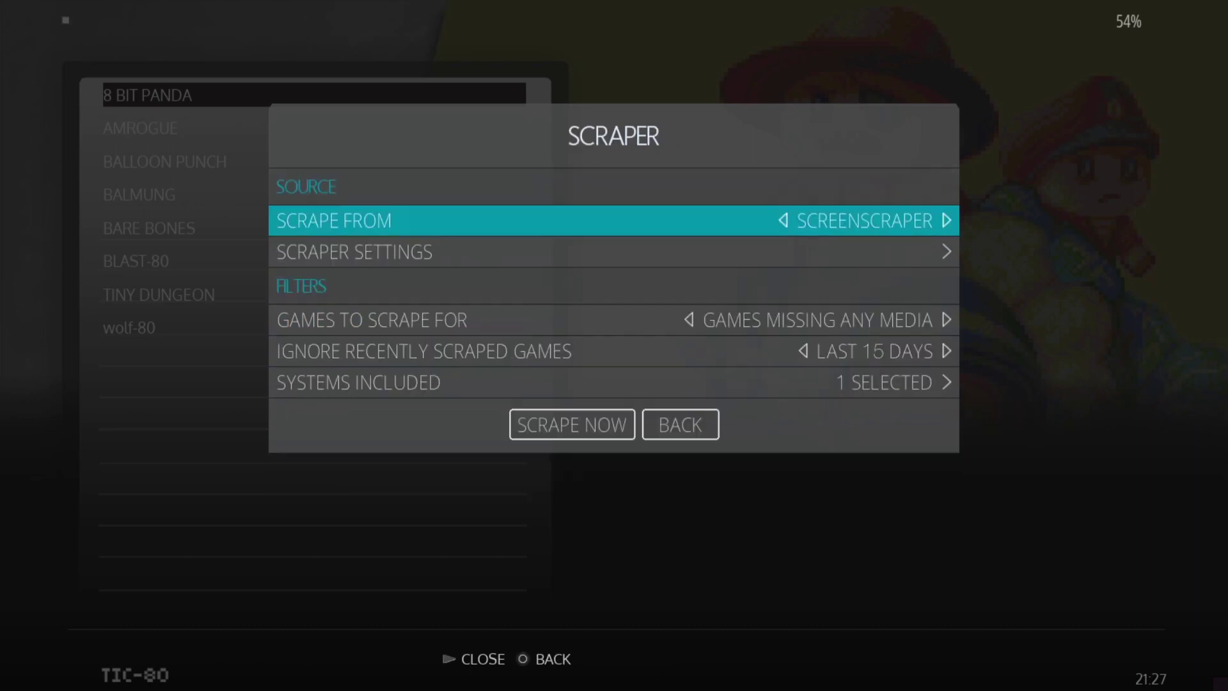
pyautogui.press('Down')
pyautogui.press('Down')
pyautogui.press('Down')
pyautogui.press('Down')
pyautogui.press('Down')
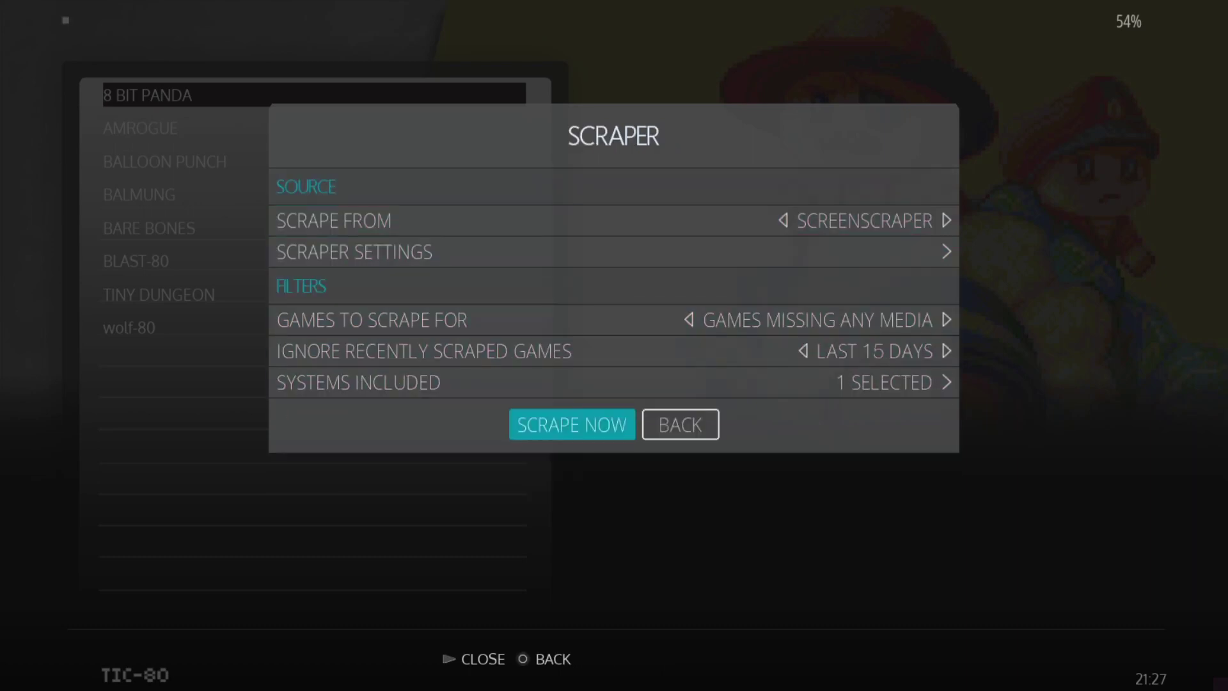
pyautogui.press('Return')
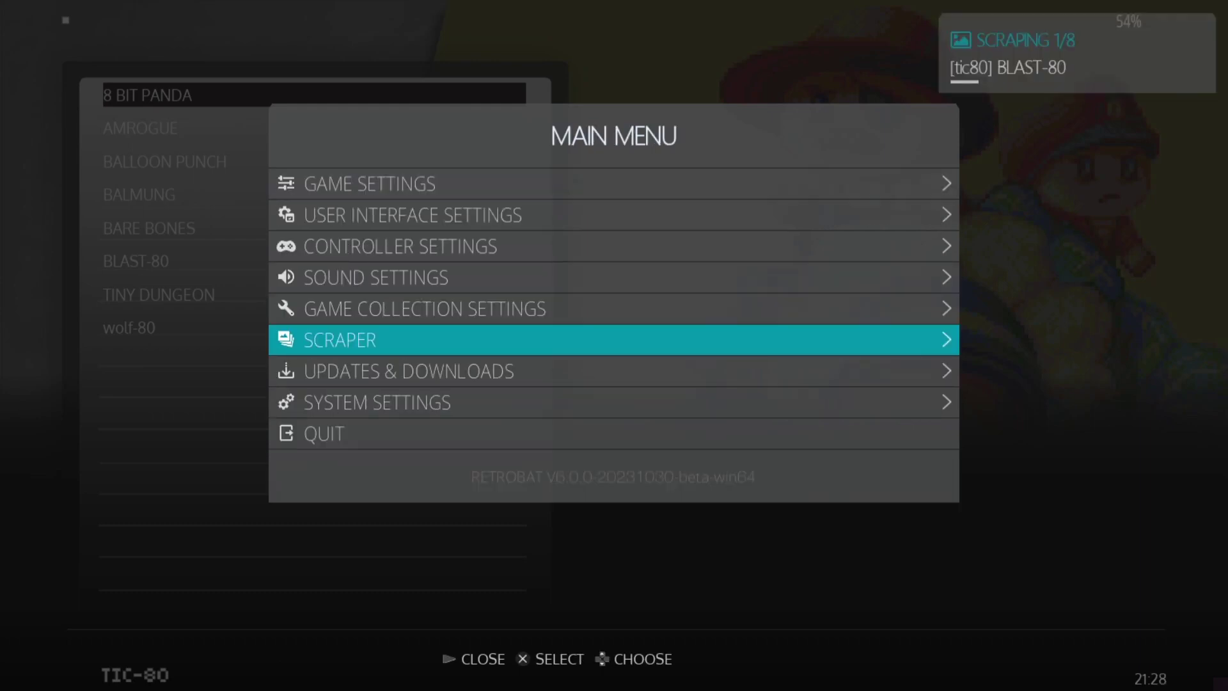
pyautogui.press('Escape')
pyautogui.press('Down')
pyautogui.press('Down')
pyautogui.press('Down')
pyautogui.press('Down')
pyautogui.press('Down')
pyautogui.press('Down')
pyautogui.press('Down')
pyautogui.press('Down')
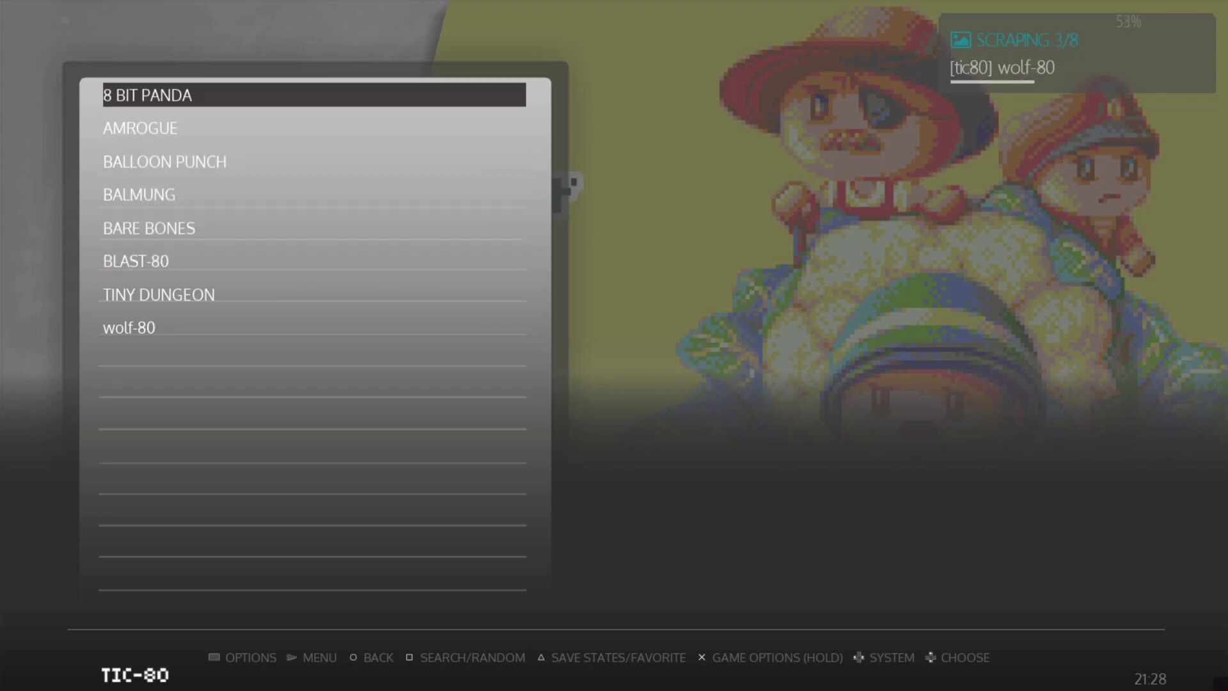
pyautogui.press('Down')
pyautogui.press('Down')
pyautogui.press('Up')
pyautogui.press('Up')
pyautogui.press('Up')
pyautogui.press('Down')
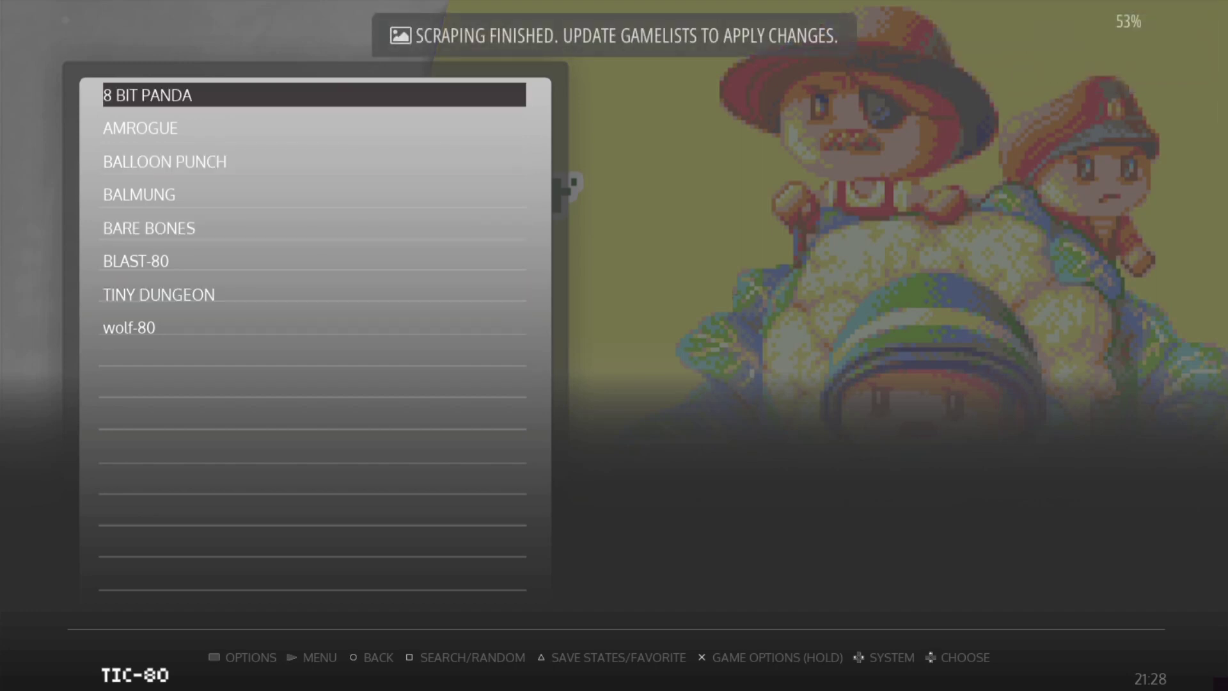
# Update the gamelists from the game settings to apply the scraped media.
pyautogui.press('space')
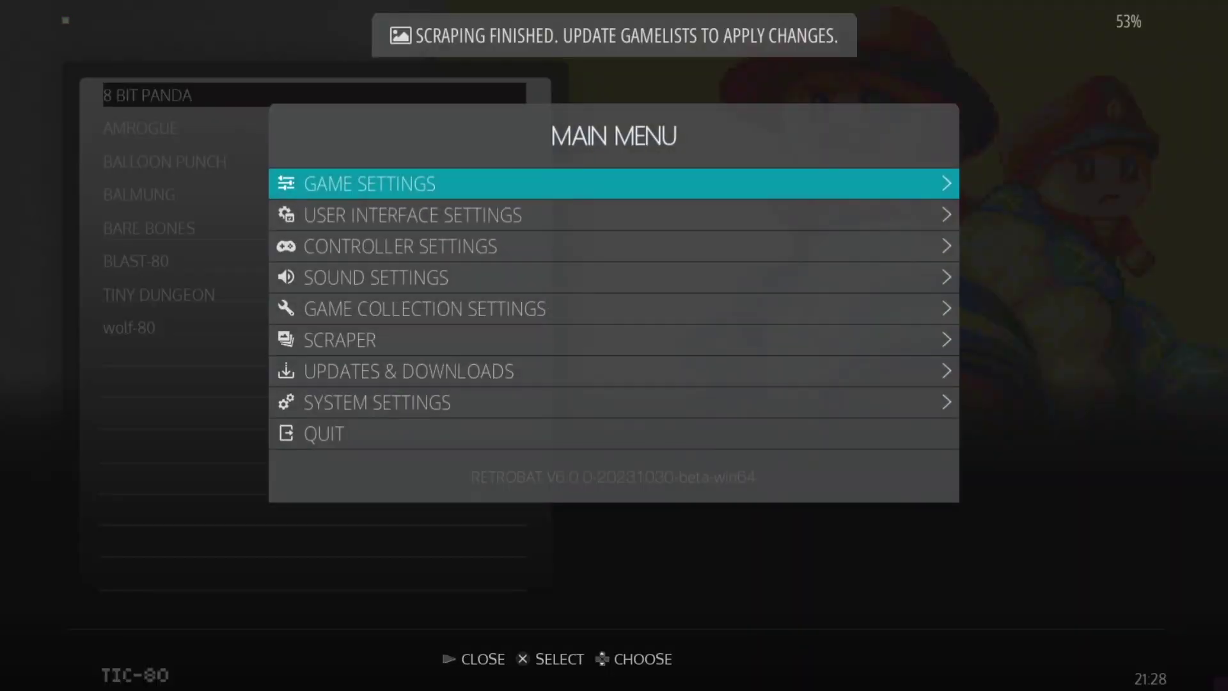
pyautogui.press('Return')
pyautogui.press('Return')
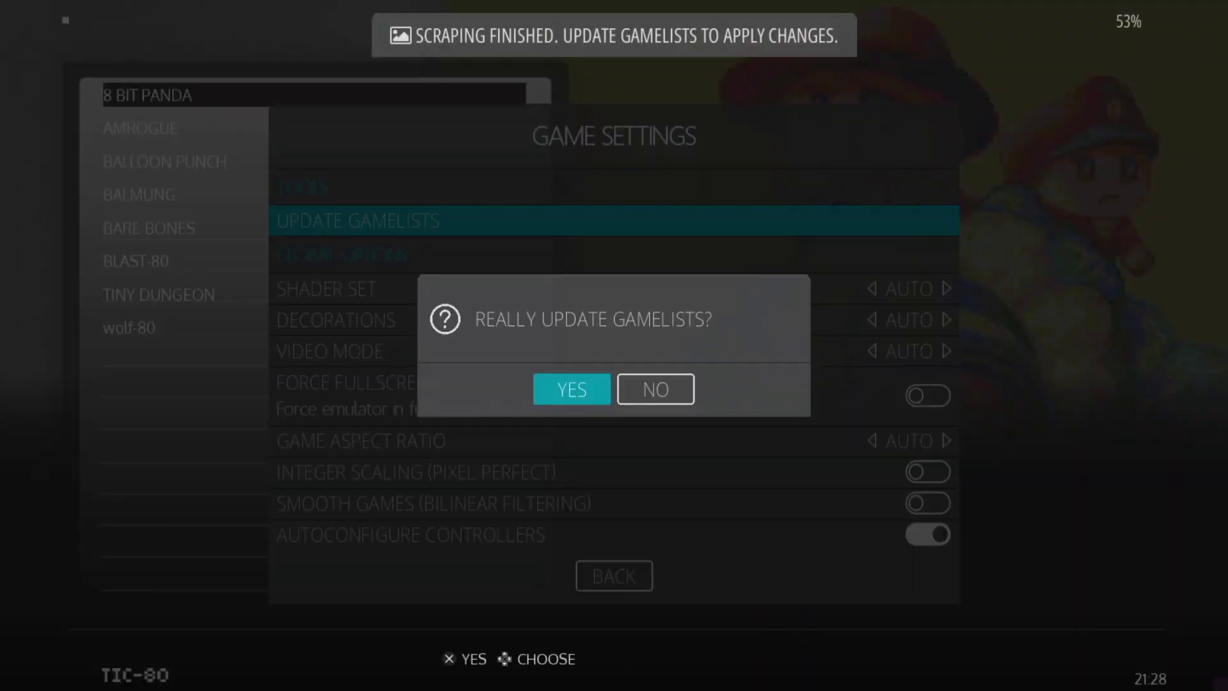
pyautogui.press('Return')
# Browse the TIC-80 game entries from 8 Bit Panda to Wolf-80, checking their box art, videos and descriptions.
pyautogui.press('Down')
pyautogui.press('Down')
pyautogui.press('Down')
pyautogui.press('Down')
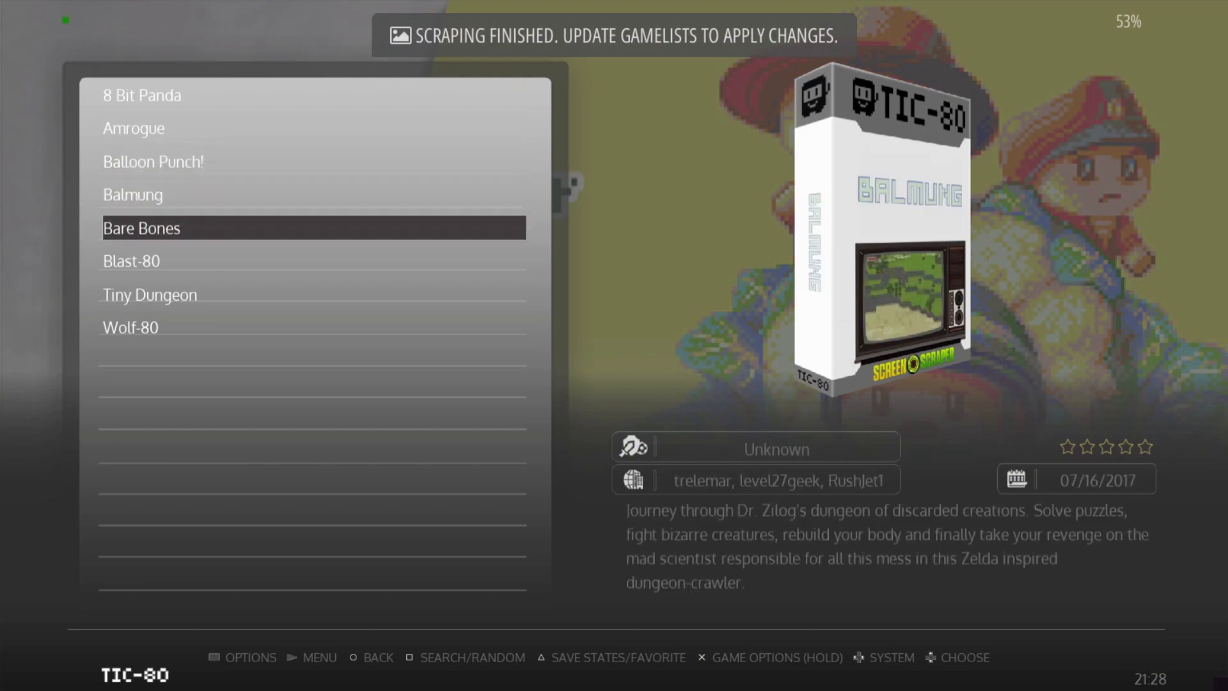
pyautogui.press('Down')
pyautogui.press('Down')
pyautogui.press('Down')
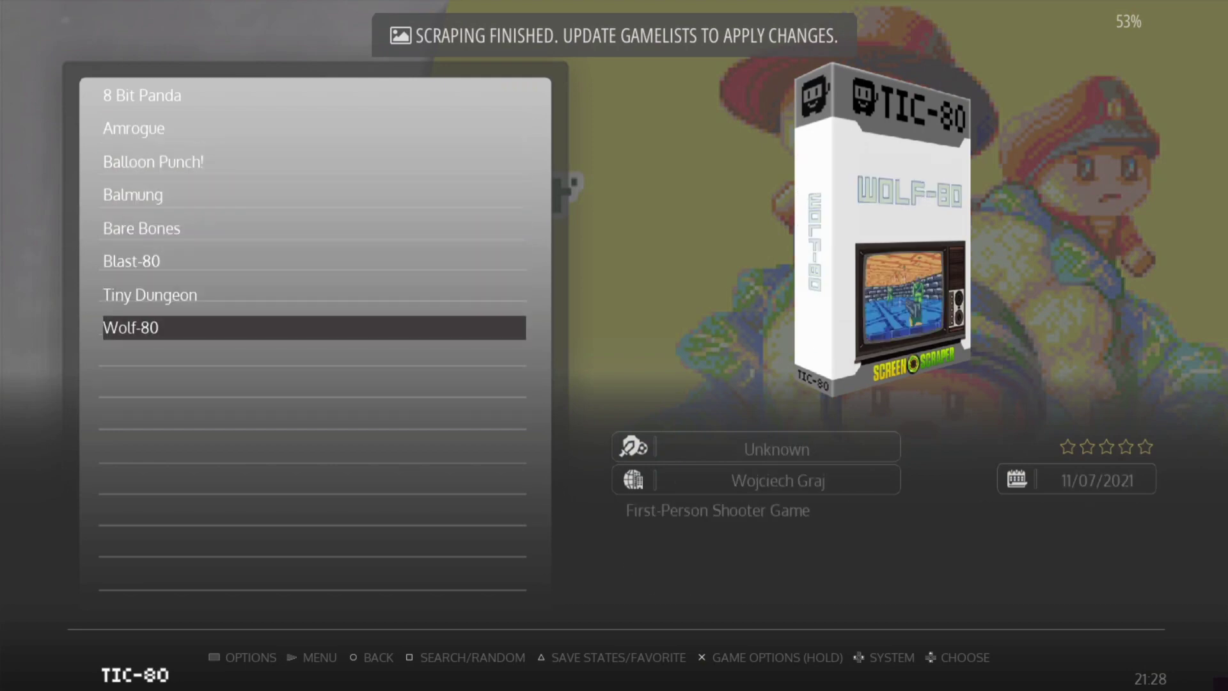
pyautogui.press('Up')
pyautogui.press('Up')
pyautogui.press('Up')
pyautogui.press('Up')
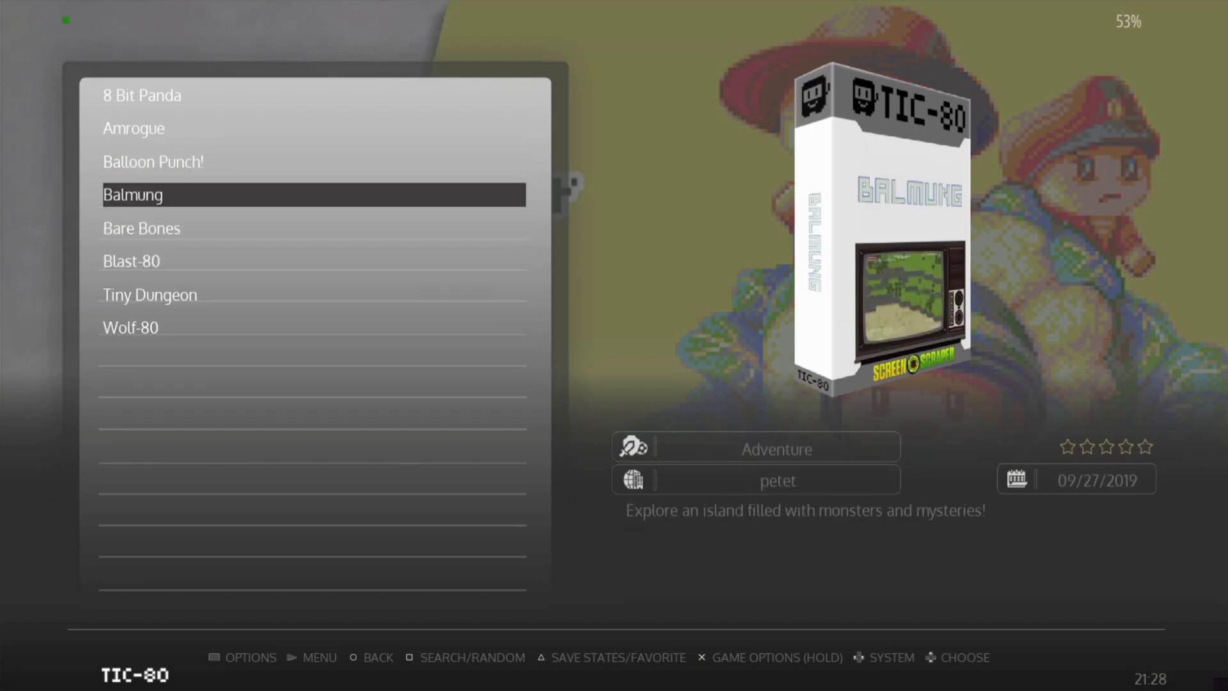
pyautogui.press('Up')
pyautogui.press('Up')
pyautogui.press('Up')
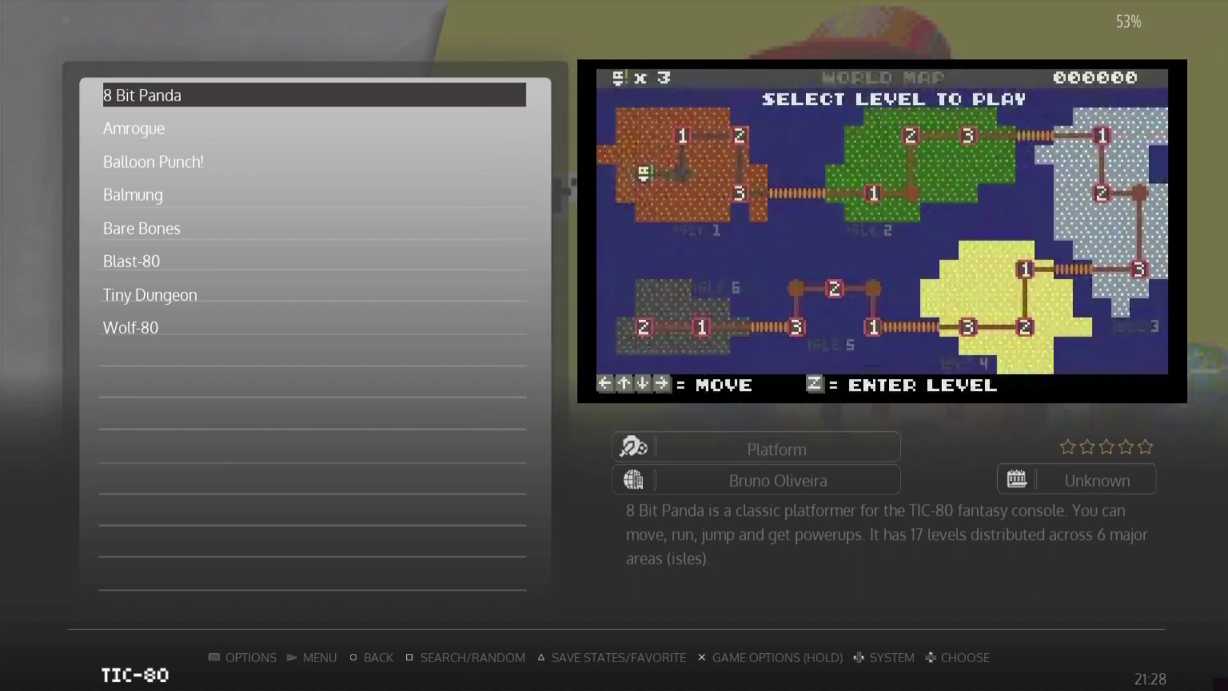
pyautogui.press('Down')
pyautogui.press('Up')
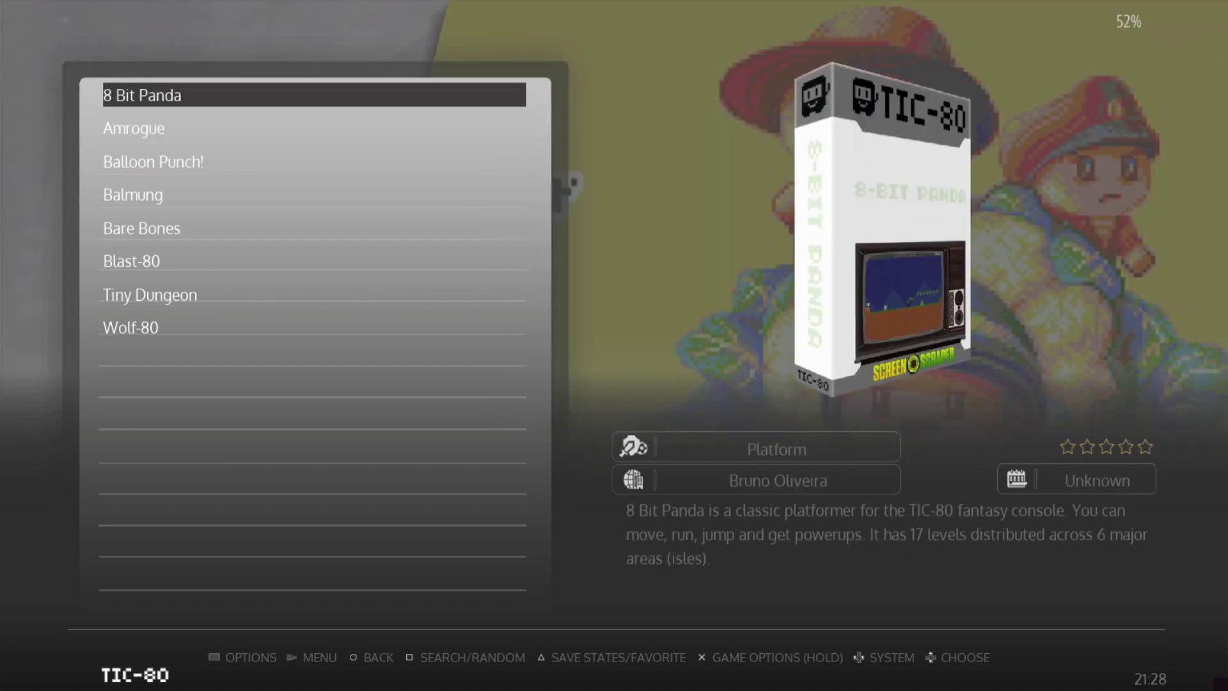
# Open the advanced system options for TIC-80 and check the available emulators, keeping the emulator on AUTO.
pyautogui.press('F1')
pyautogui.press('Up')
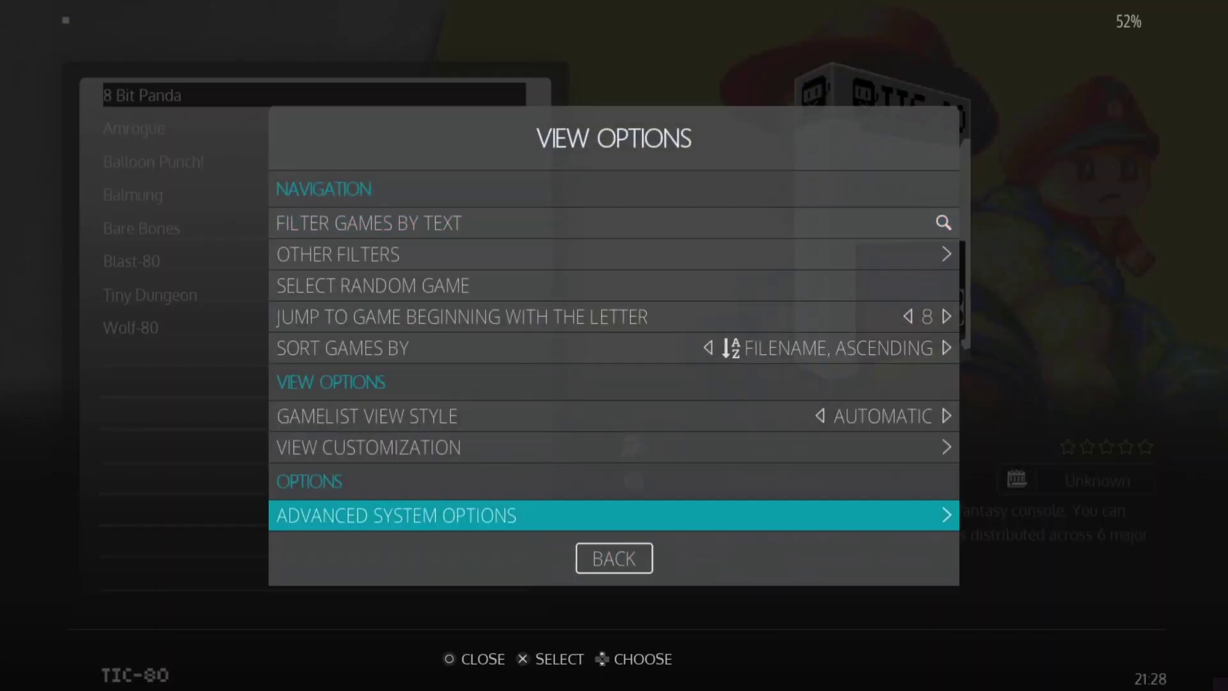
pyautogui.press('Return')
pyautogui.press('Return')
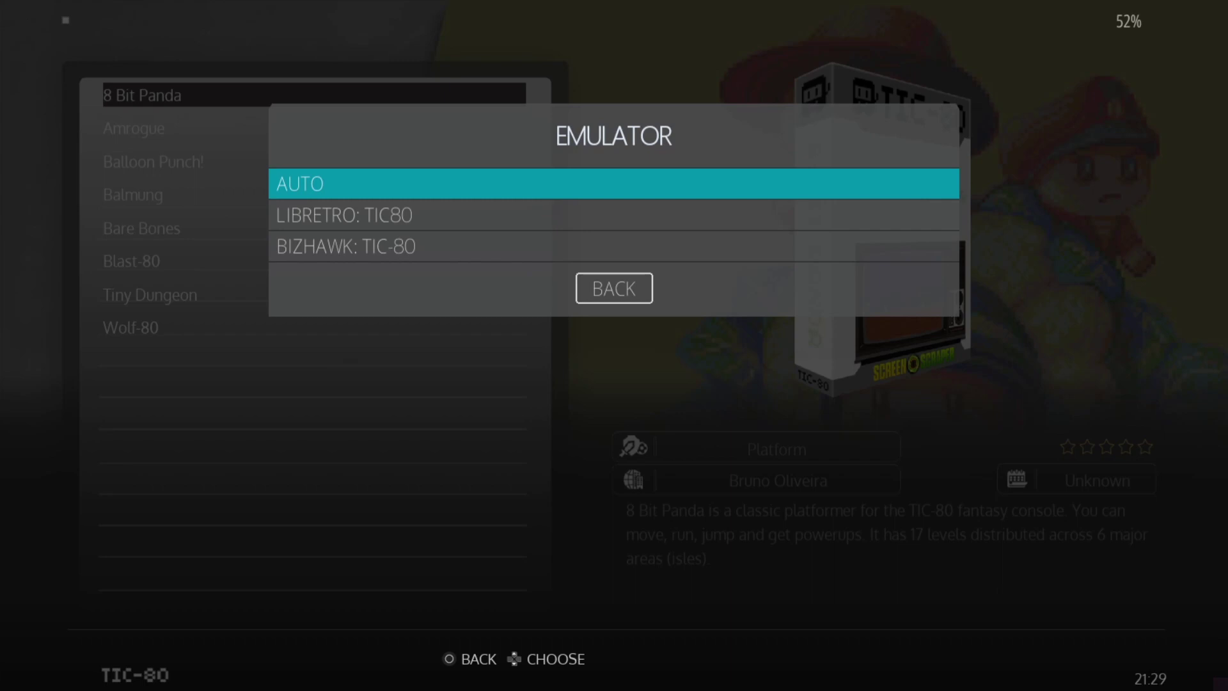
pyautogui.press('Down')
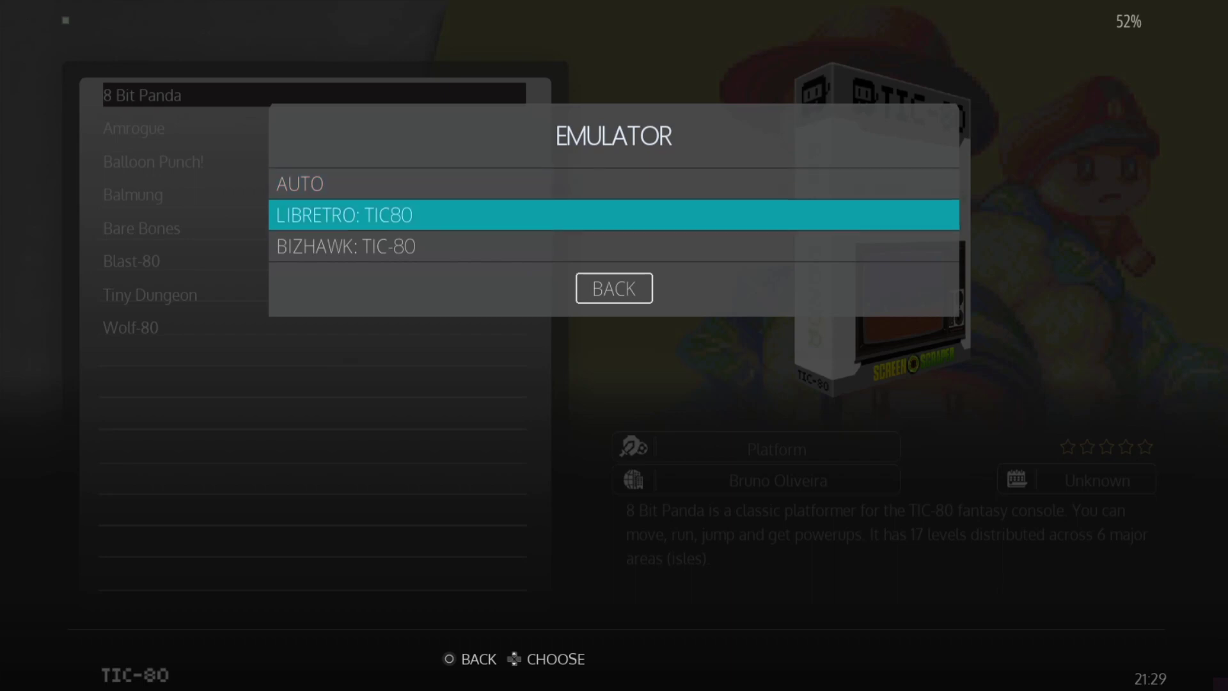
pyautogui.press('Up')
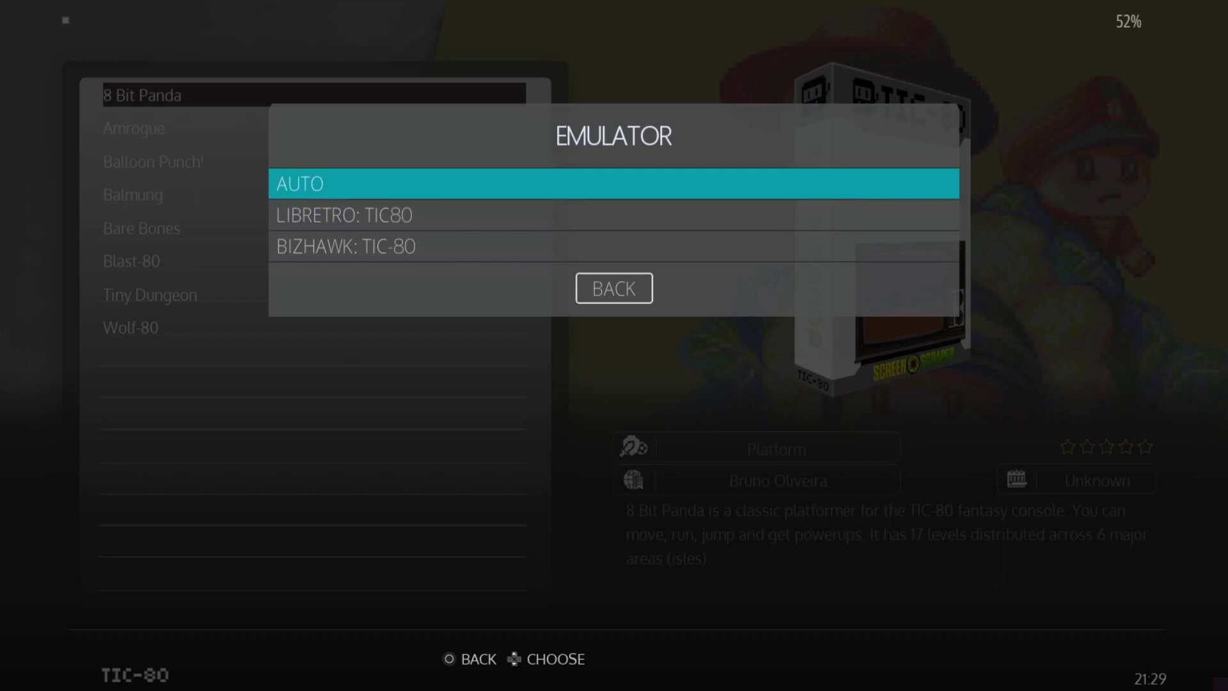
pyautogui.press('Return')
# Review the shader sets and the remaining general and advanced TIC-80 settings, keeping the shader set on AUTO, and return to the game list.
pyautogui.press('Down')
pyautogui.press('Return')
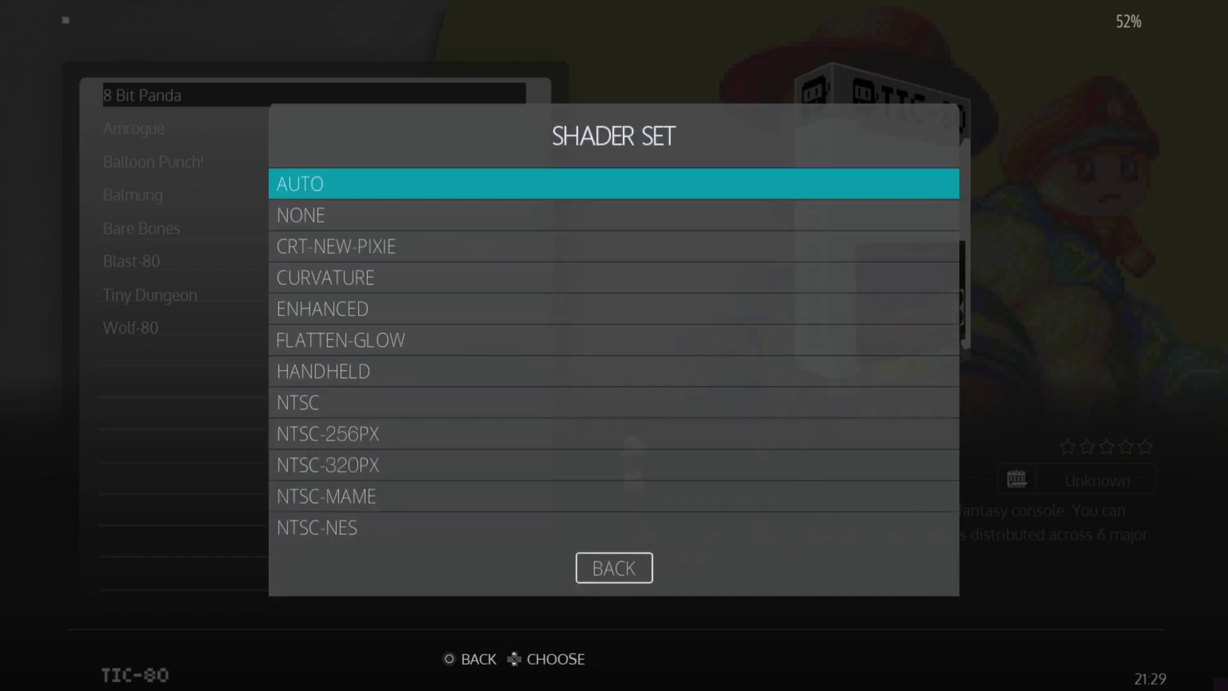
pyautogui.press('Up')
pyautogui.press('Down')
pyautogui.press('Return')
pyautogui.press('Down')
pyautogui.press('Down')
pyautogui.press('Down')
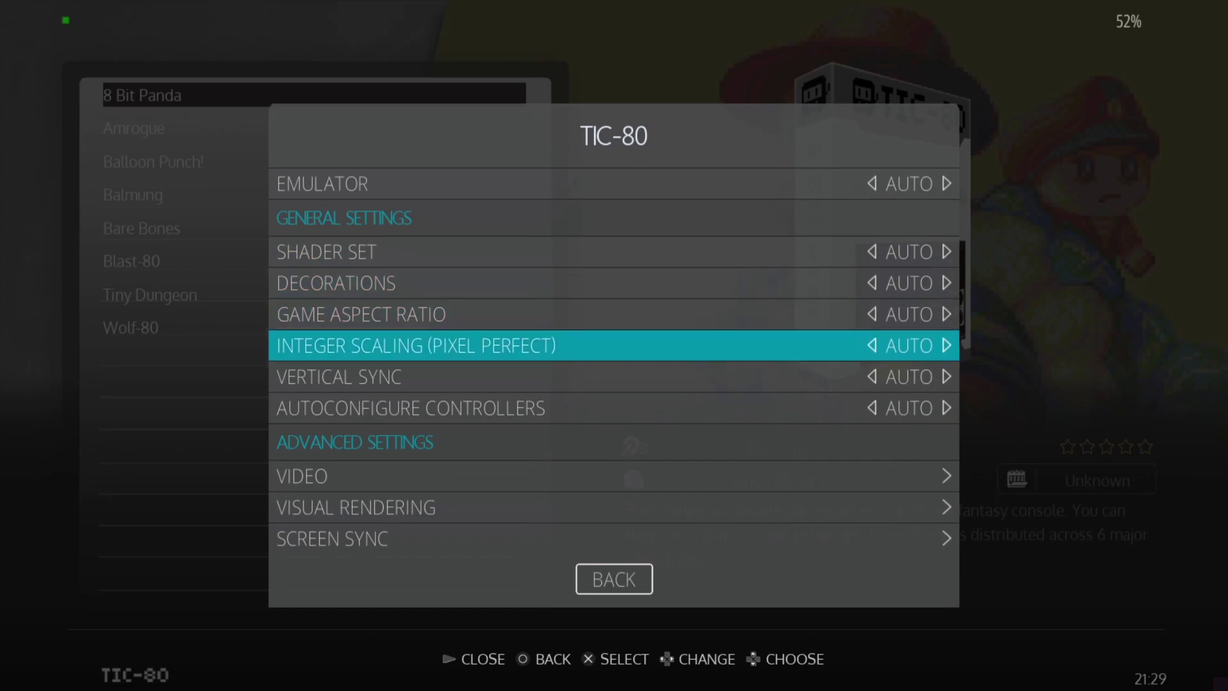
pyautogui.press('Down')
pyautogui.press('Down')
pyautogui.press('Down')
pyautogui.press('Down')
pyautogui.press('Down')
pyautogui.press('Down')
pyautogui.press('Down')
pyautogui.press('Down')
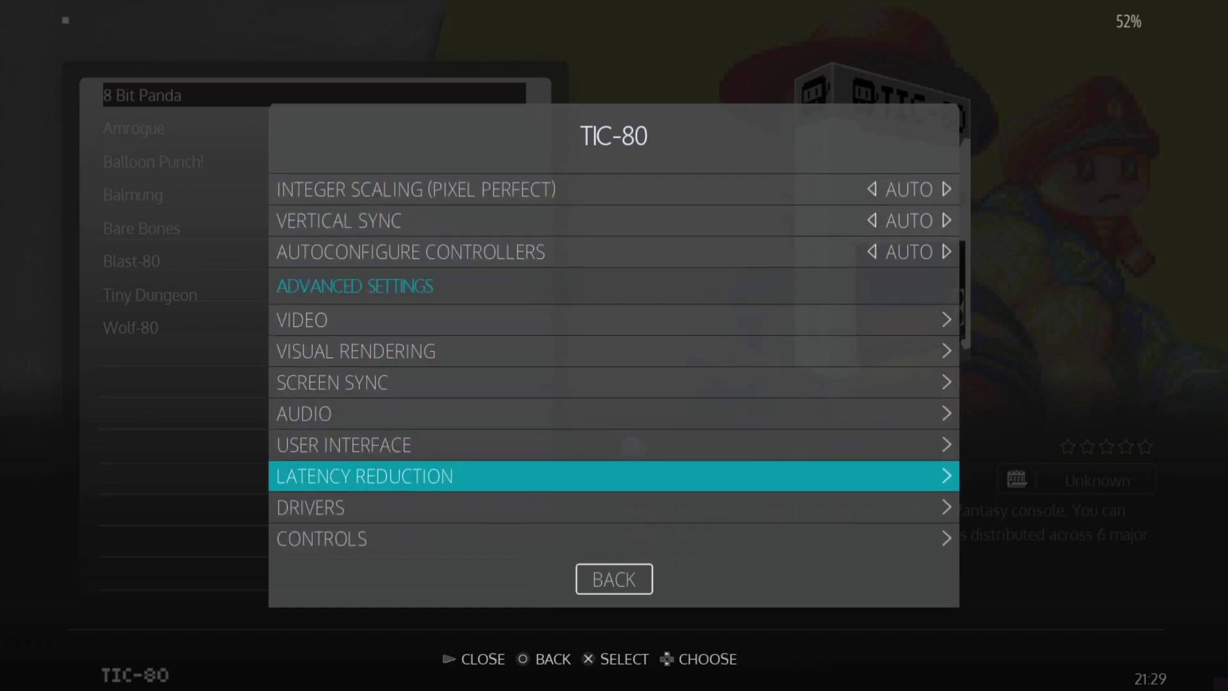
pyautogui.press('Escape')
pyautogui.press('Escape')
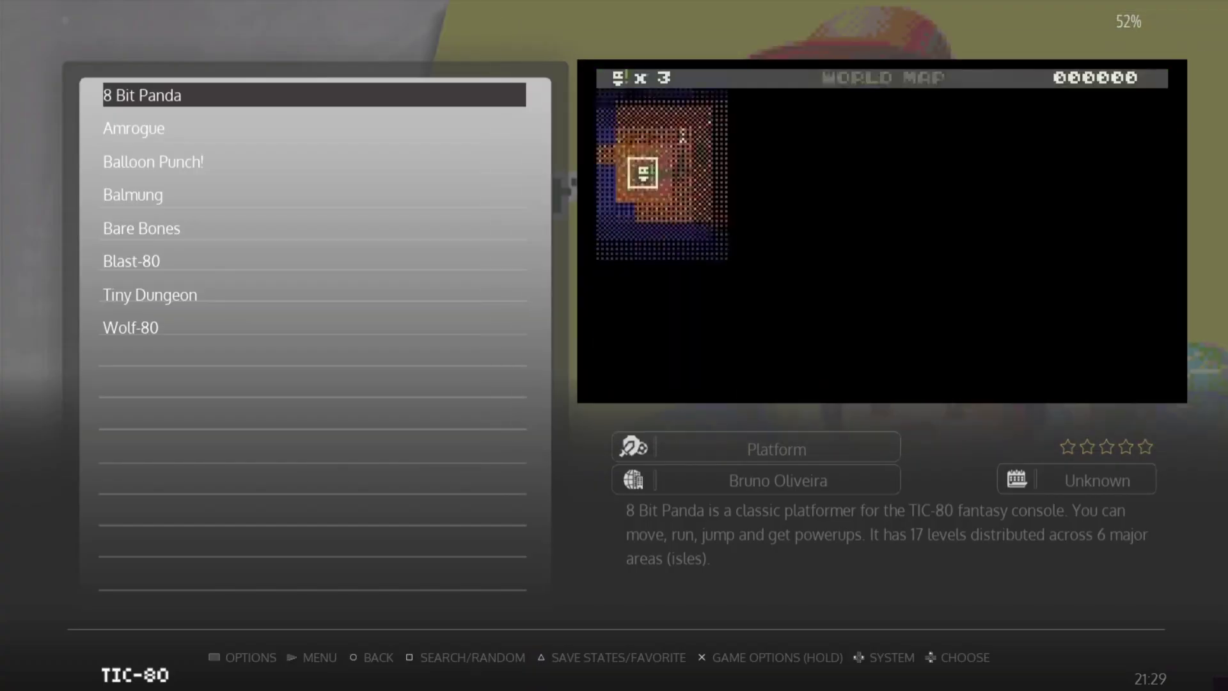
# Launch 8 Bit Panda from the TIC-80 game list and start the game.
pyautogui.press('Return')
pyautogui.press('z')
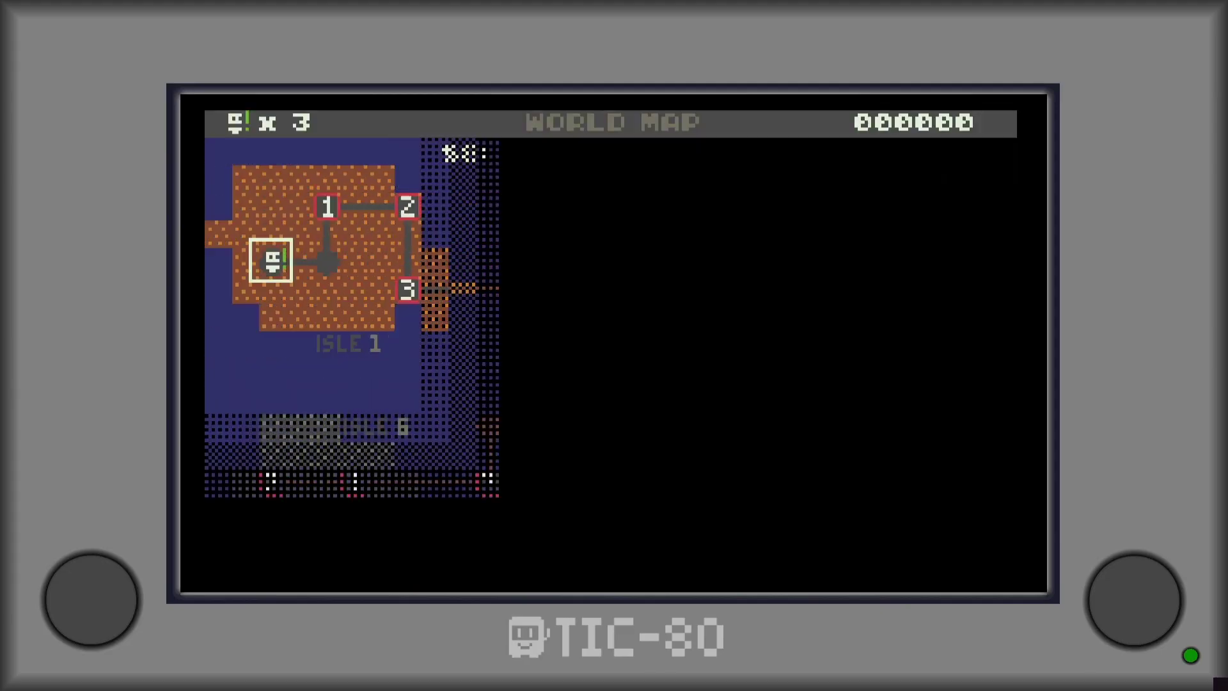
# Enter level 1 of Isle 1 from the 8 Bit Panda world map, lower the sound volume and continue past the controls page.
pyautogui.press('Right')
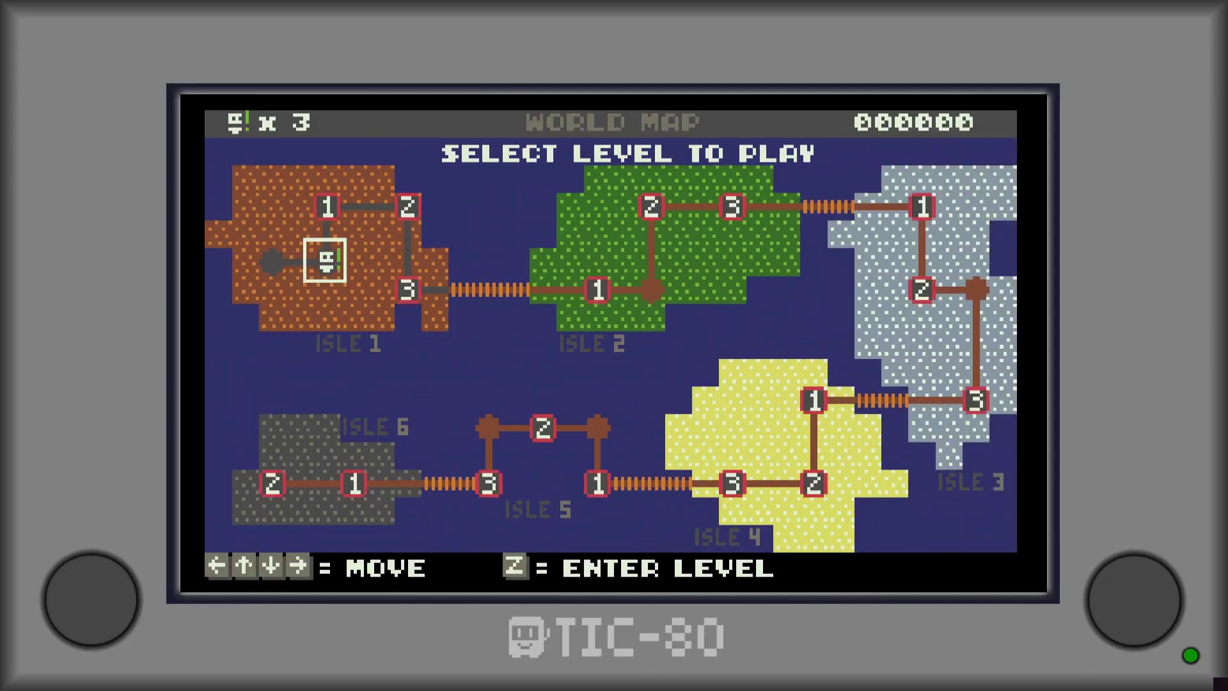
pyautogui.press('Up')
pyautogui.press('z')
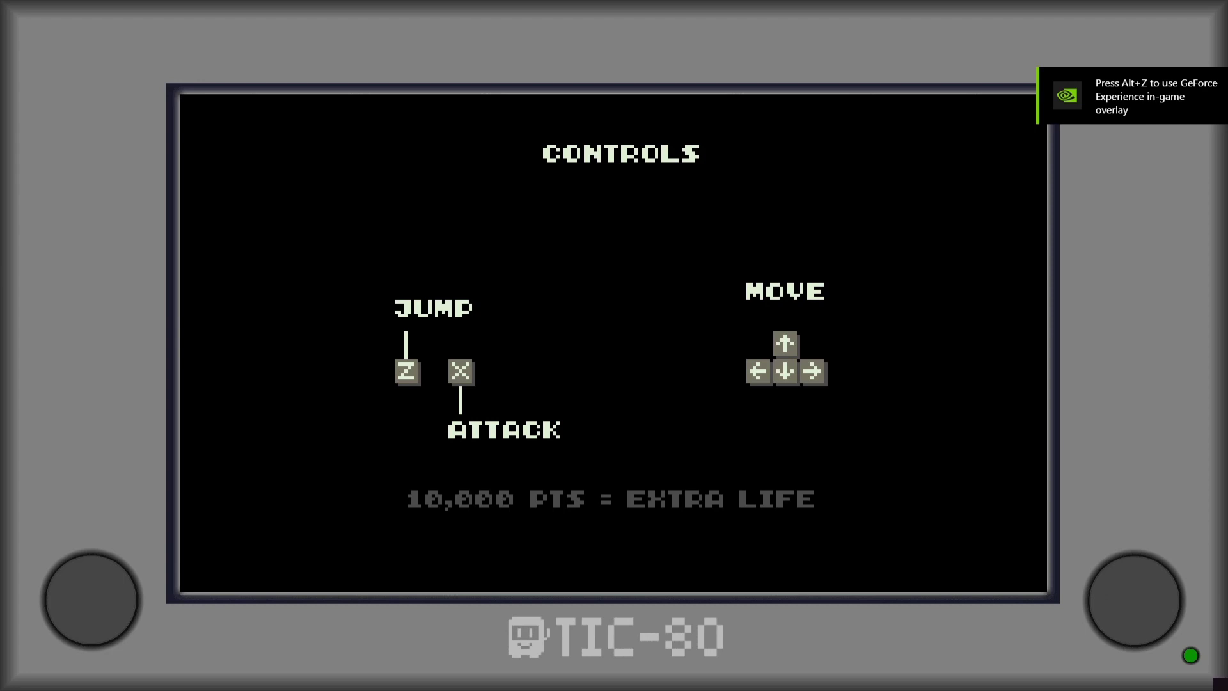
pyautogui.press('XF86AudioLowerVolume')
pyautogui.press('XF86AudioLowerVolume')
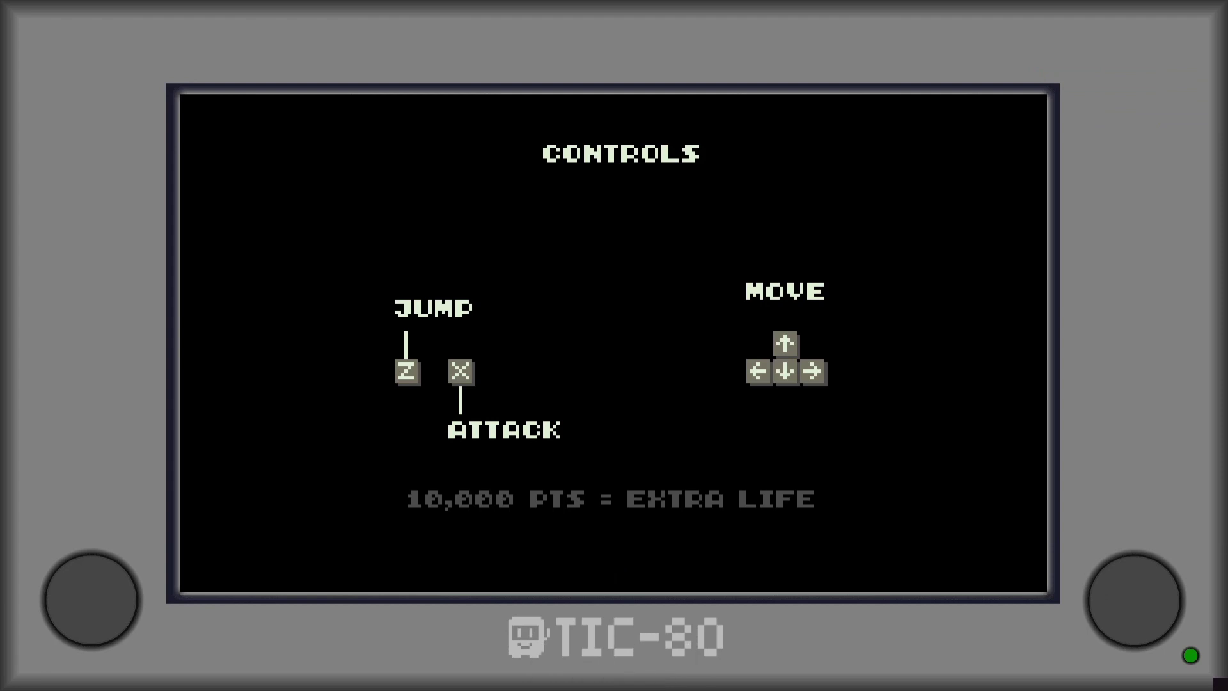
pyautogui.press('z')
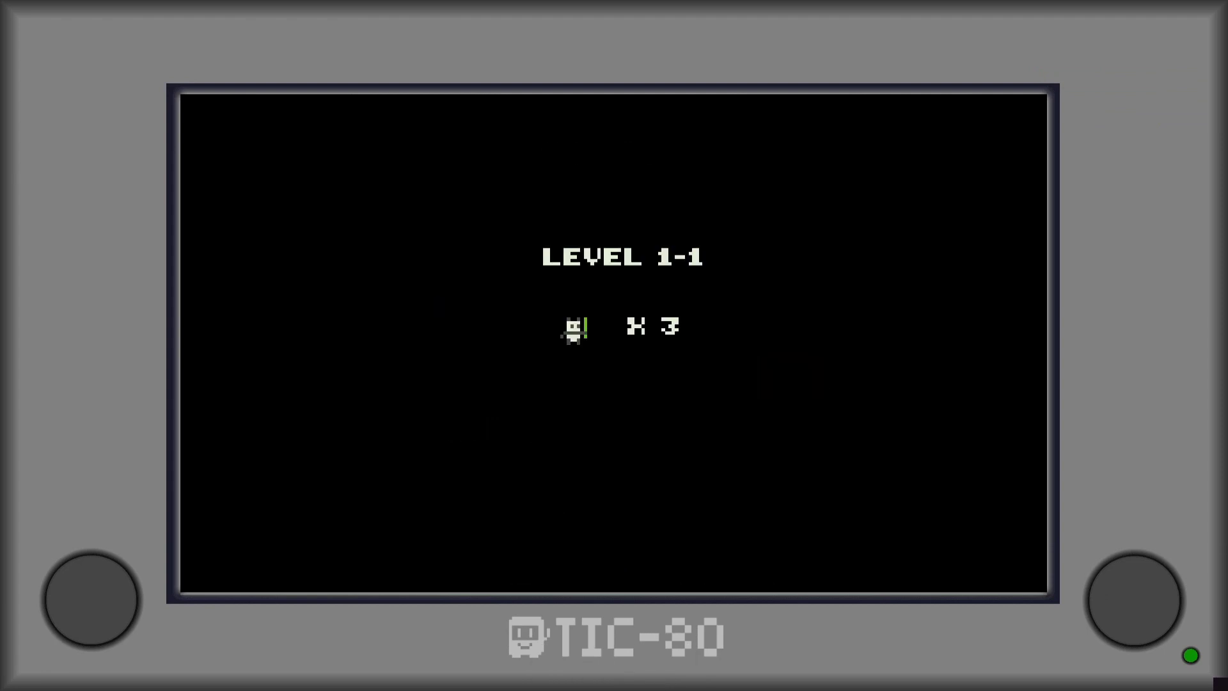
# Run and jump through the start of level 1-1, collecting leaves and climbing the steps to the sign platform.
pyautogui.press('Right')
pyautogui.press('z')
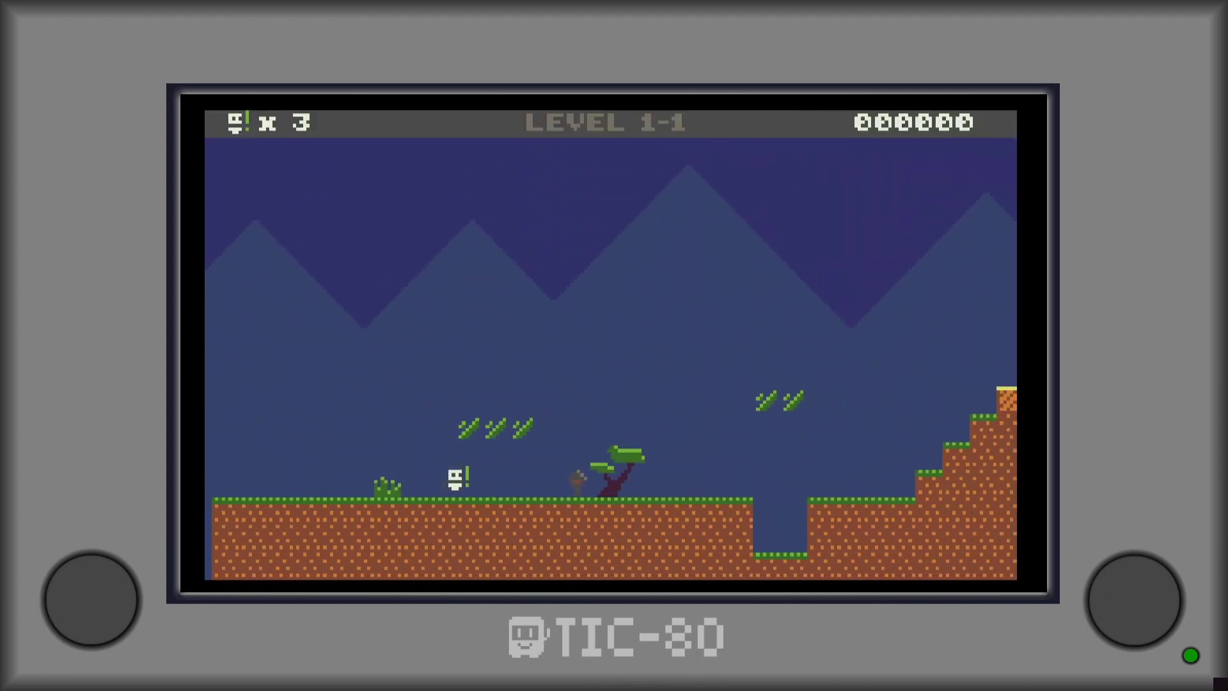
pyautogui.press('Right')
pyautogui.press('z')
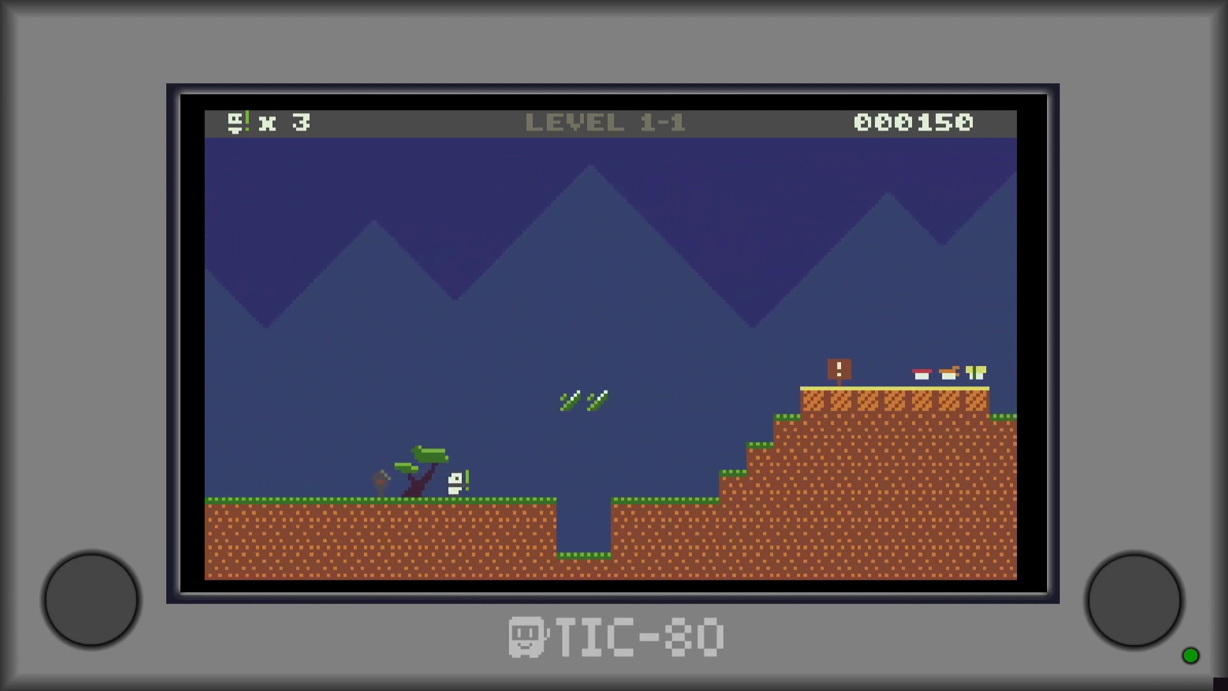
pyautogui.press('Right')
pyautogui.press('z')
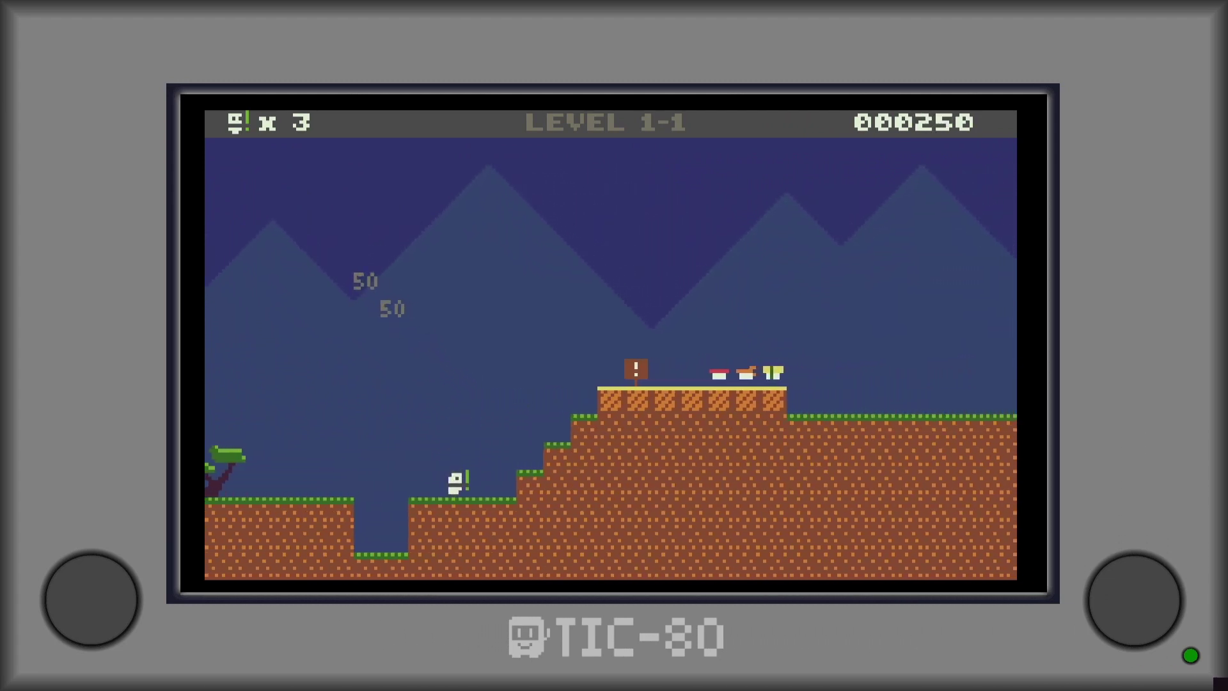
pyautogui.press('Right')
pyautogui.press('z')
pyautogui.press('z')
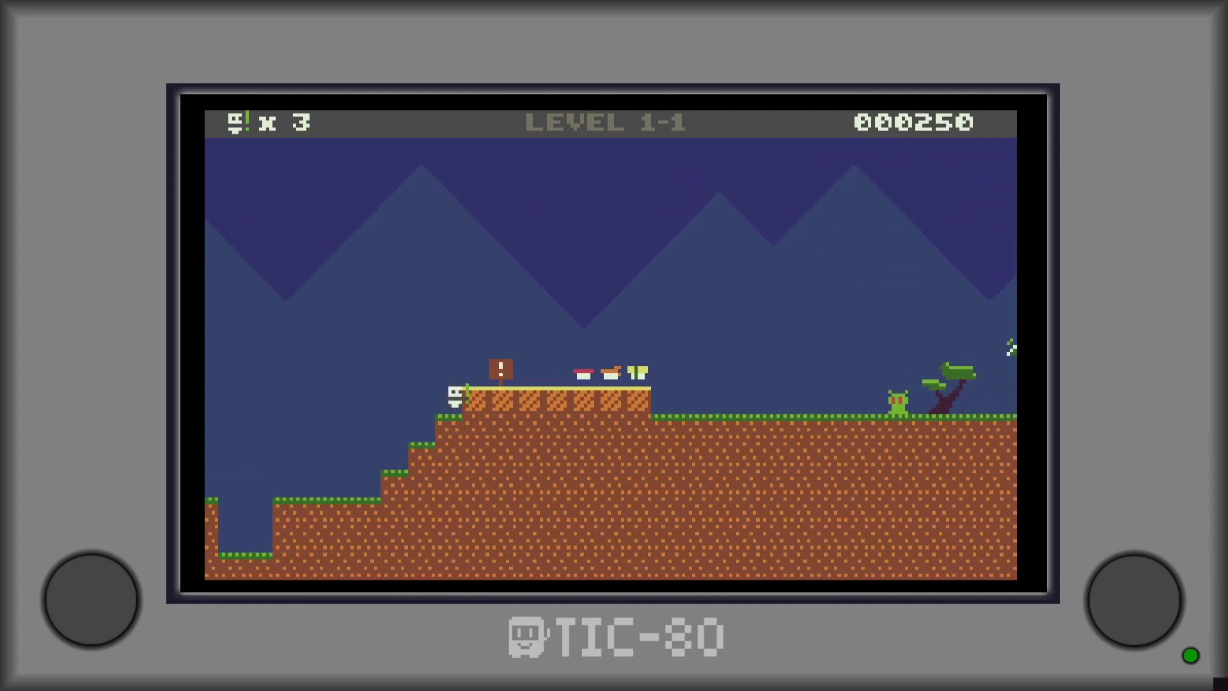
pyautogui.press('Right')
pyautogui.press('z')
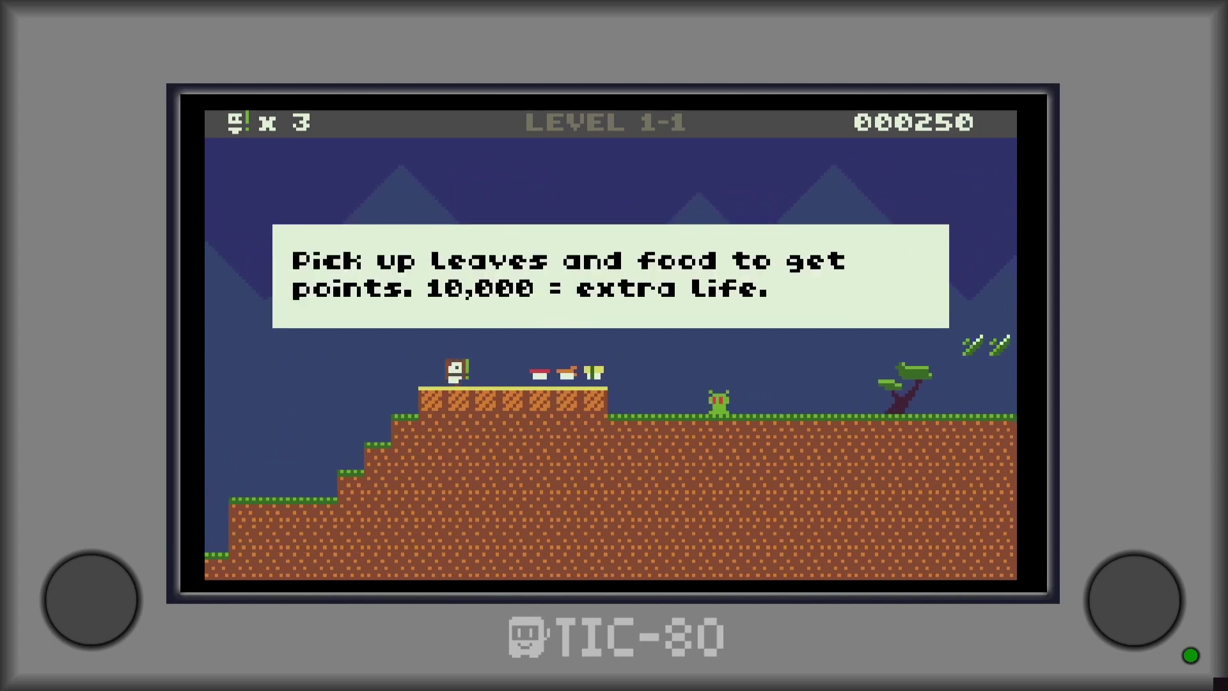
# Collect the food on the platform, defeat the green enemy and gather the row of leaves before the deep pit in level 1-1.
pyautogui.press('Right')
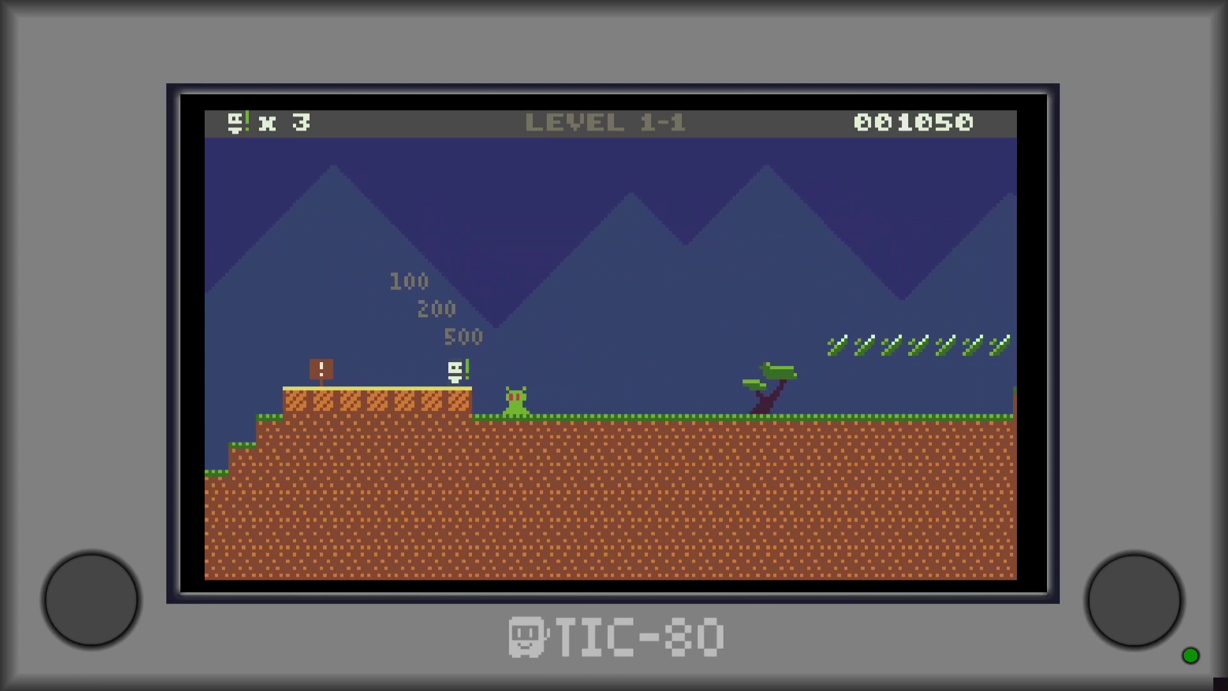
pyautogui.press('Right')
pyautogui.press('z')
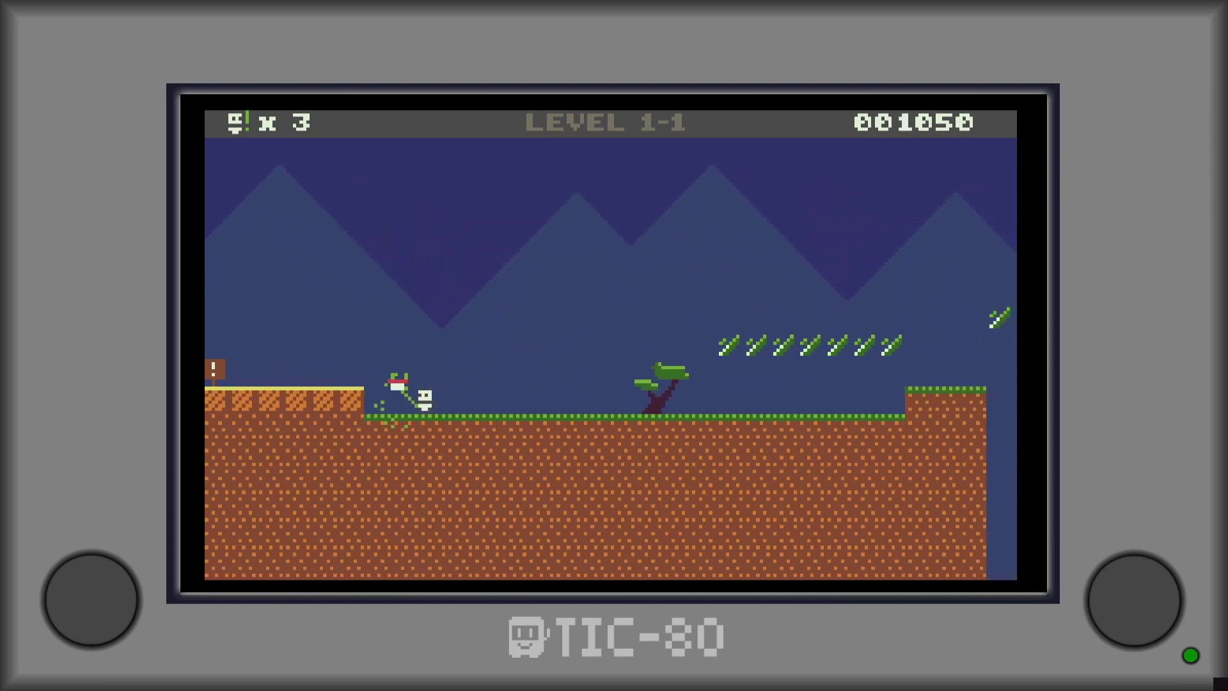
pyautogui.press('z')
pyautogui.press('Right')
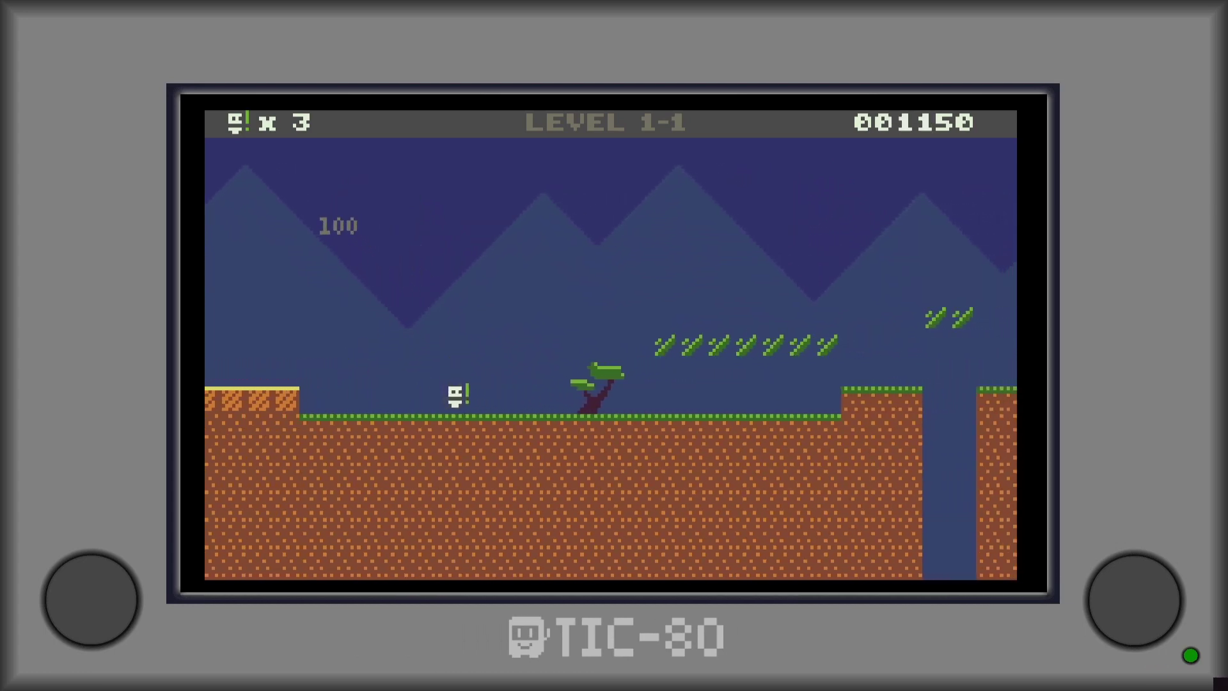
pyautogui.press('Right')
pyautogui.press('z')
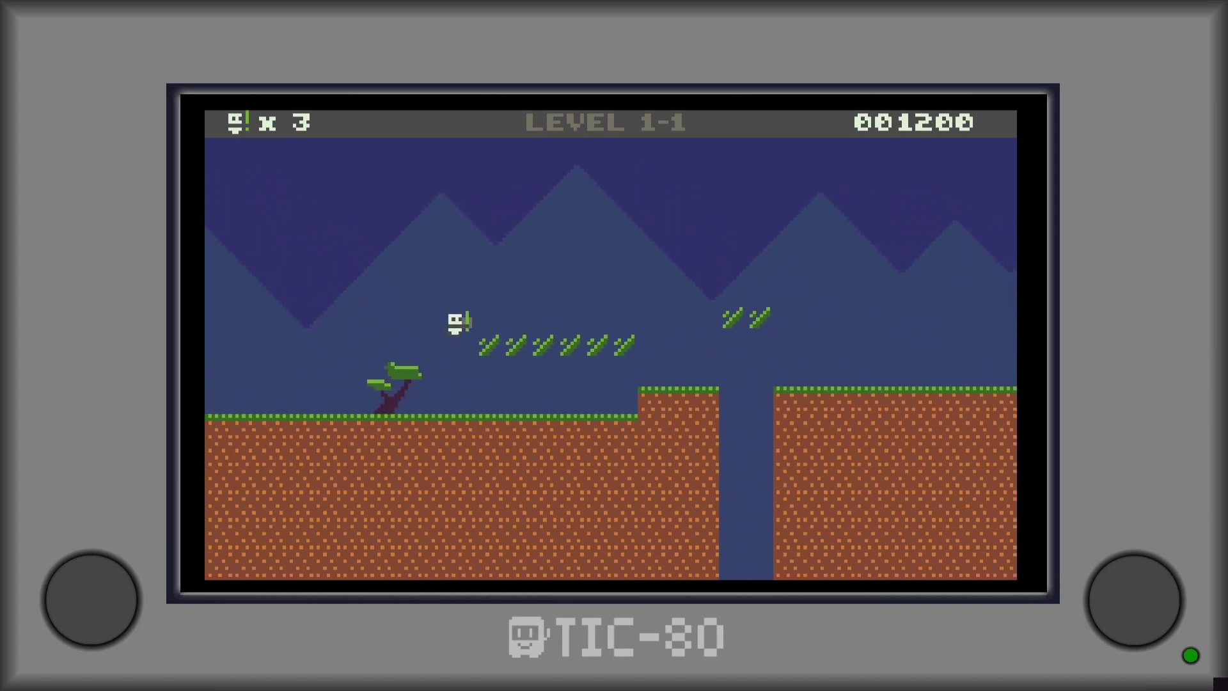
pyautogui.press('Right')
pyautogui.press('z')
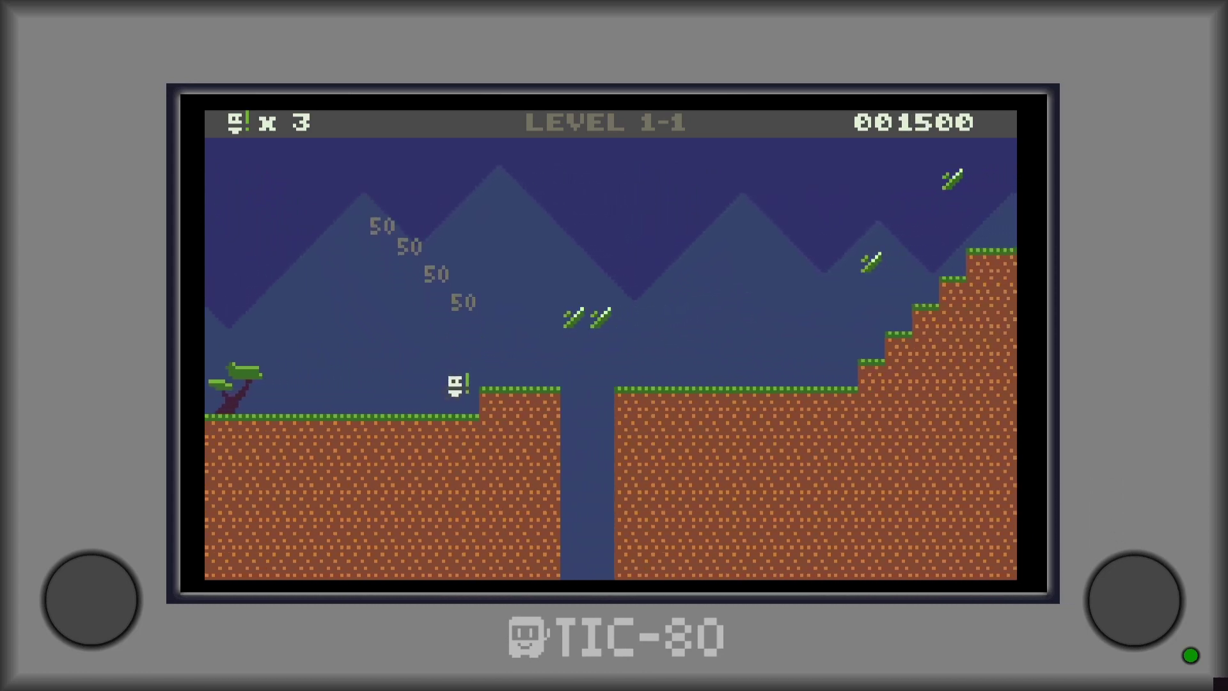
pyautogui.press('Right')
pyautogui.press('z')
pyautogui.press('z')
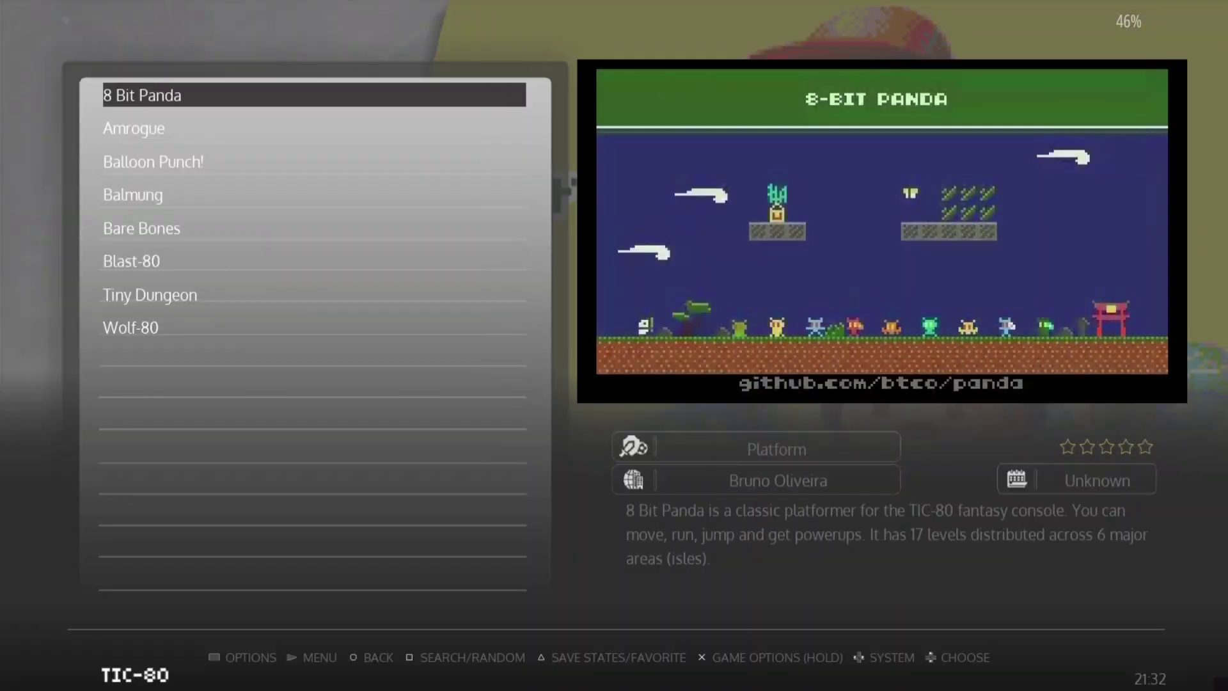
# Launch Amrogue from the TIC-80 game list and start a new run.
pyautogui.press('Down')
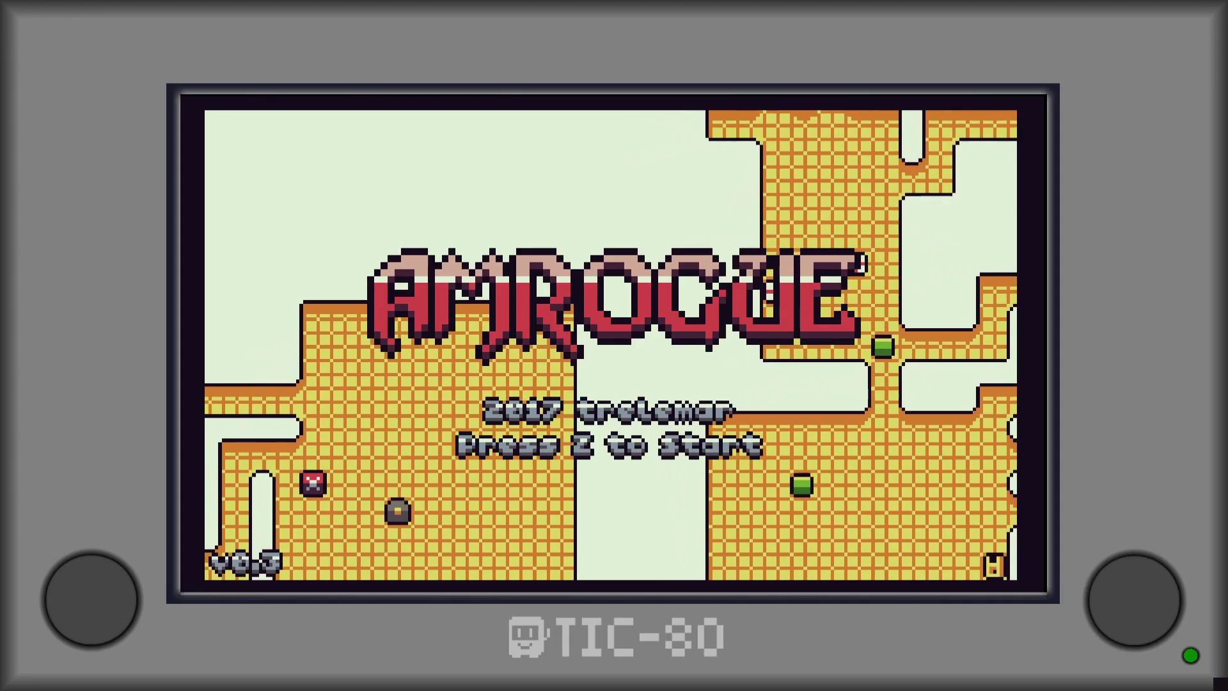
pyautogui.press('z')
pyautogui.press('Up')
pyautogui.press('Down')
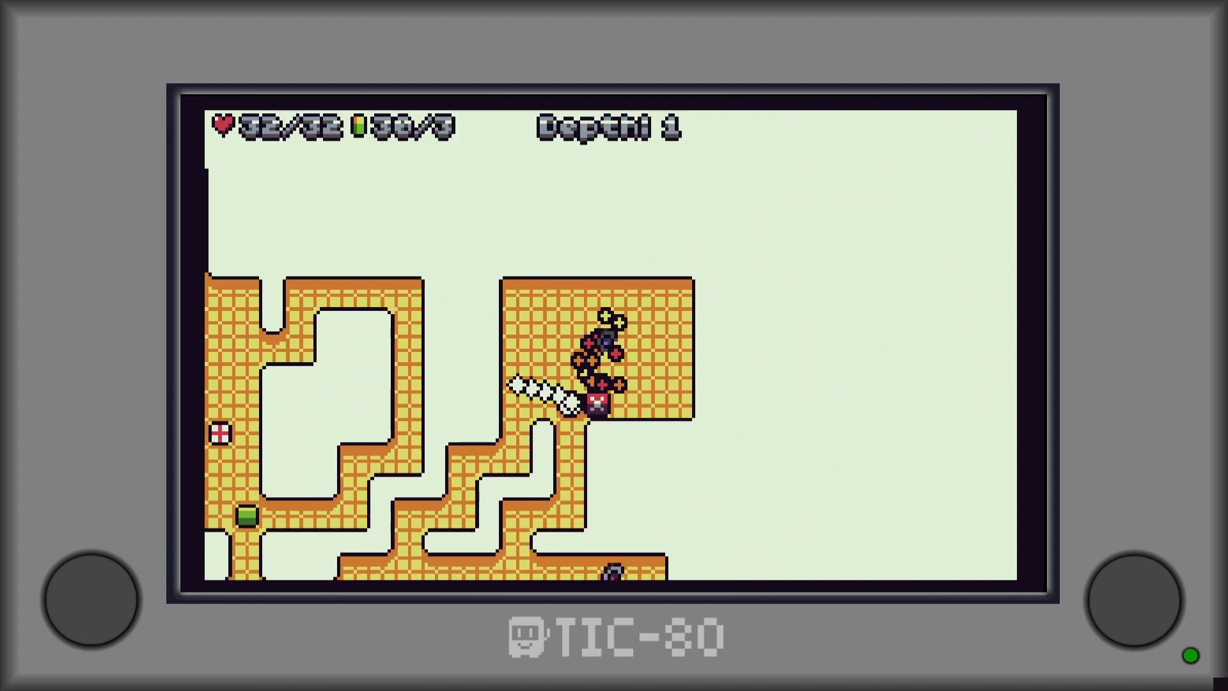
# Test-fire the weapon and move down through the narrow corridor to the large room at depth 1.
pyautogui.press('Left')
pyautogui.press('z')
pyautogui.press('z')
pyautogui.press('Down')
pyautogui.press('Down')
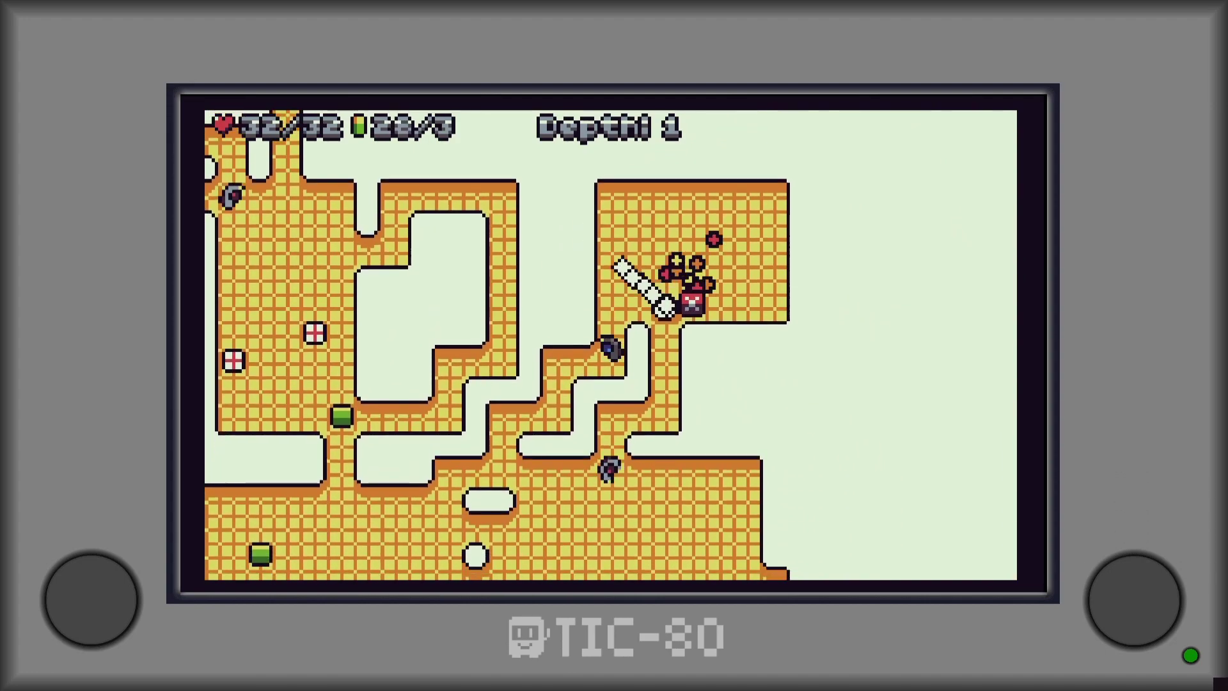
pyautogui.press('Left')
pyautogui.press('Down')
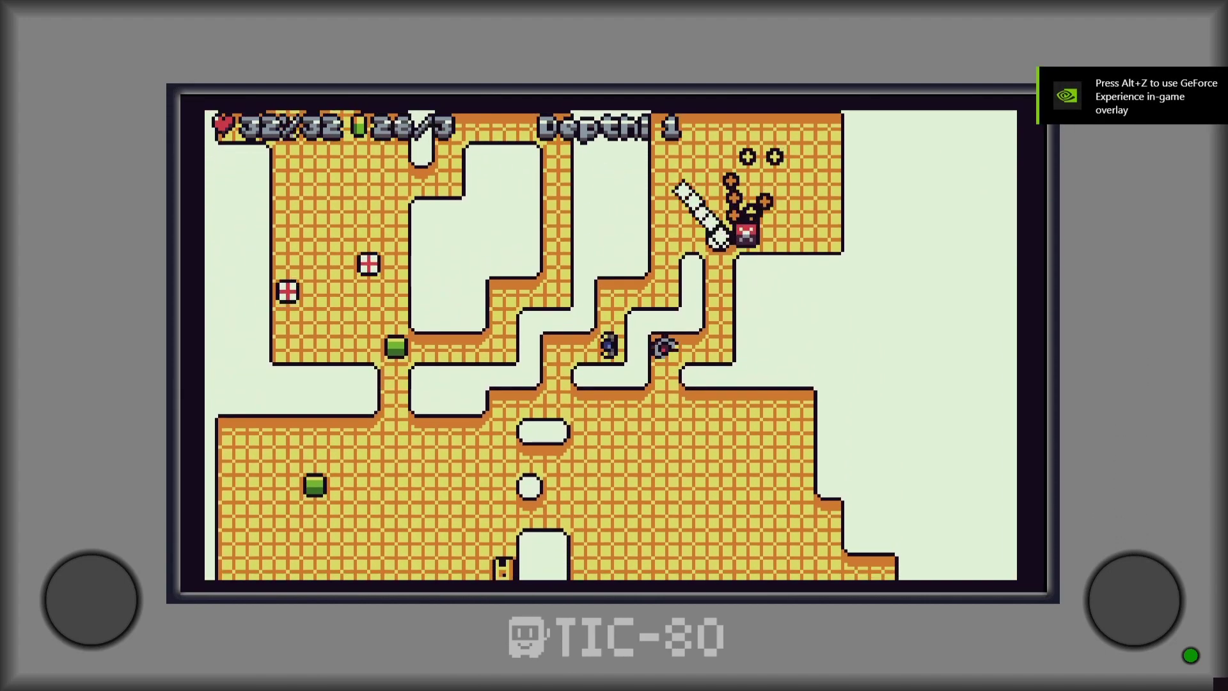
pyautogui.press('Down')
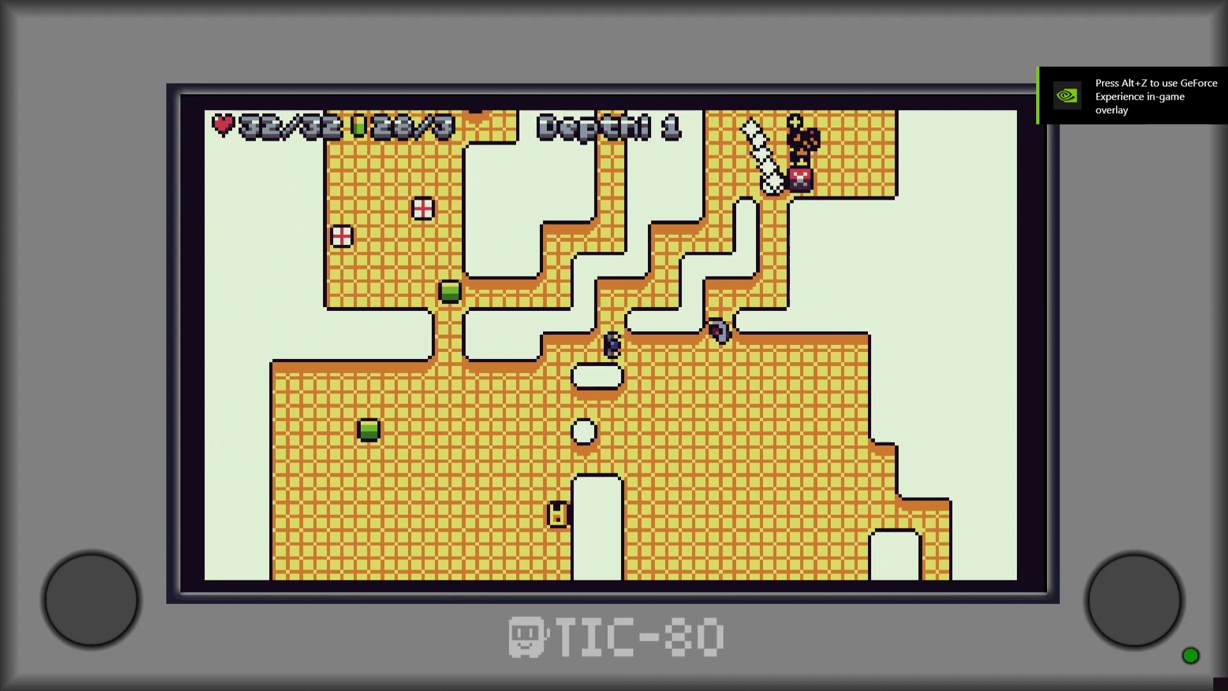
# Turn toward the nearby enemy at the top of the large room and shoot it repeatedly.
pyautogui.press('Right')
pyautogui.press('z')
pyautogui.press('z')
pyautogui.press('z')
pyautogui.press('z')
pyautogui.press('z')
pyautogui.press('z')
pyautogui.press('z')
pyautogui.press('z')
pyautogui.press('z')
pyautogui.press('z')
pyautogui.press('z')
pyautogui.press('z')
pyautogui.press('z')
pyautogui.press('z')
pyautogui.press('z')
pyautogui.press('z')
pyautogui.press('z')
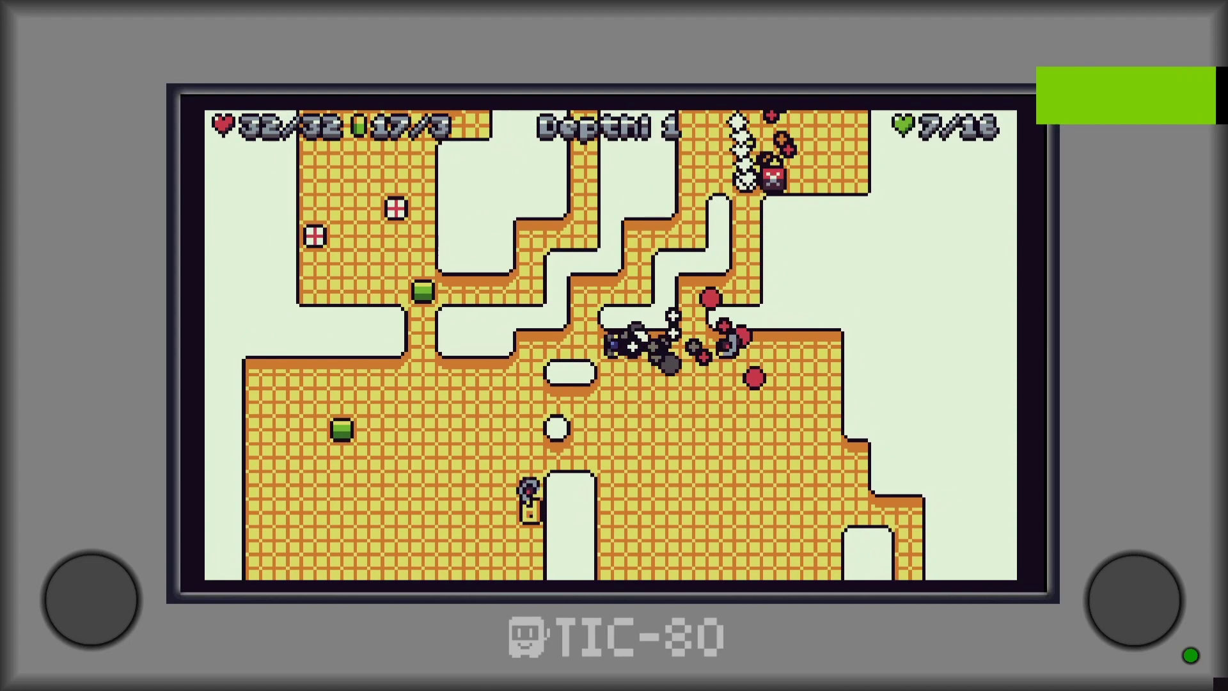
# Shoot the enemy beside the chest, clear the large room and descend to depth 2.
pyautogui.press('Right')
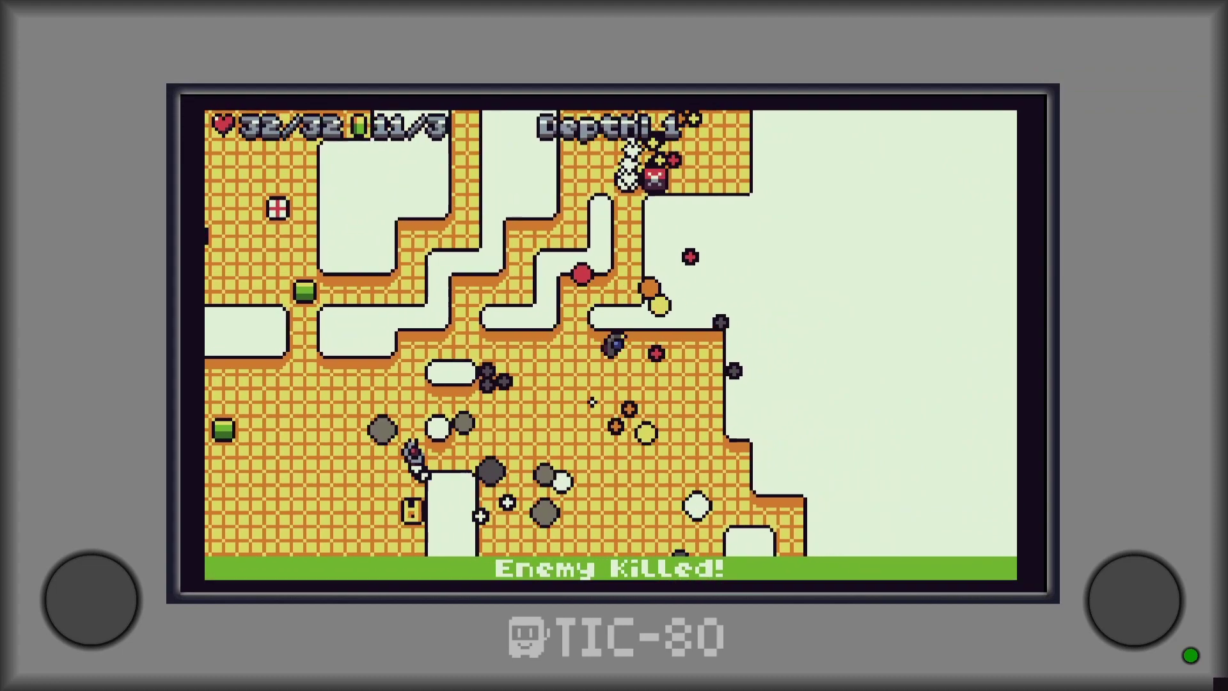
pyautogui.press('z')
pyautogui.press('z')
pyautogui.press('z')
pyautogui.press('z')
pyautogui.press('z')
pyautogui.press('z')
pyautogui.press('z')
pyautogui.press('z')
pyautogui.press('z')
pyautogui.press('z')
pyautogui.press('z')
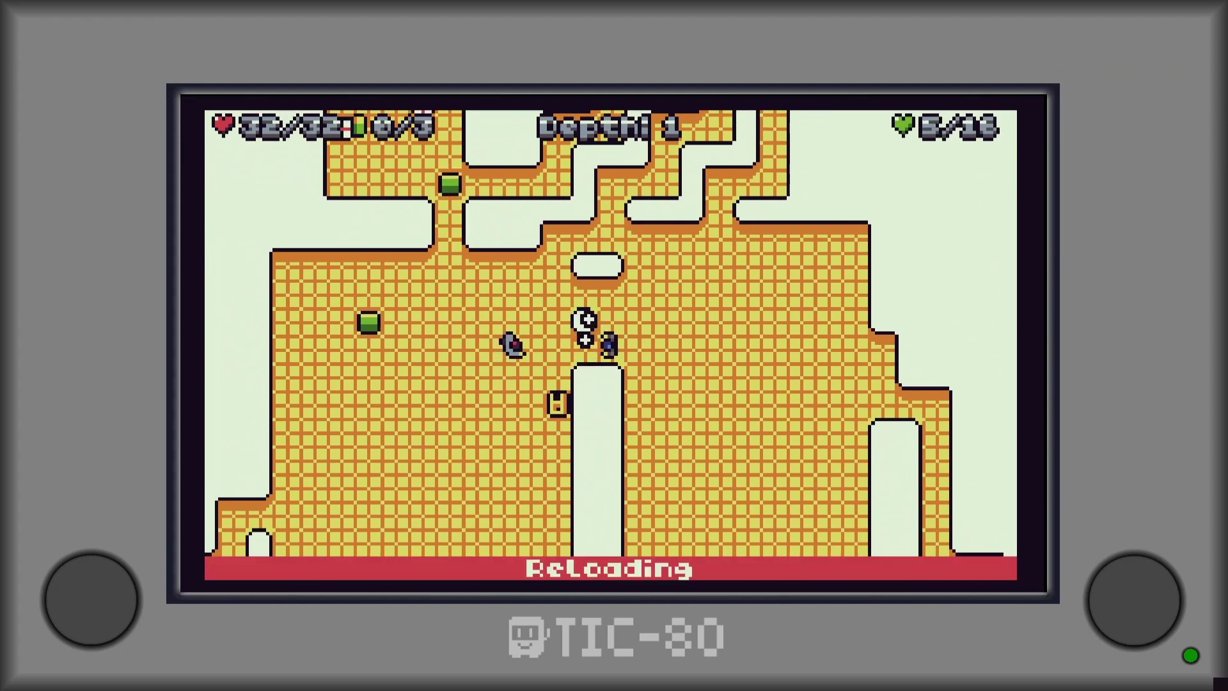
pyautogui.press('z')
pyautogui.press('z')
pyautogui.press('z')
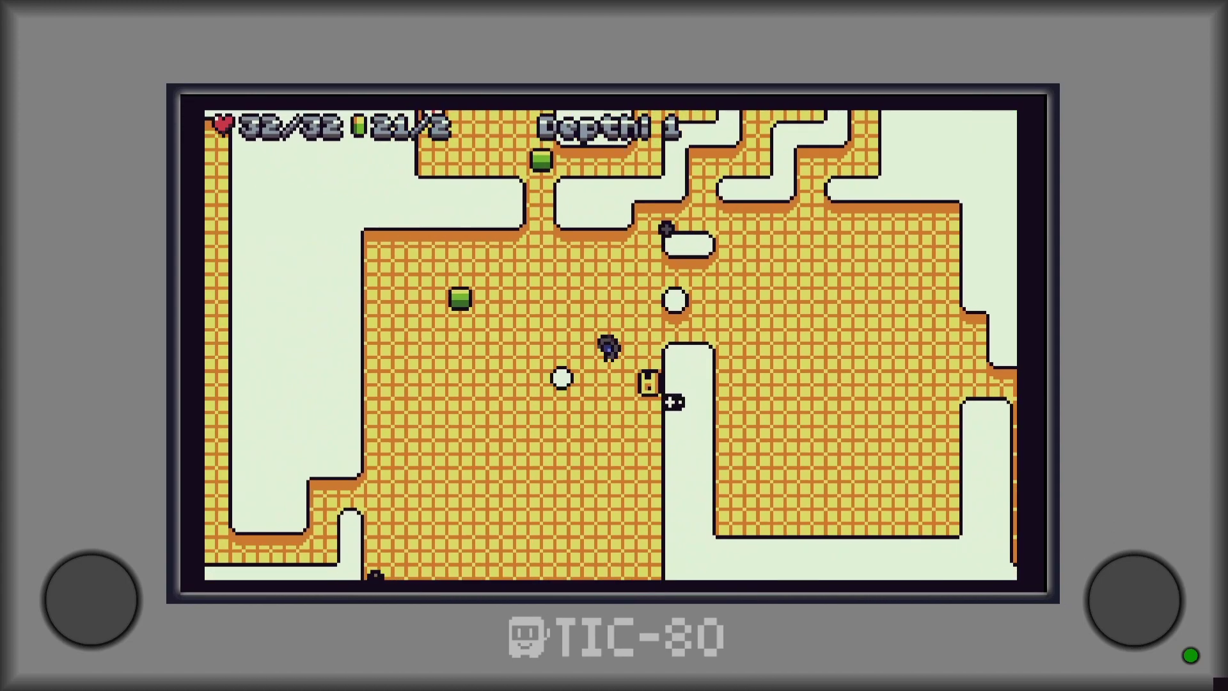
pyautogui.press('z')
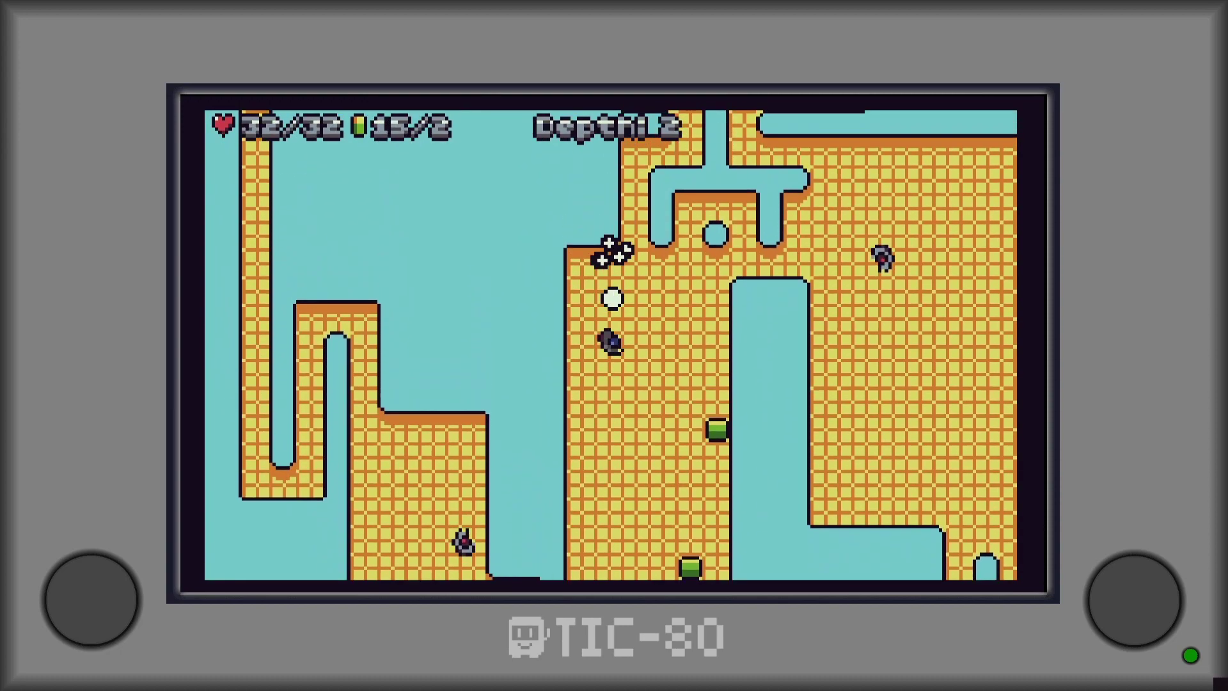
# Collect ammo at depth 2, cross to the neighbouring room and kill the attacking enemy there.
pyautogui.press('Right')
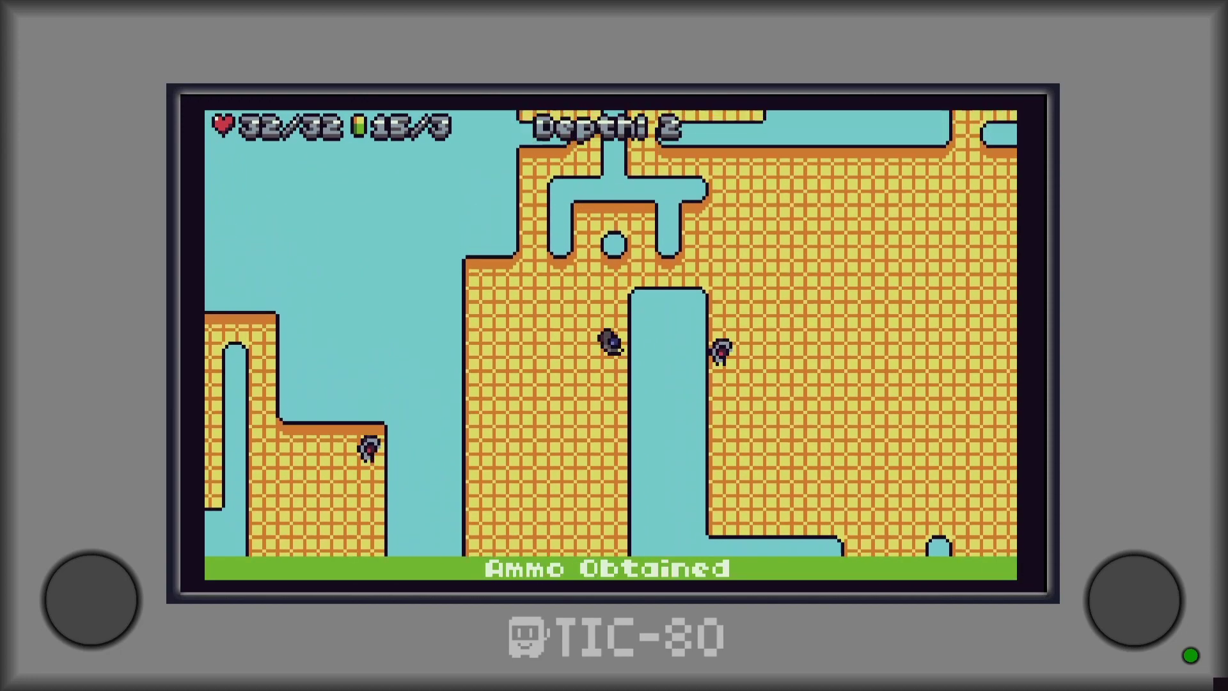
pyautogui.press('Right')
pyautogui.press('z')
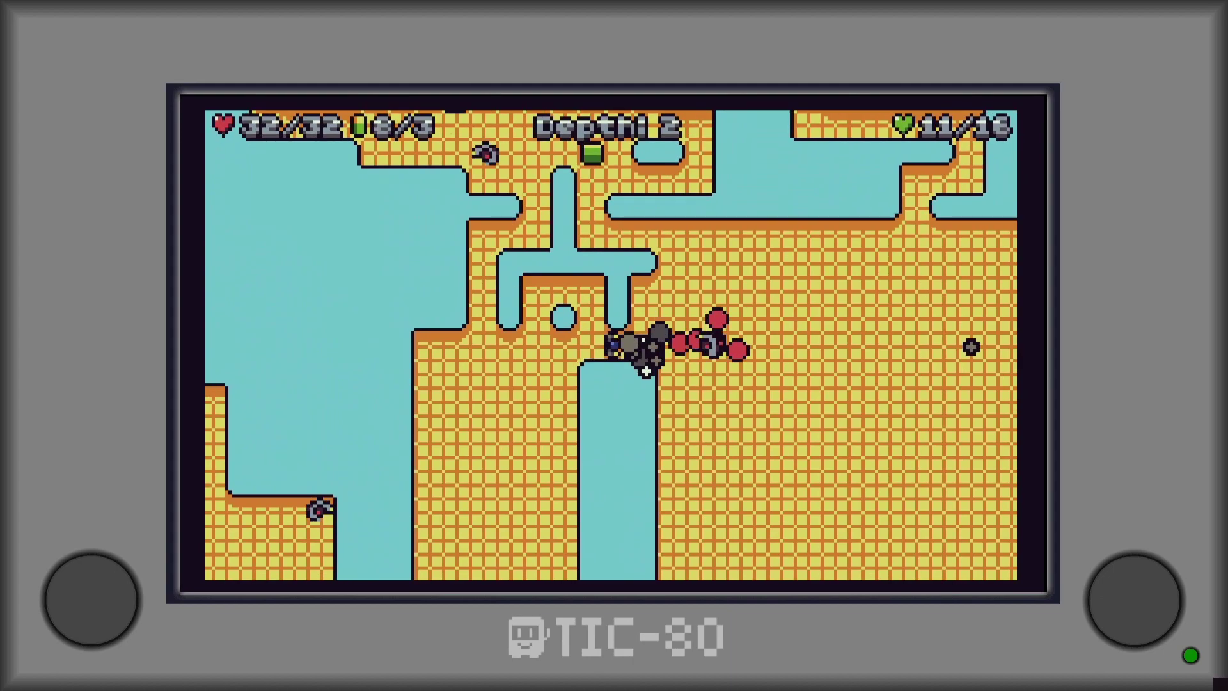
pyautogui.press('Right')
pyautogui.press('Left')
pyautogui.press('Down')
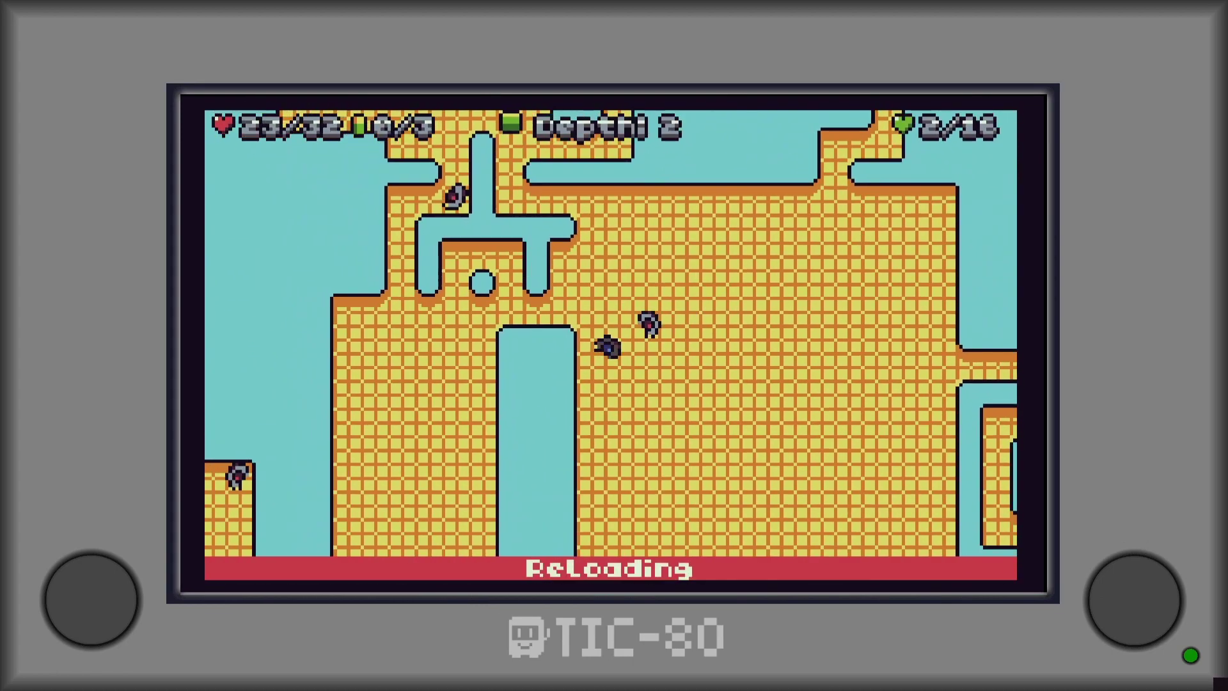
pyautogui.press('Right')
pyautogui.press('Up')
pyautogui.press('z')
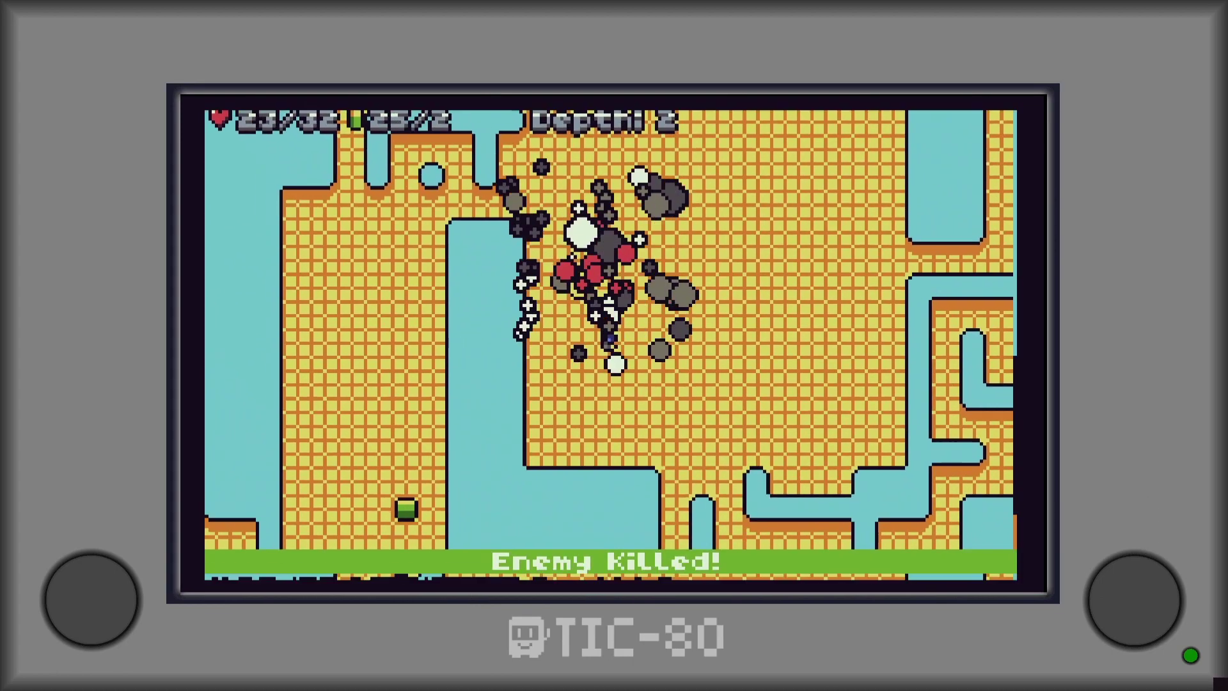
# Move down through the winding passages of depth 2 to the lower room and fight the enemy there.
pyautogui.press('Down')
pyautogui.press('Right')
pyautogui.press('Right')
pyautogui.press('Down')
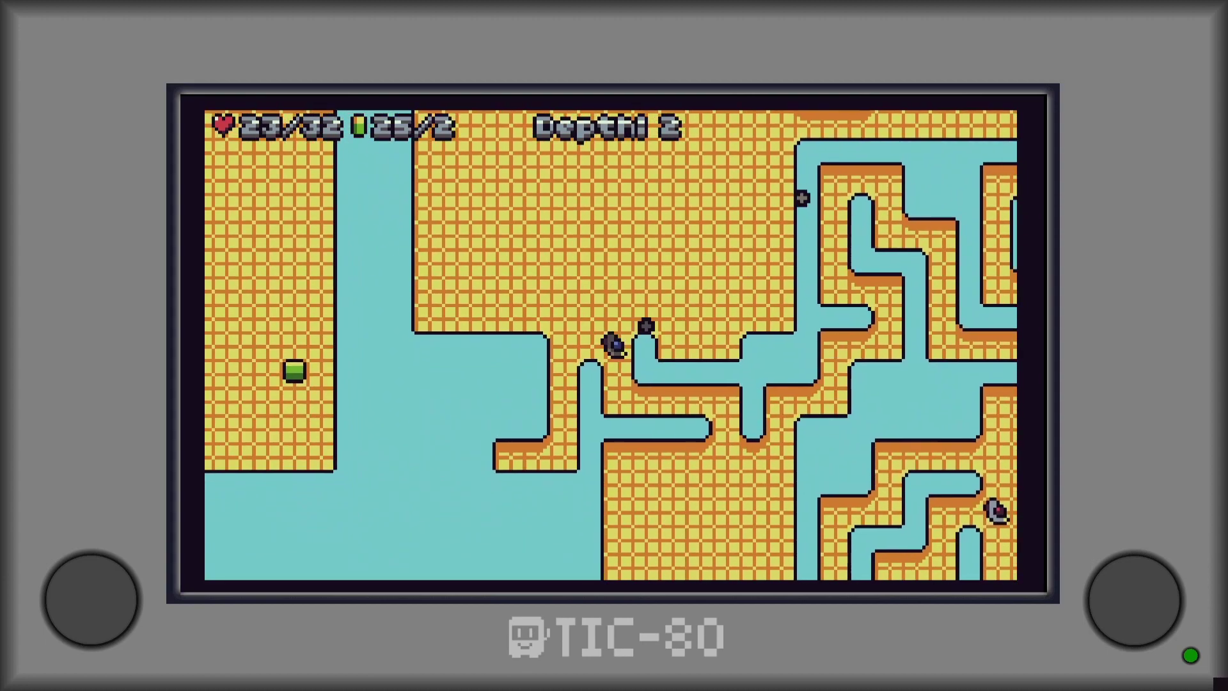
pyautogui.press('Right')
pyautogui.press('Down')
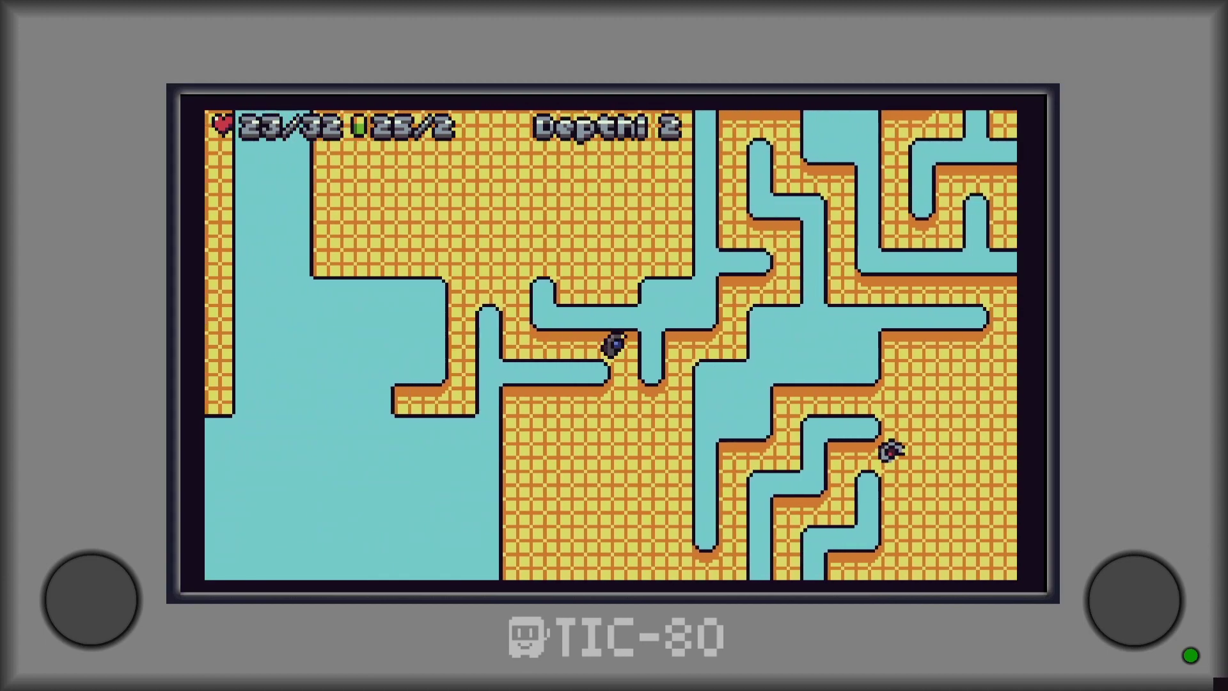
pyautogui.press('Right')
pyautogui.press('Down')
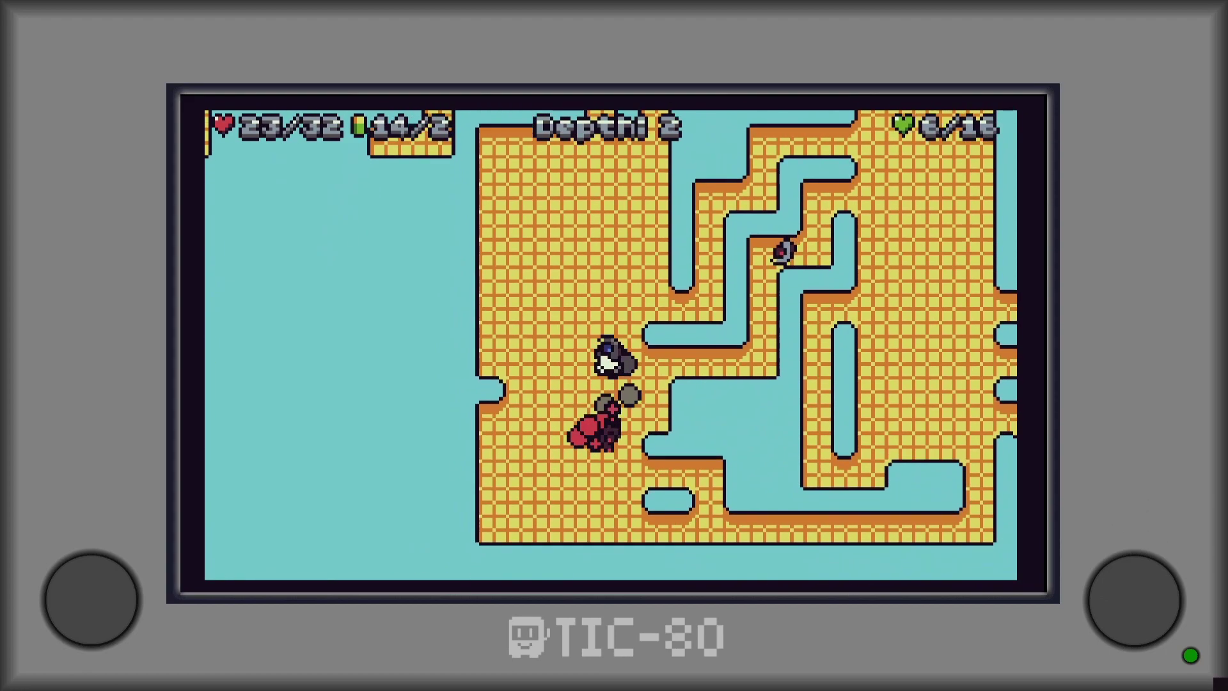
pyautogui.press('Down')
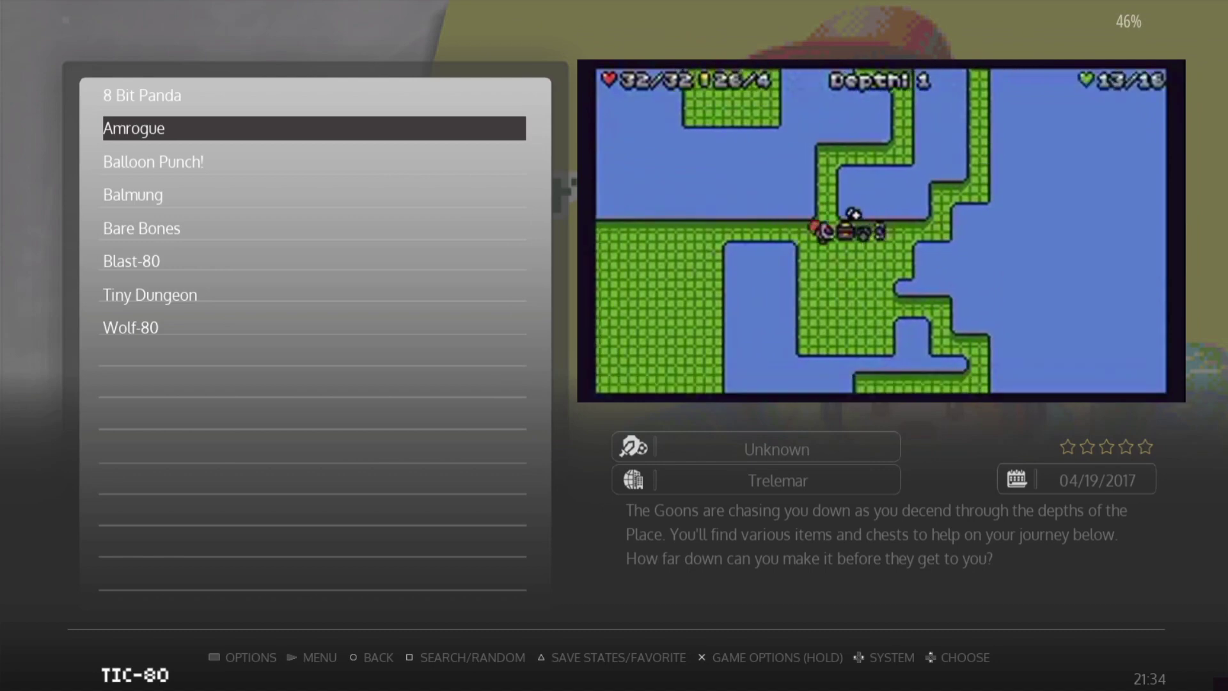
# Select Balloon Punch! in the TIC-80 game list and open the advanced system options.
pyautogui.press('Down')
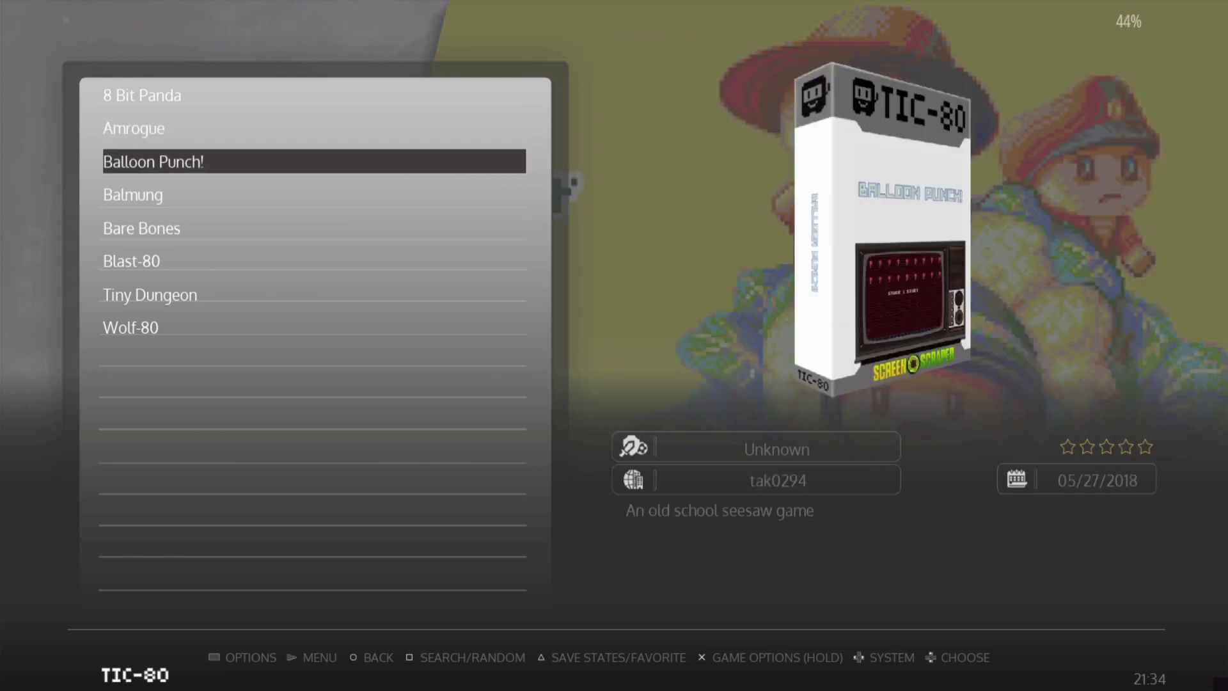
pyautogui.press('BackSpace')
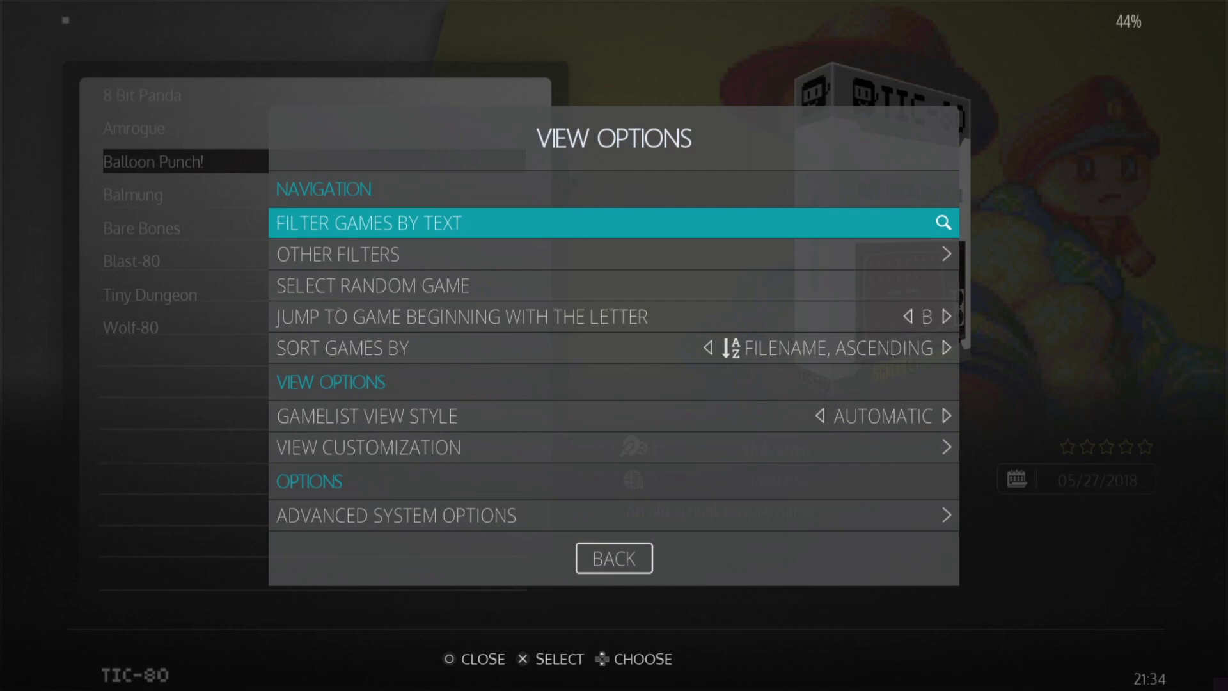
pyautogui.press('Up')
pyautogui.press('Up')
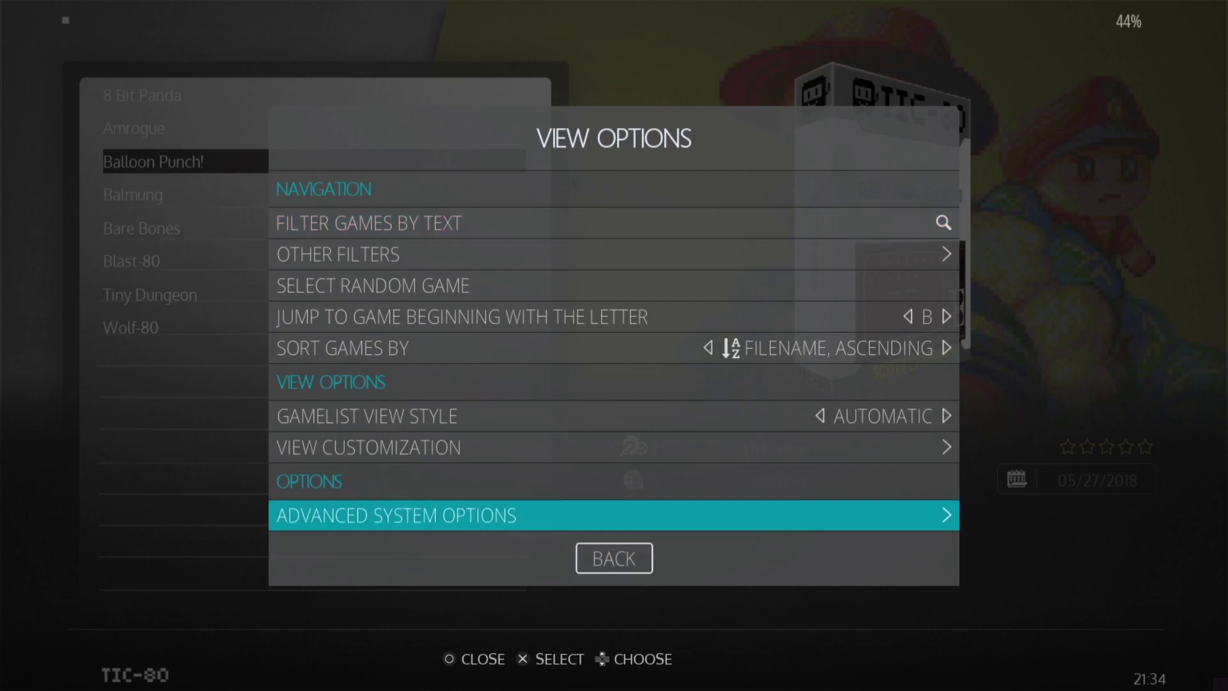
pyautogui.press('Return')
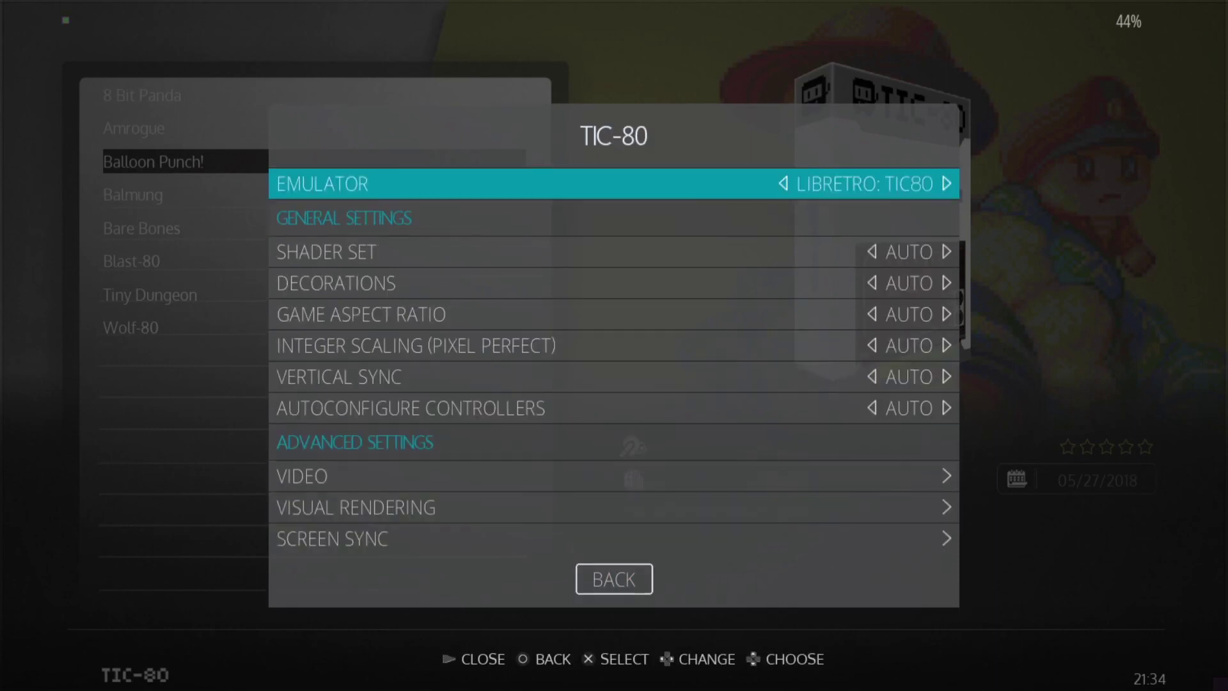
# Set the TIC-80 shader set to CURVATURE.
pyautogui.press('Down')
pyautogui.press('Return')
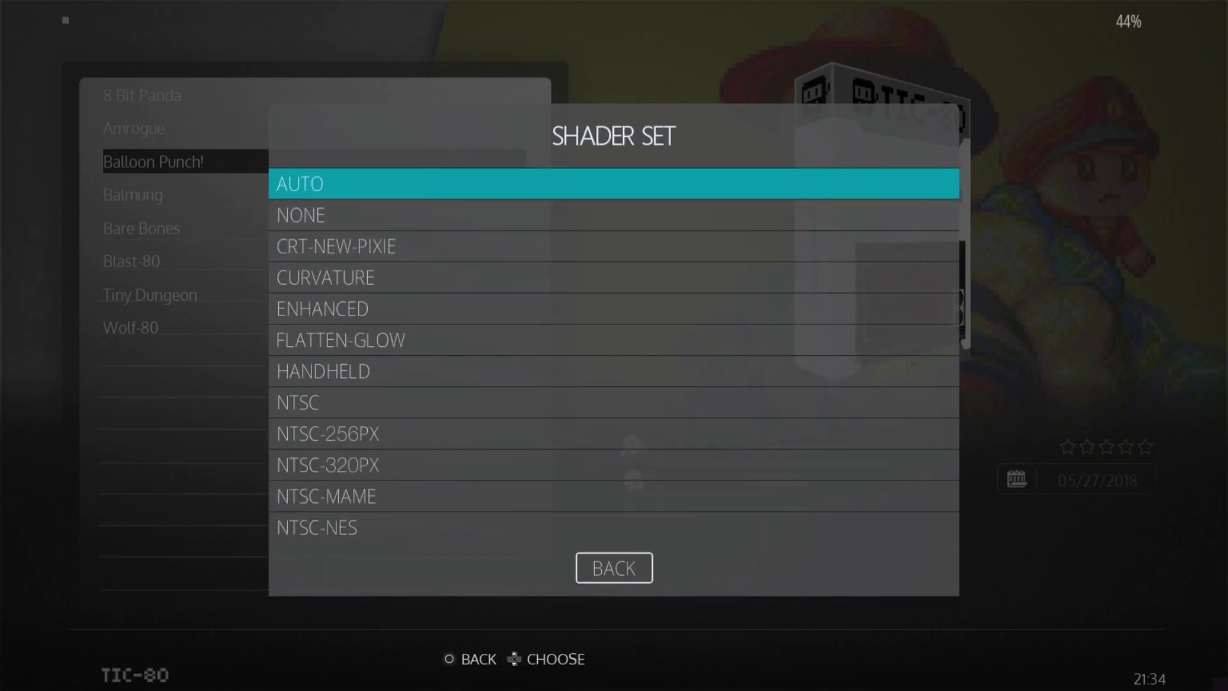
pyautogui.press('Down')
pyautogui.press('Down')
pyautogui.press('Down')
pyautogui.press('Down')
pyautogui.press('Up')
pyautogui.press('Return')
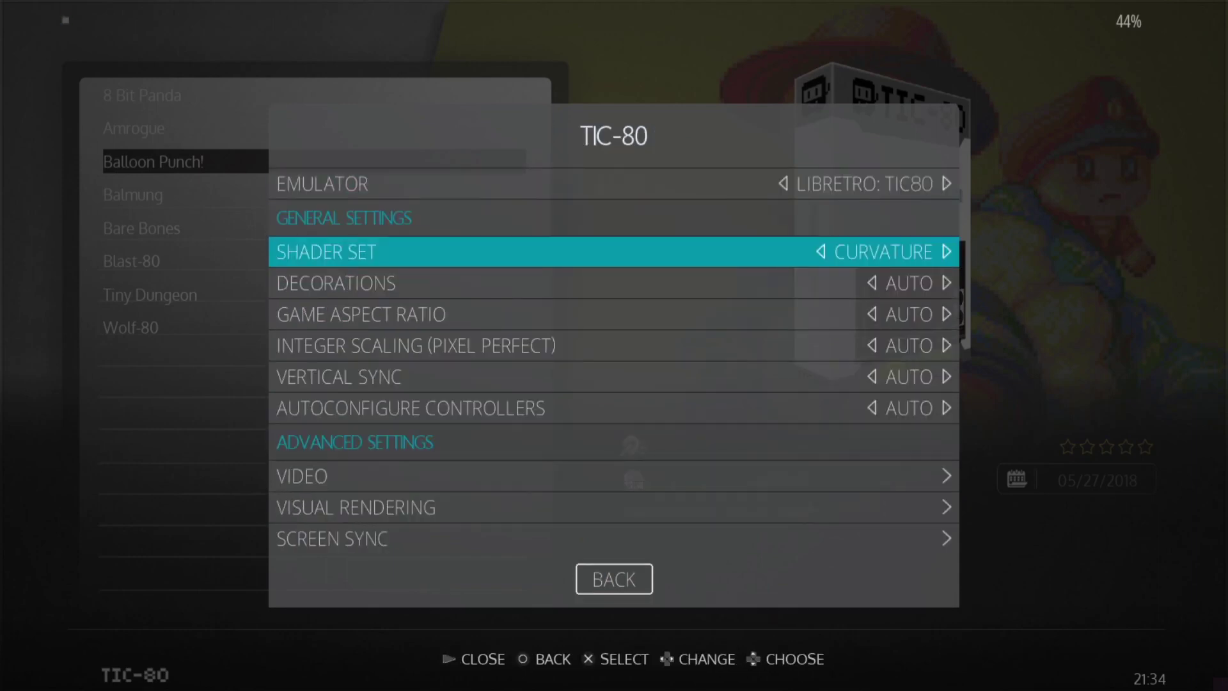
# Set the TIC-80 decorations to NONE after browsing the available bezels.
pyautogui.press('Down')
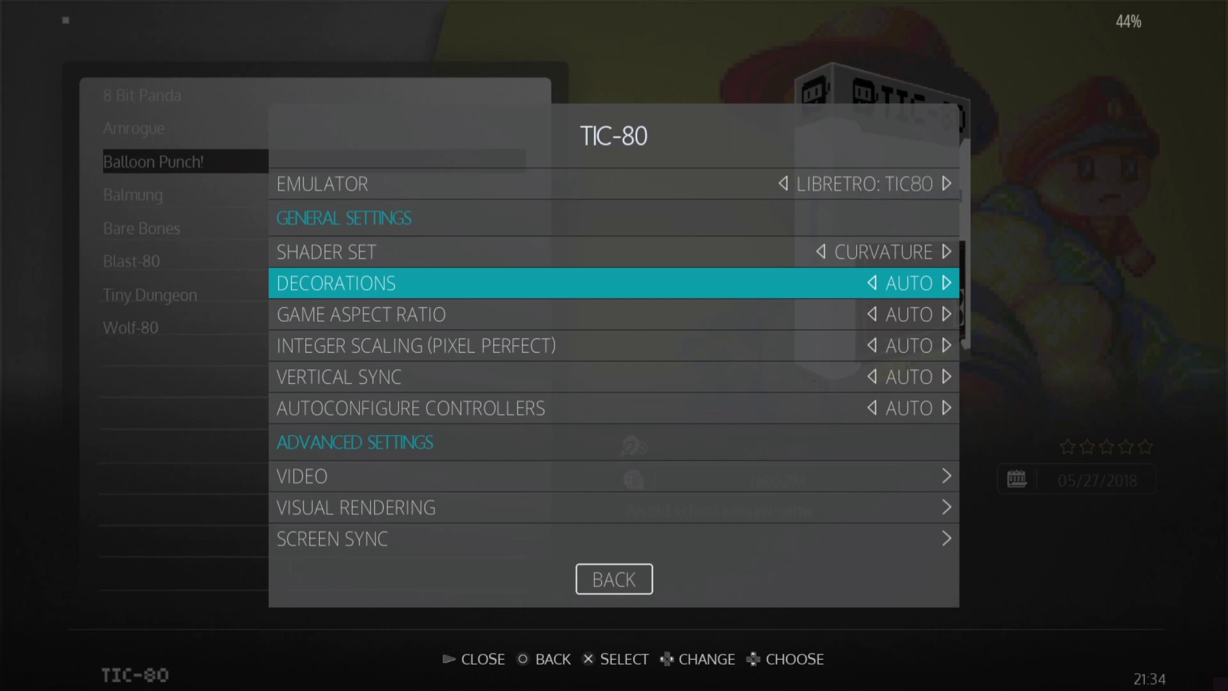
pyautogui.press('Return')
pyautogui.press('Up')
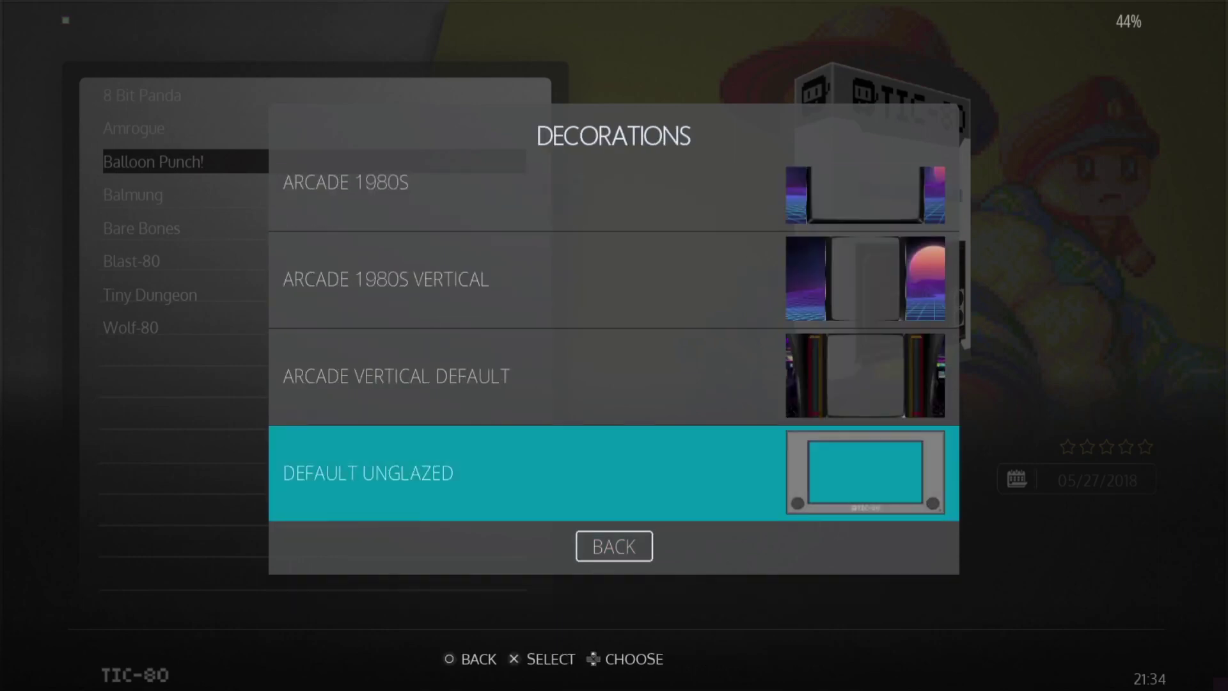
pyautogui.press('Down')
pyautogui.press('Down')
pyautogui.press('Down')
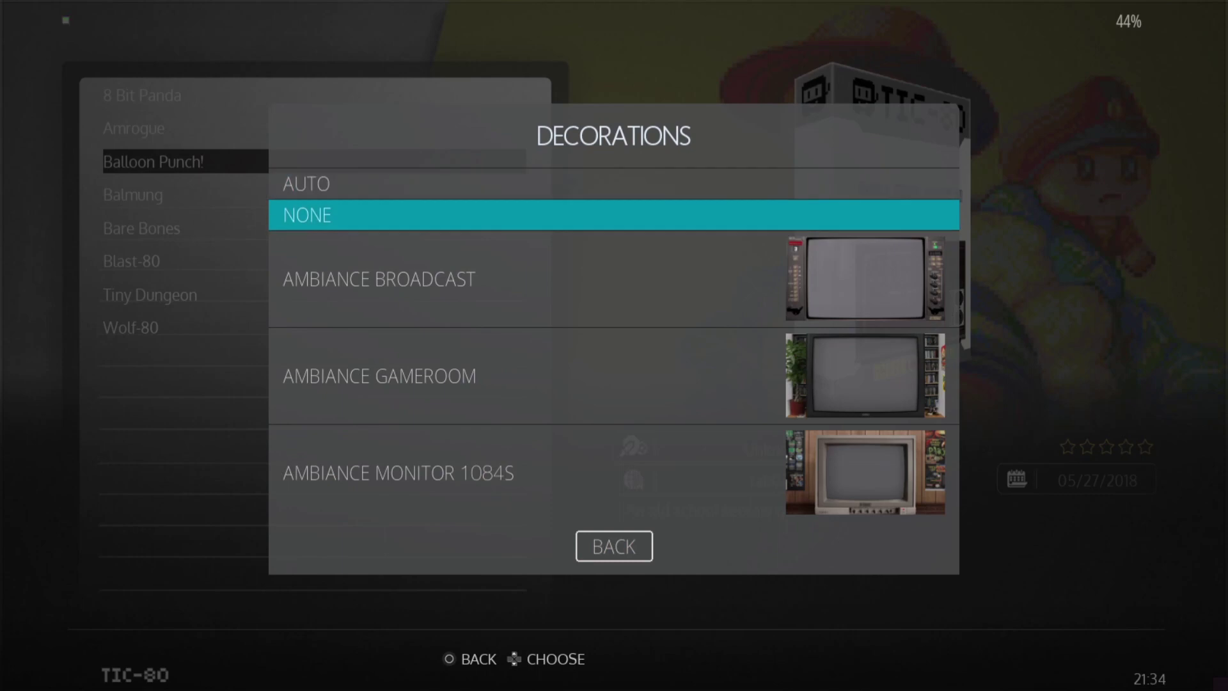
pyautogui.press('Return')
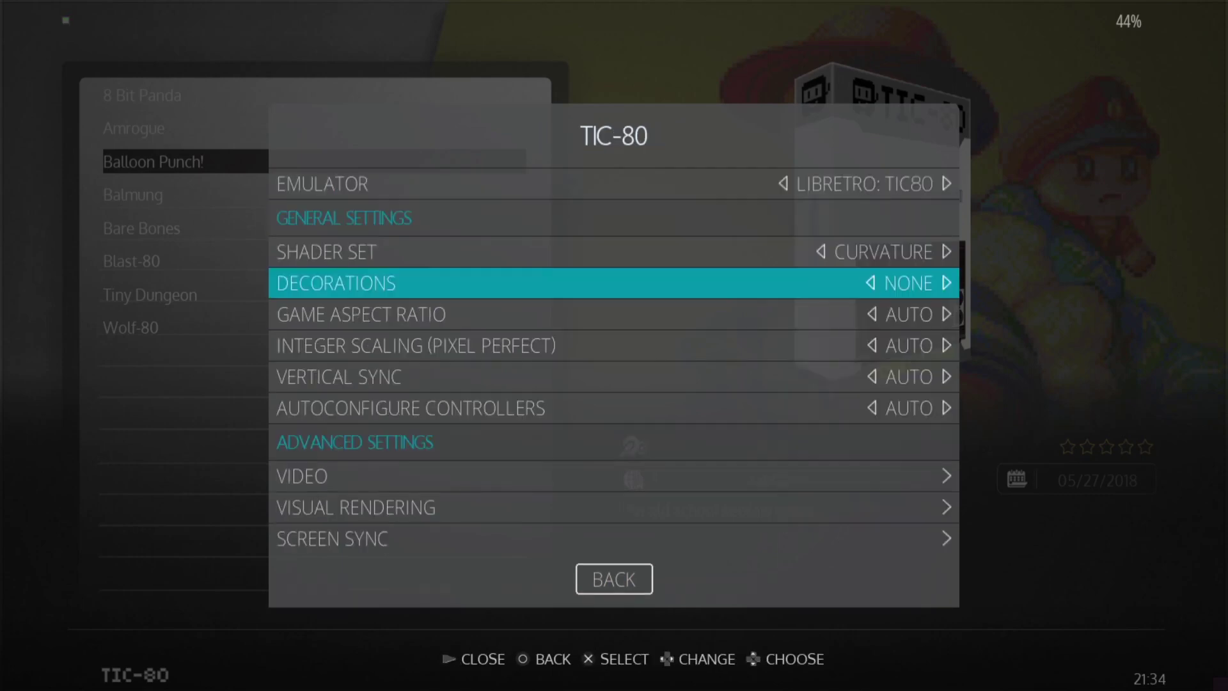
# Review the game aspect ratio choices for TIC-80 and return to the game list.
pyautogui.press('Down')
pyautogui.press('Return')
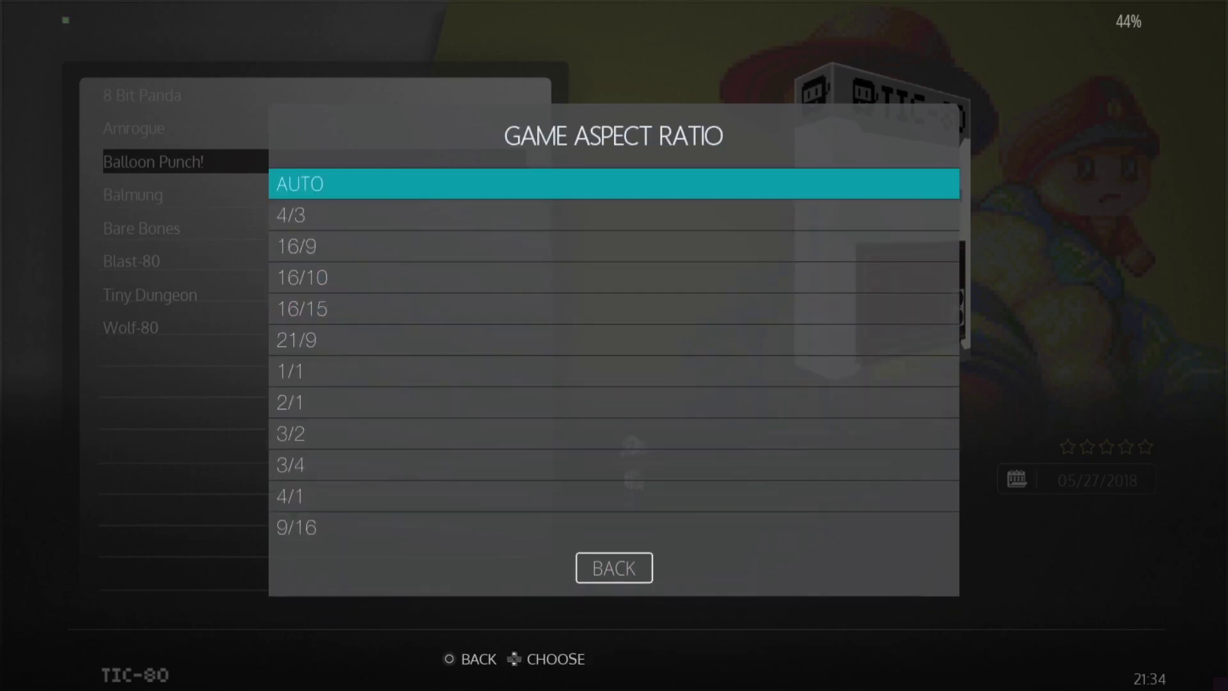
pyautogui.press('Escape')
pyautogui.press('Escape')
pyautogui.press('Escape')
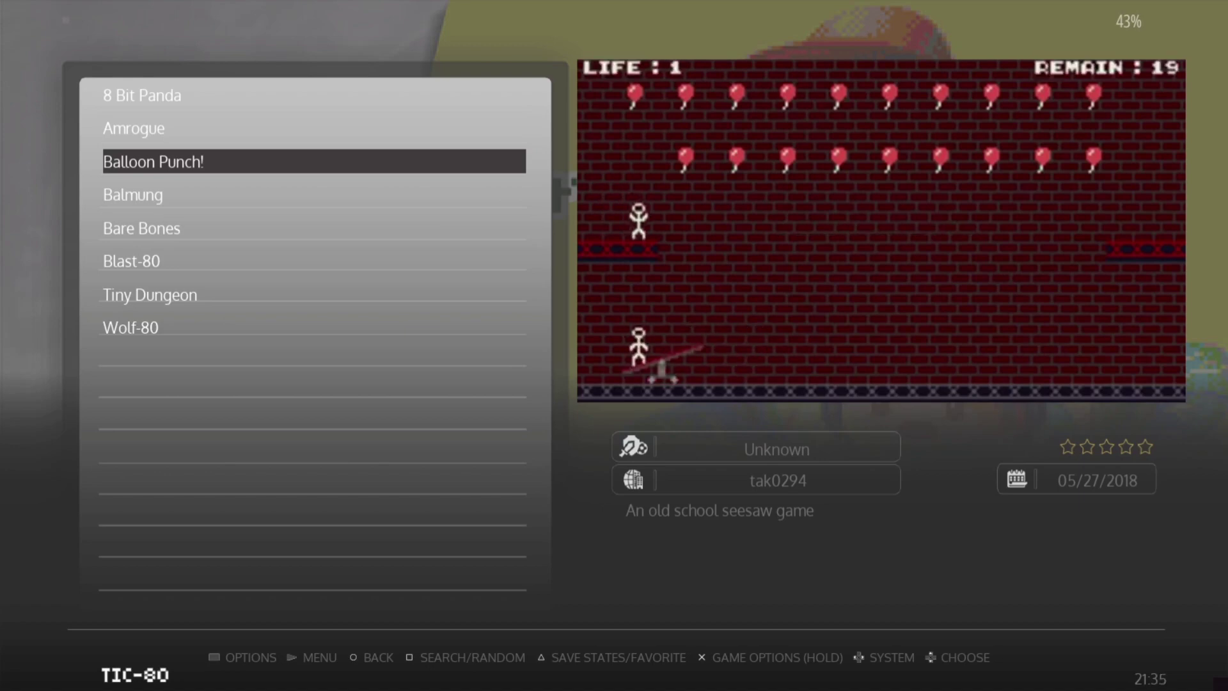
# Launch Balloon Punch!, start stage 1 and place the seesaw under the jumper falling from the left ledge.
pyautogui.press('Return')
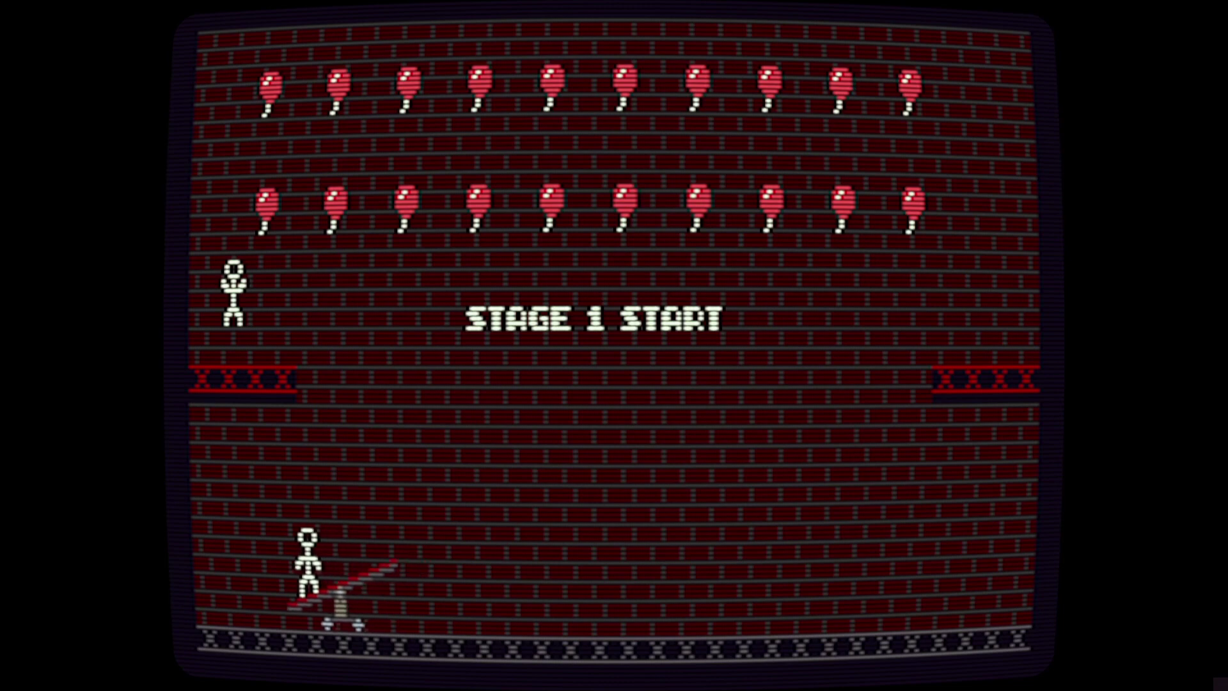
pyautogui.press('Right')
pyautogui.press('Left')
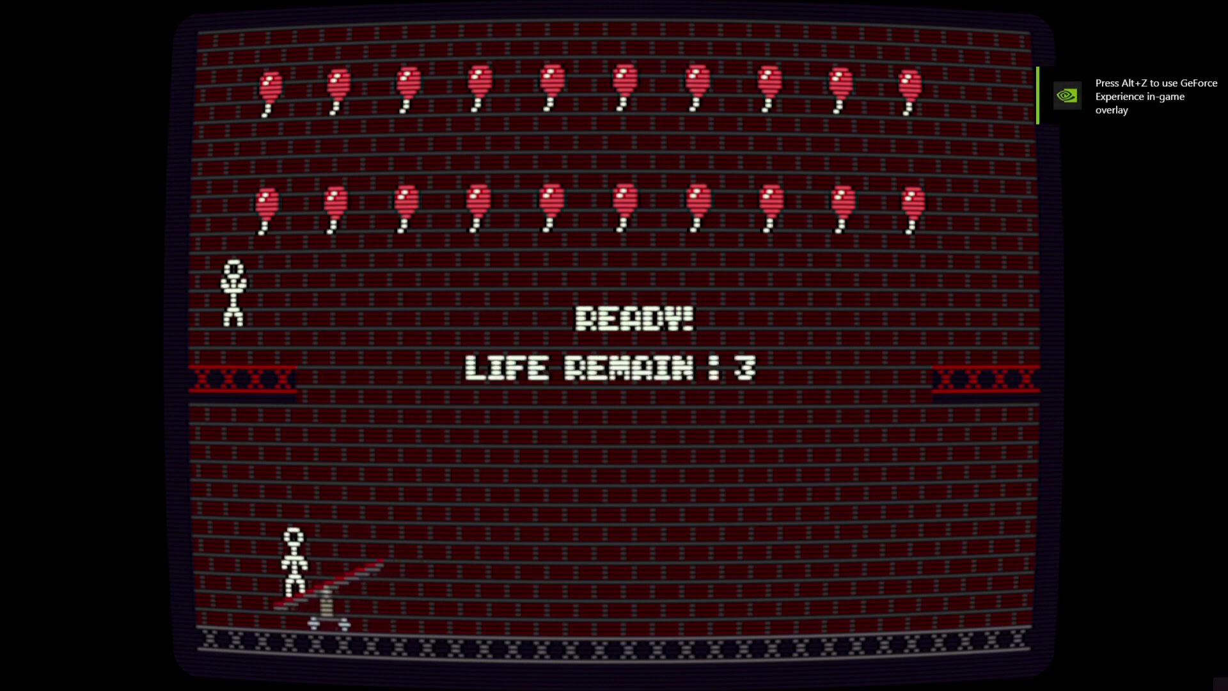
pyautogui.press('Left')
pyautogui.press('Right')
pyautogui.press('Left')
# Keep catching the jumper with the seesaw and pop the first balloons at the left end of both rows.
pyautogui.press('Left')
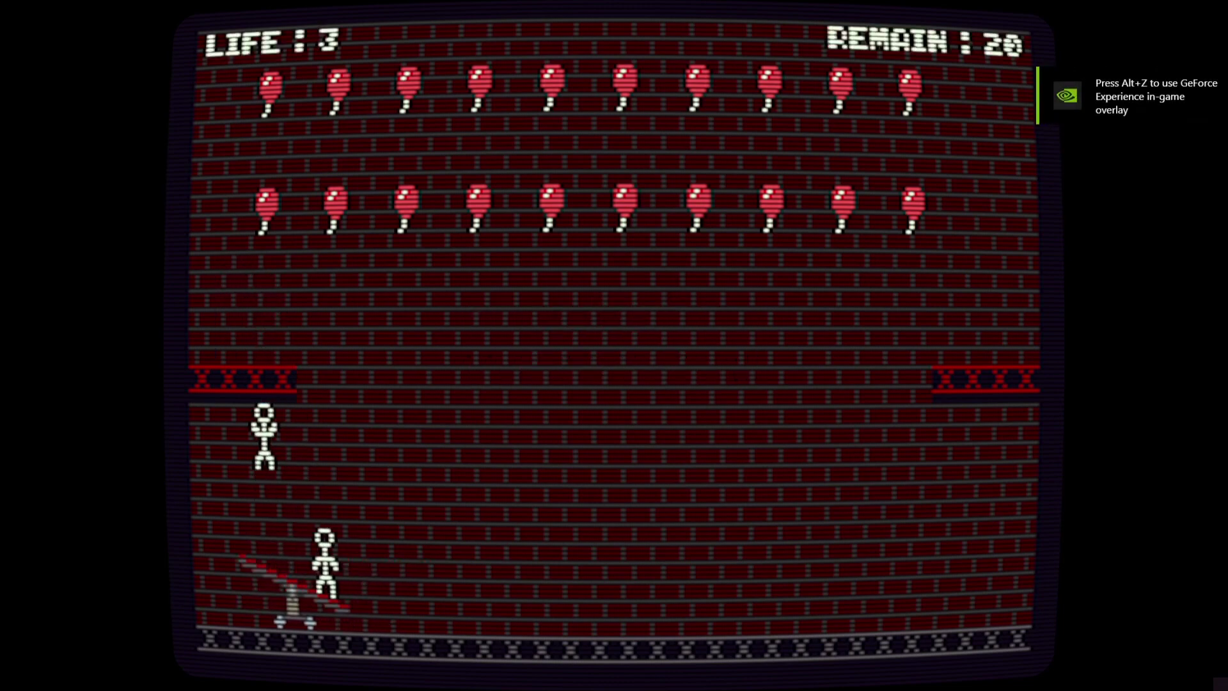
pyautogui.press('Right')
pyautogui.press('Right')
pyautogui.press('Right')
pyautogui.press('Left')
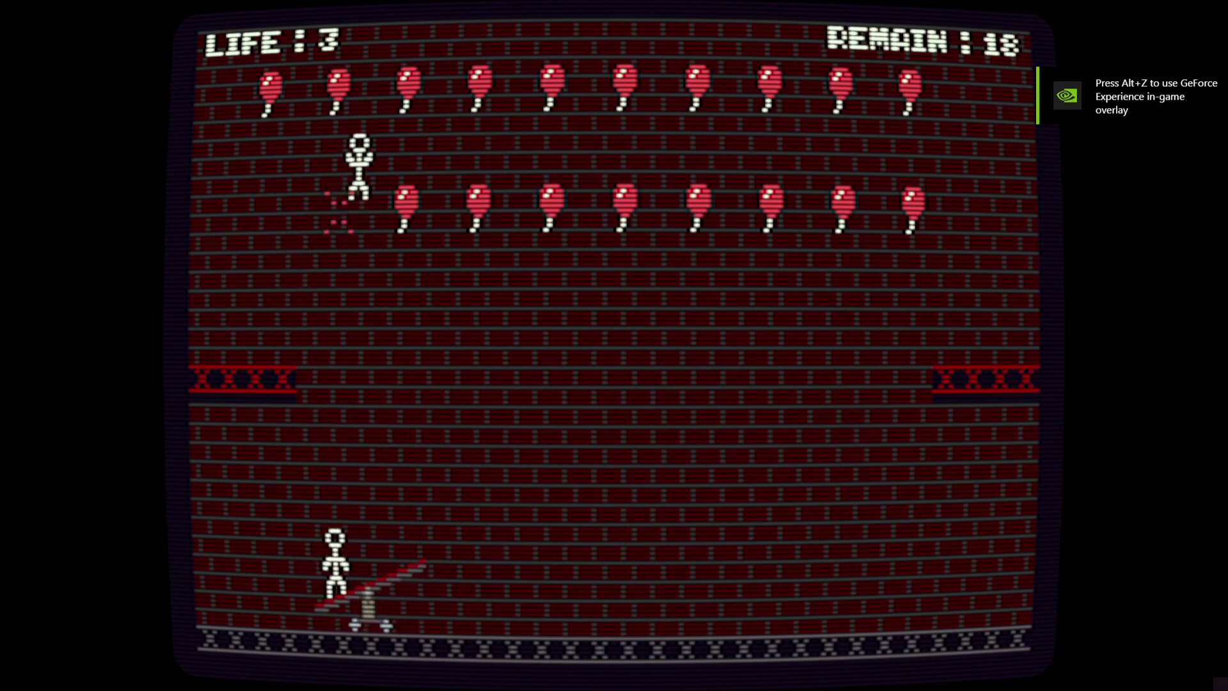
pyautogui.press('Left')
pyautogui.press('Right')
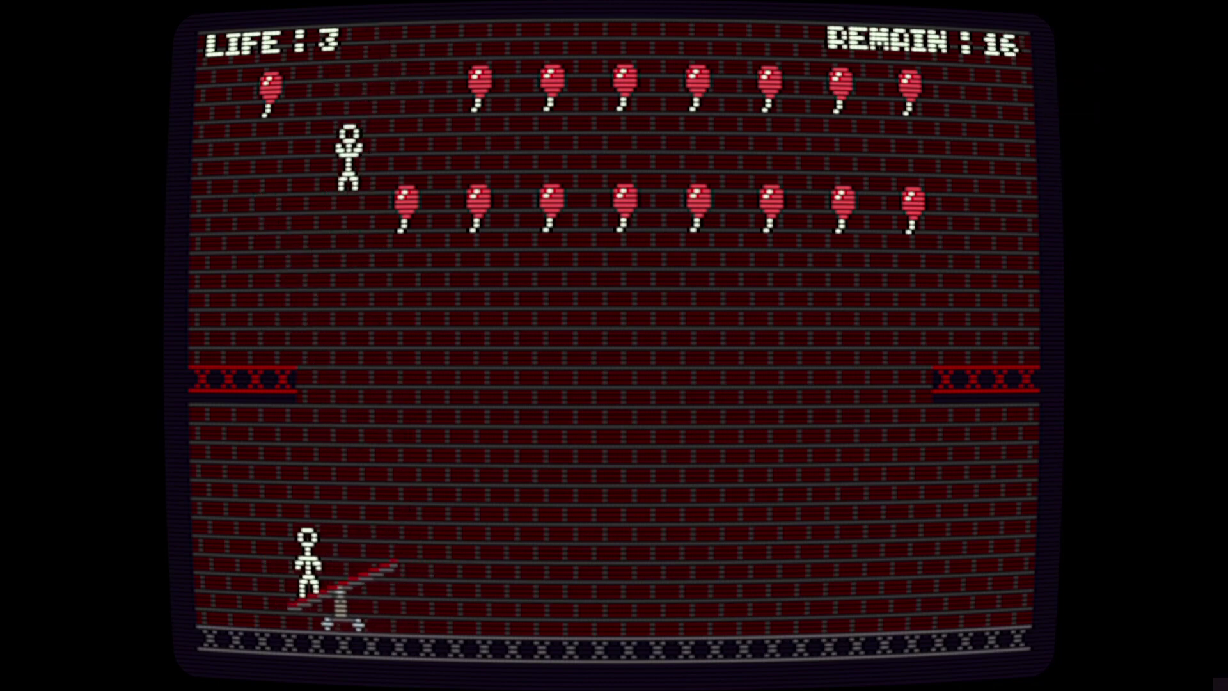
pyautogui.press('Left')
pyautogui.press('Right')
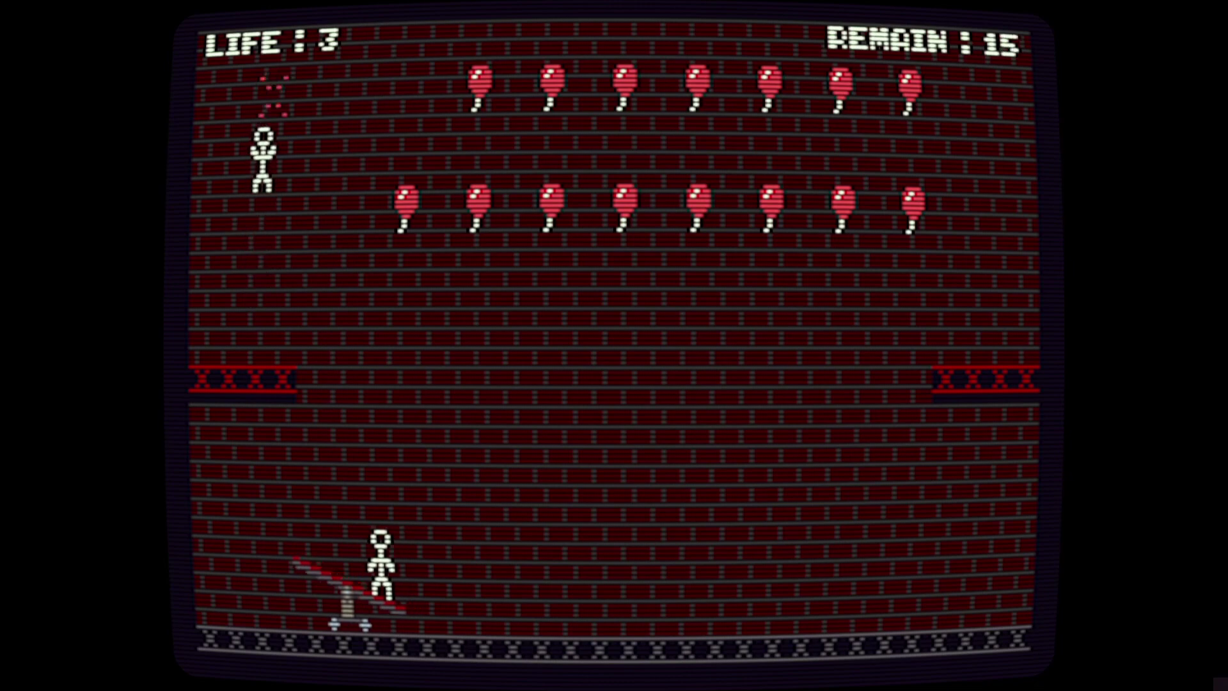
# Keep the jumper bouncing on the seesaw near the left wall by following each fall.
pyautogui.press('Left')
pyautogui.press('Right')
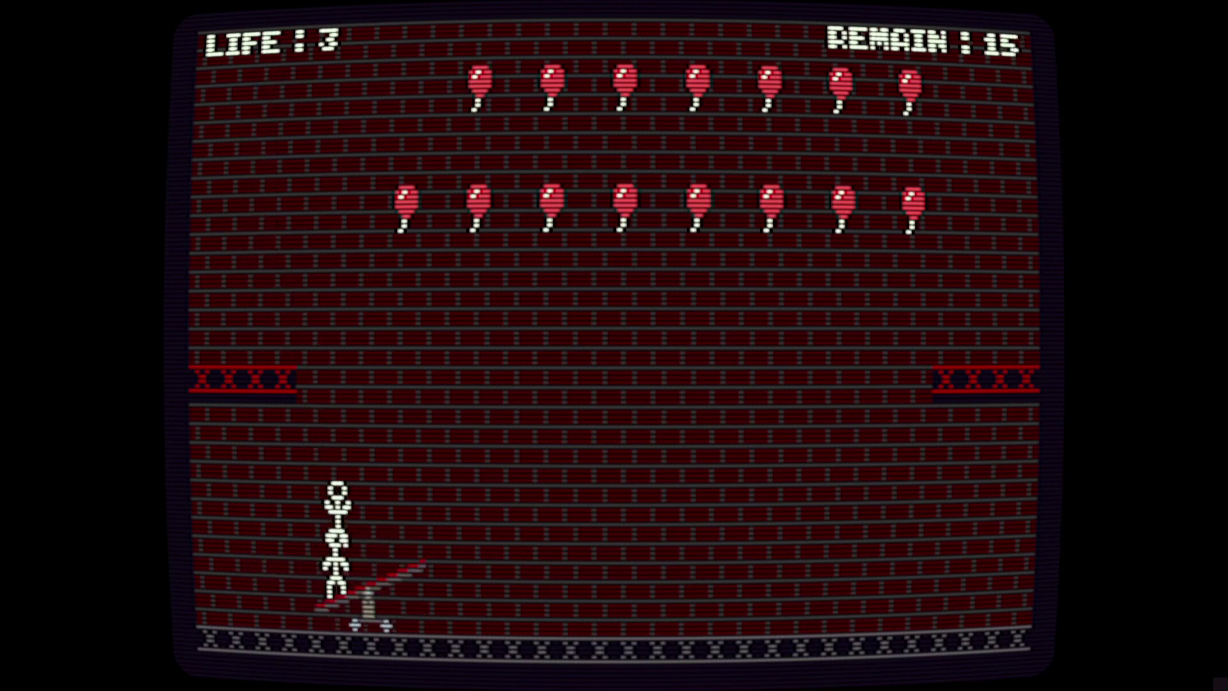
pyautogui.press('Left')
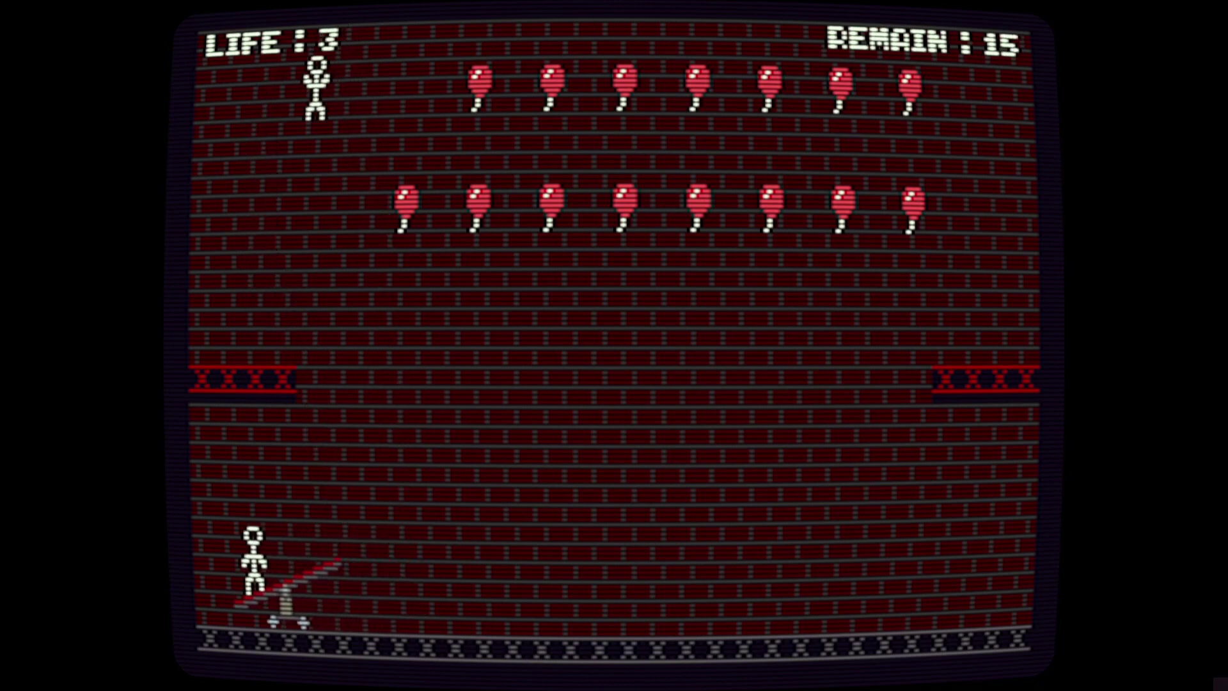
pyautogui.press('Left')
pyautogui.press('Right')
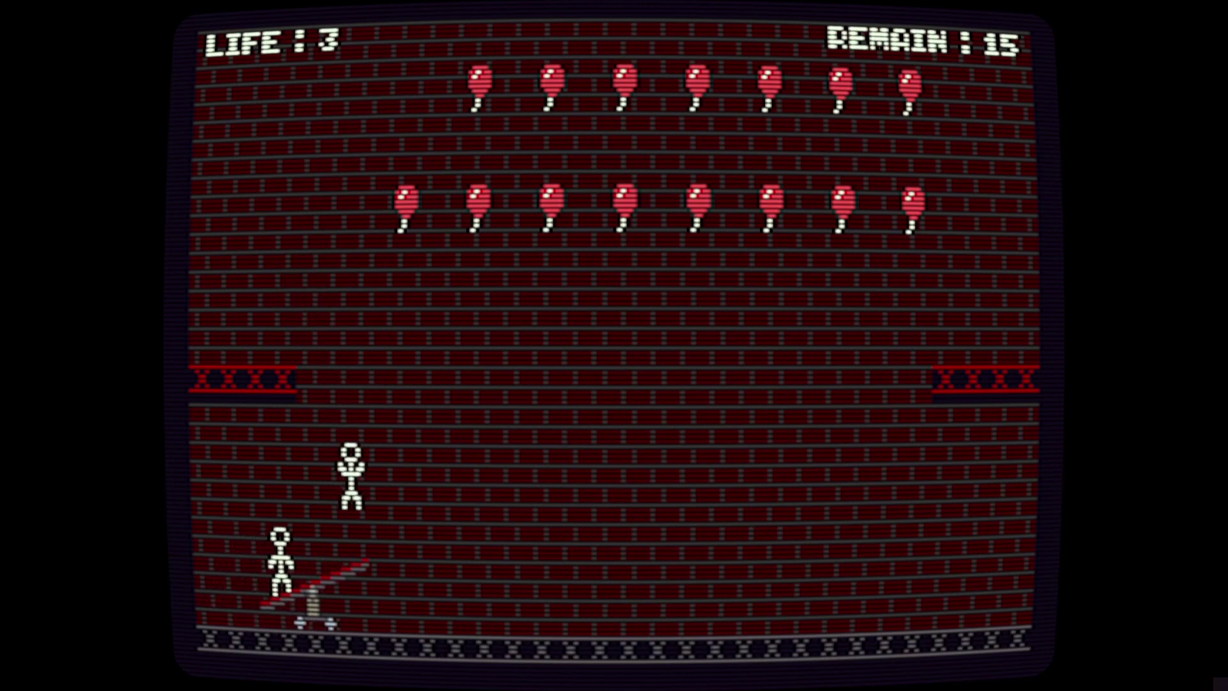
pyautogui.press('Left')
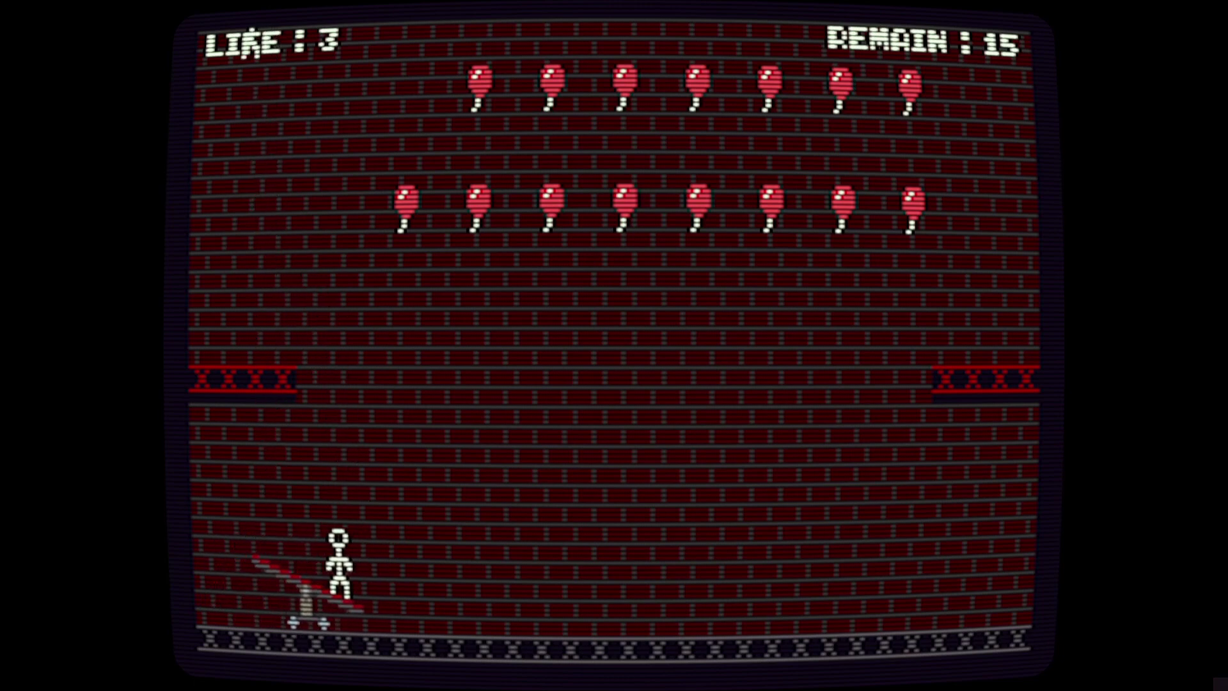
pyautogui.press('Right')
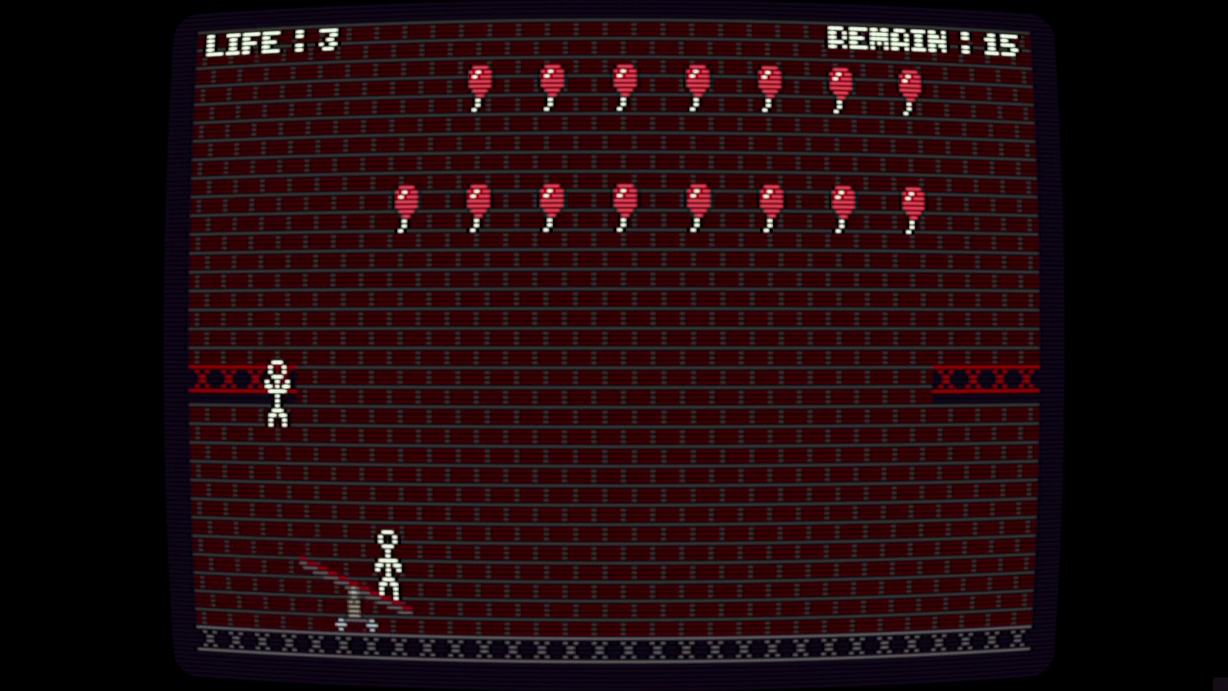
# Move the seesaw toward the centre and bounce the jumper into the next leftmost balloons of both rows.
pyautogui.press('space')
pyautogui.press('Right')
pyautogui.press('space')
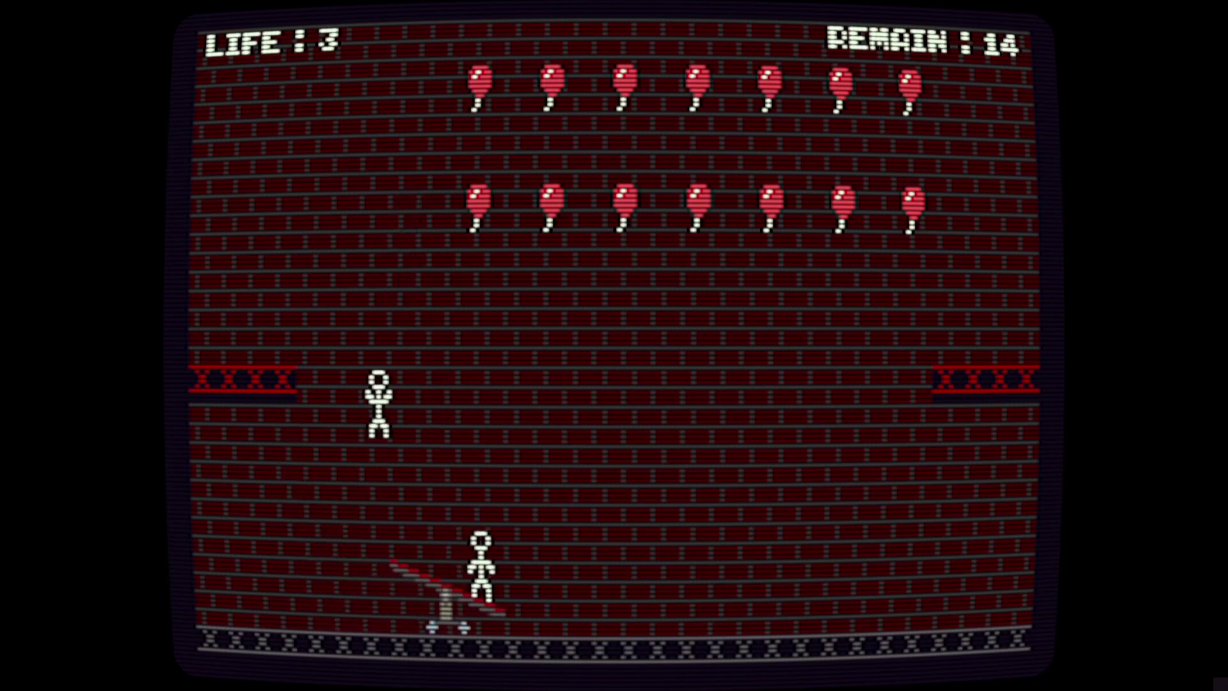
pyautogui.press('Left')
pyautogui.press('Right')
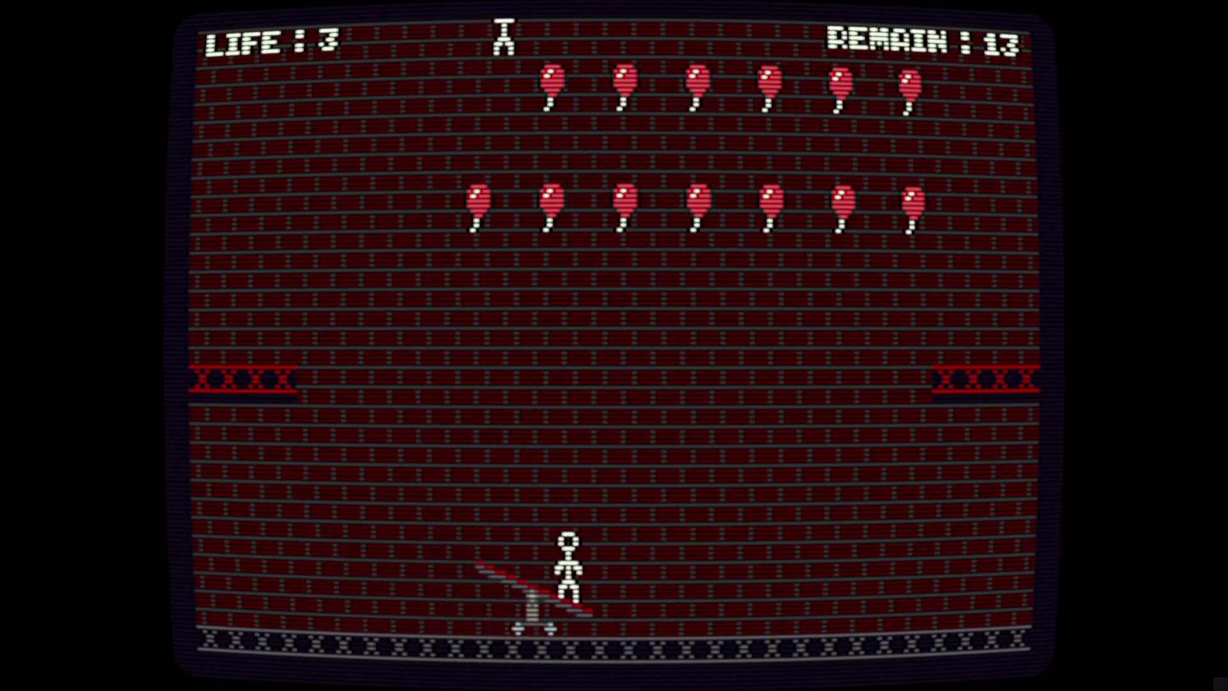
pyautogui.press('Left')
# Catch the jumper across the empty left half and work the seesaw back toward the remaining balloons.
pyautogui.press('Left')
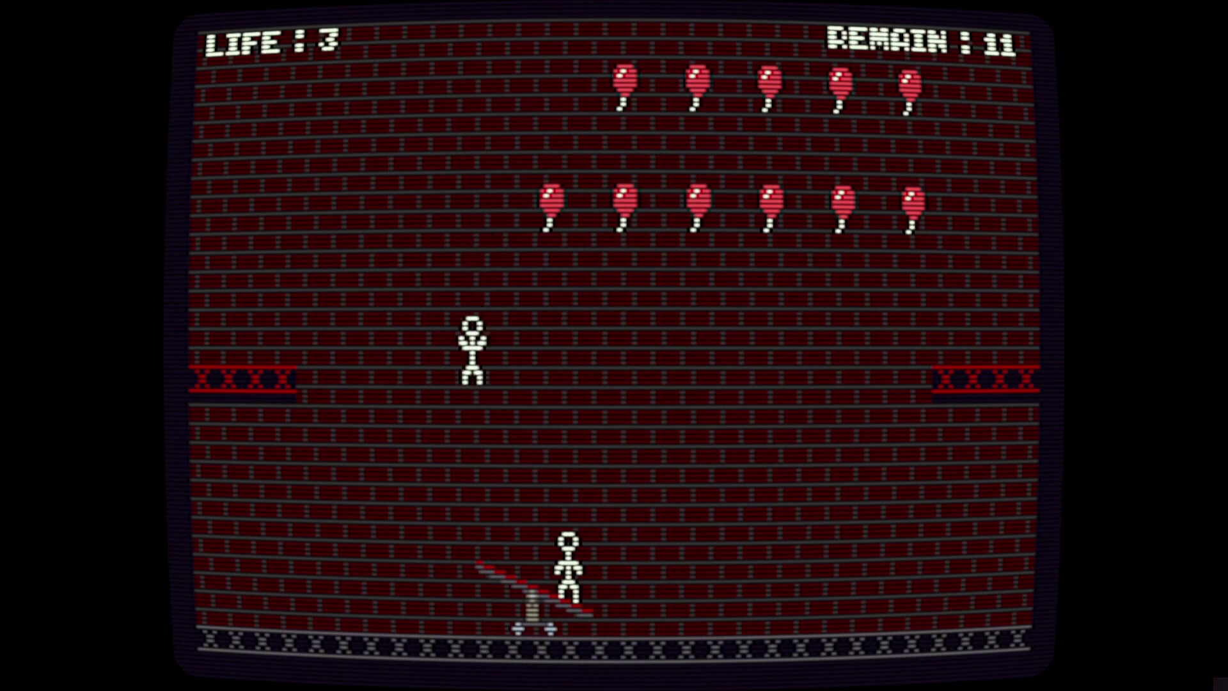
pyautogui.press('Left')
pyautogui.press('Right')
pyautogui.press('Left')
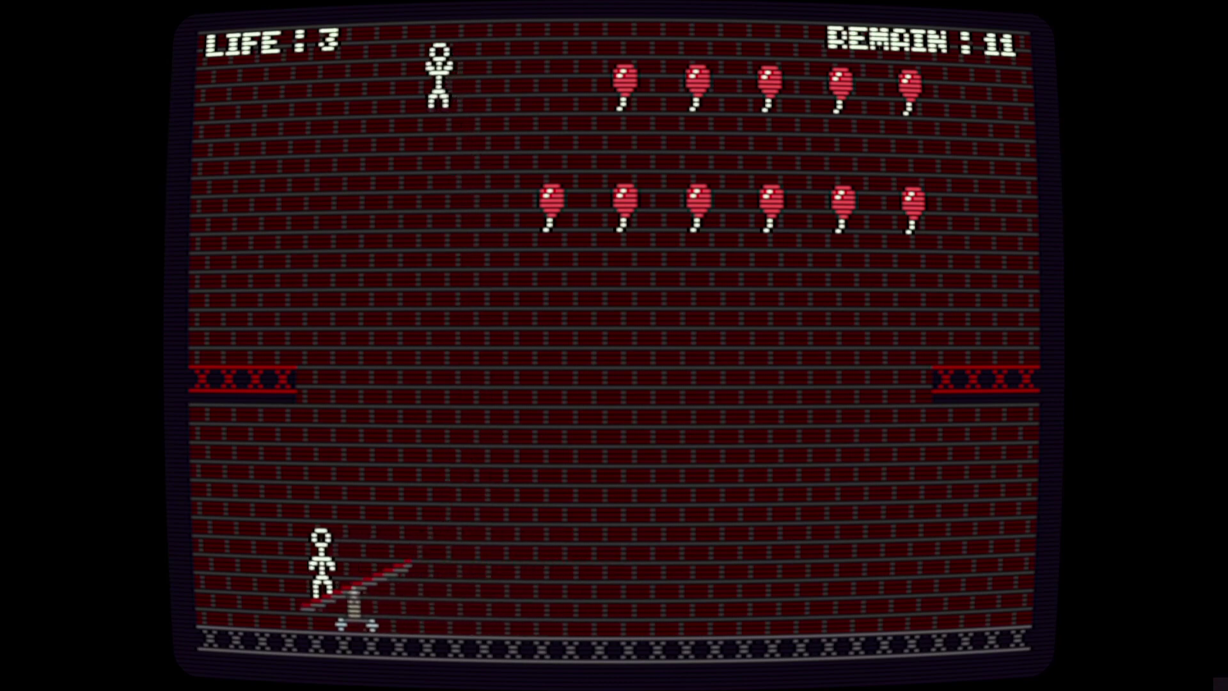
pyautogui.press('Left')
pyautogui.press('Right')
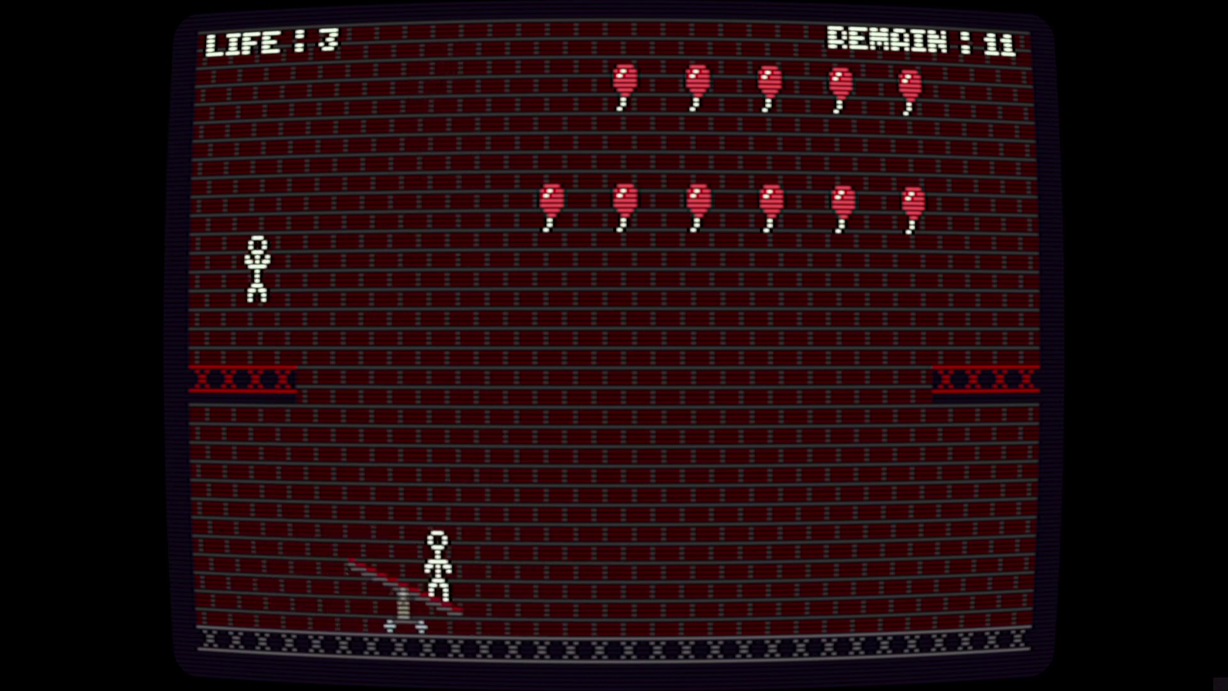
pyautogui.press('Left')
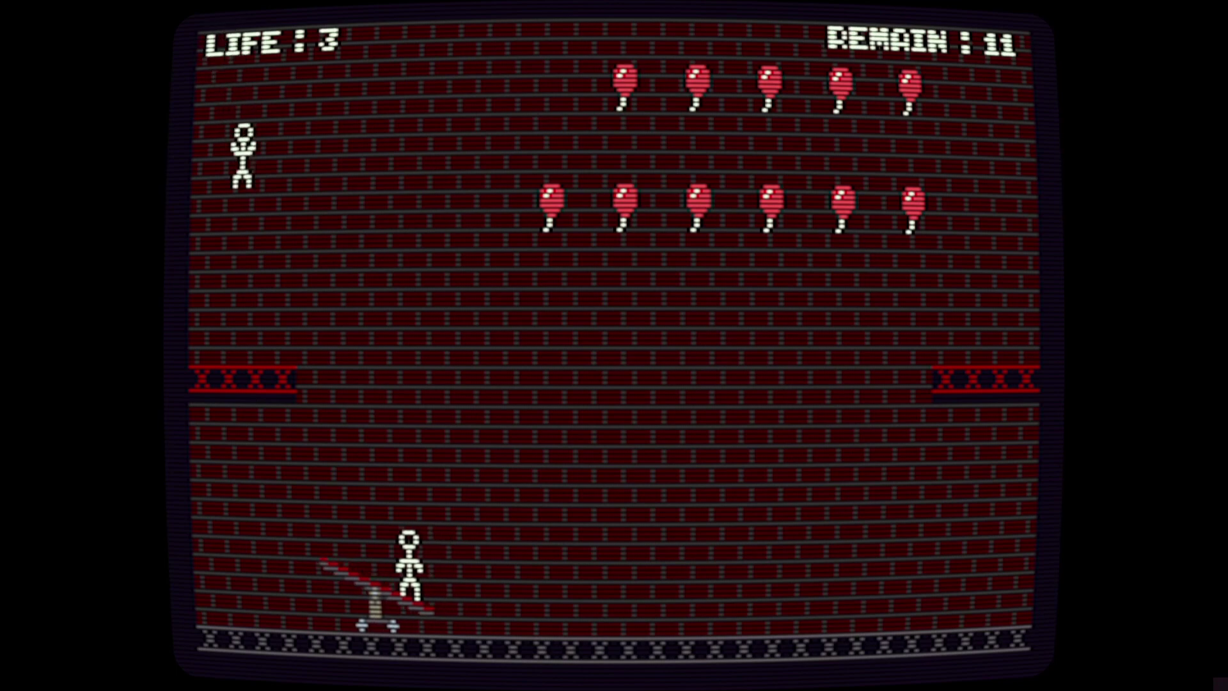
pyautogui.press('Right')
pyautogui.press('Right')
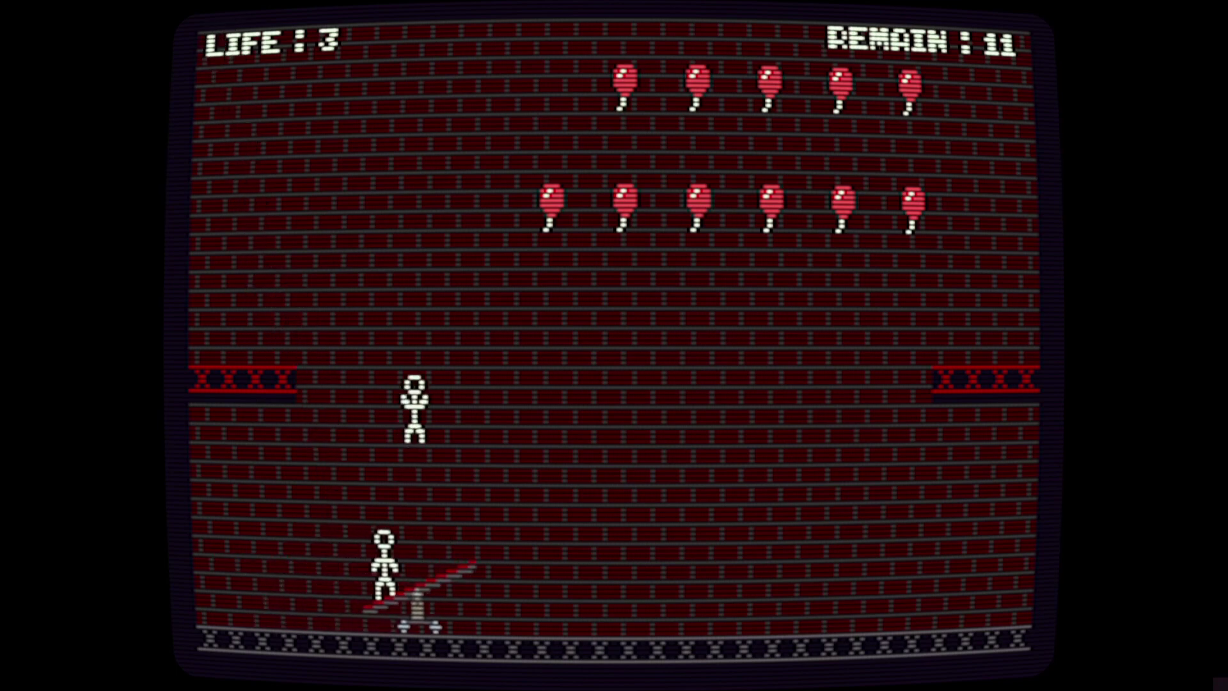
pyautogui.press('Left')
pyautogui.press('Left')
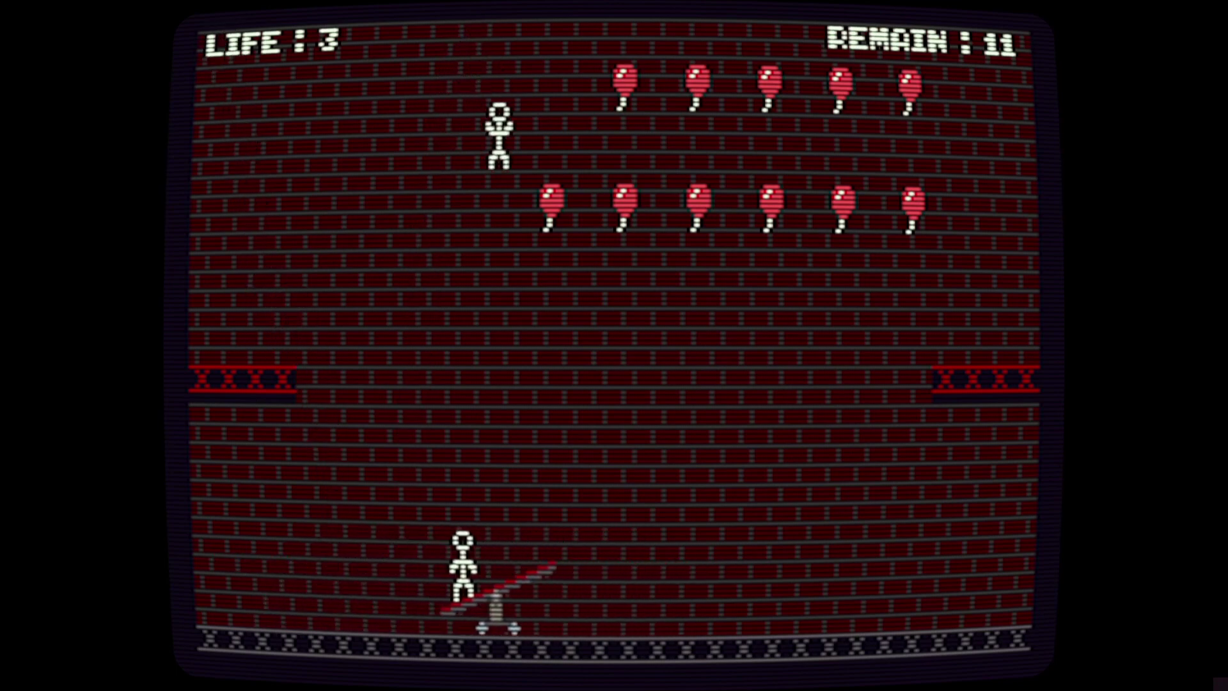
# Follow the jumper to the right with the seesaw, pop more balloons, and quit back to the game list.
pyautogui.press('Right')
pyautogui.press('Right')
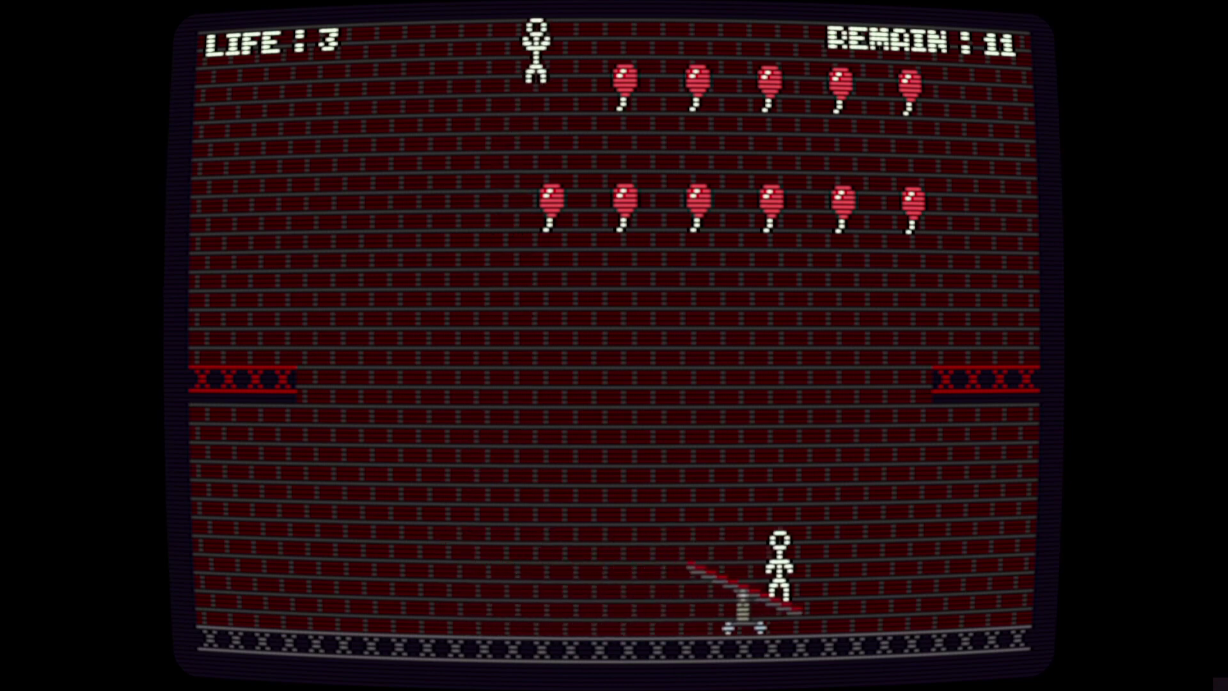
pyautogui.press('Left')
pyautogui.press('Left')
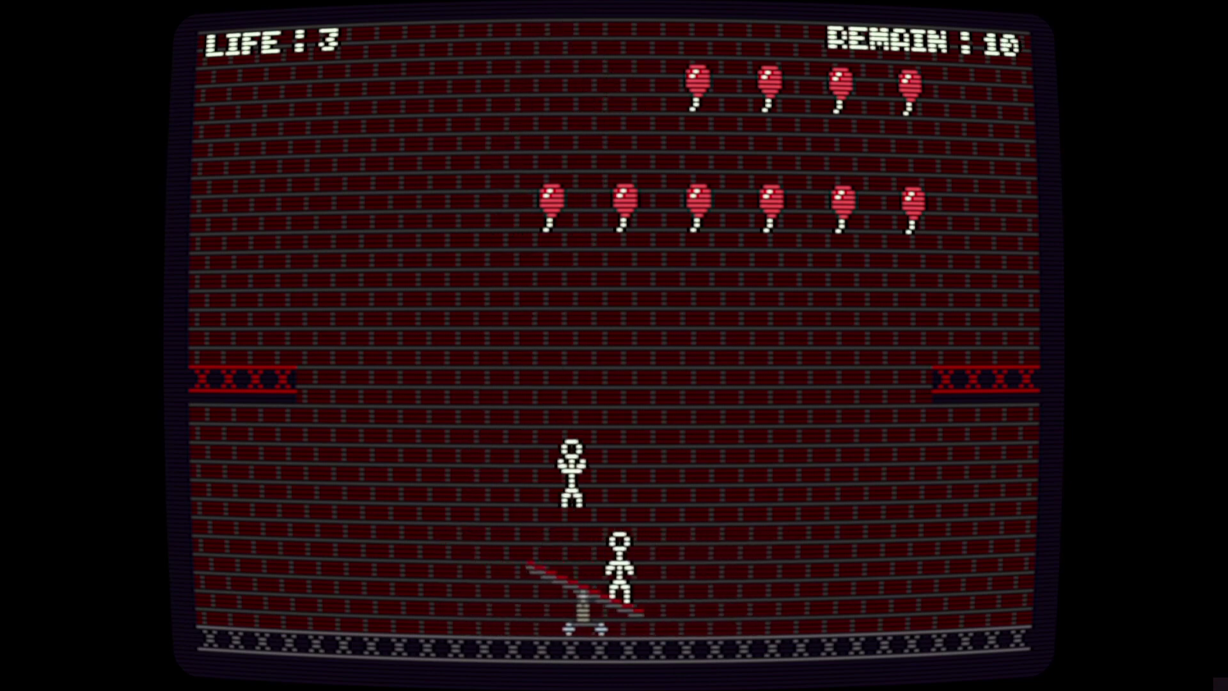
pyautogui.press('Right')
pyautogui.press('Left')
pyautogui.press('Right')
pyautogui.press('Right')
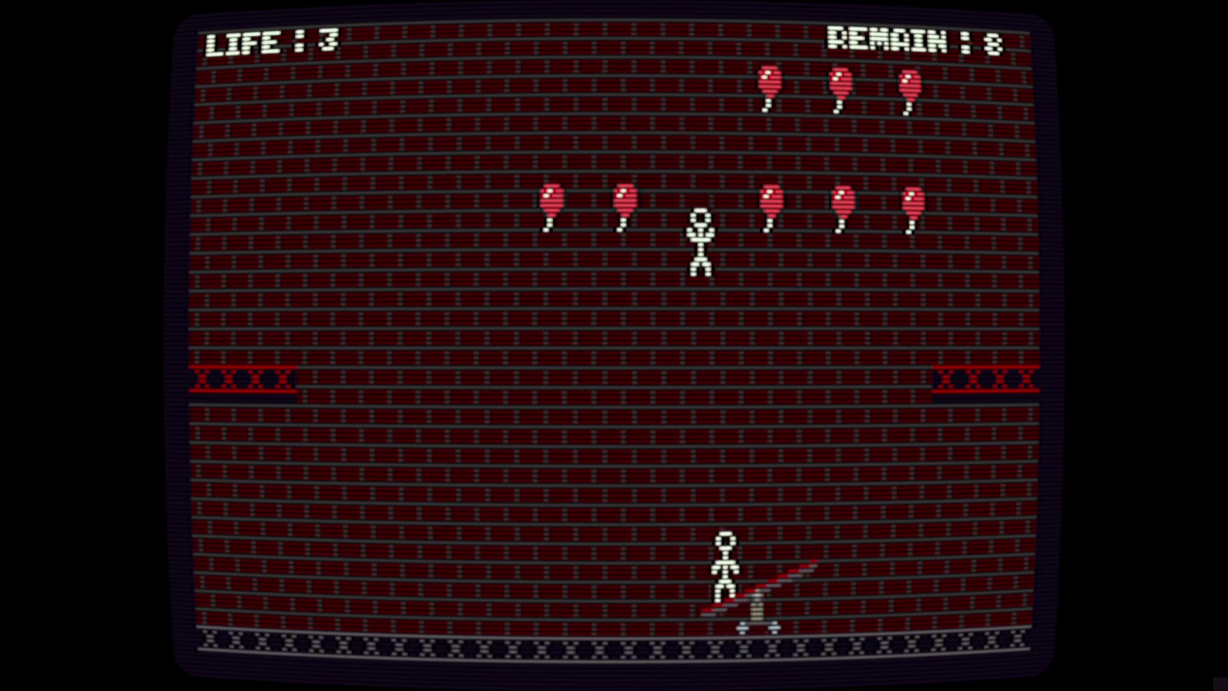
pyautogui.press('Left')
pyautogui.press('Right')
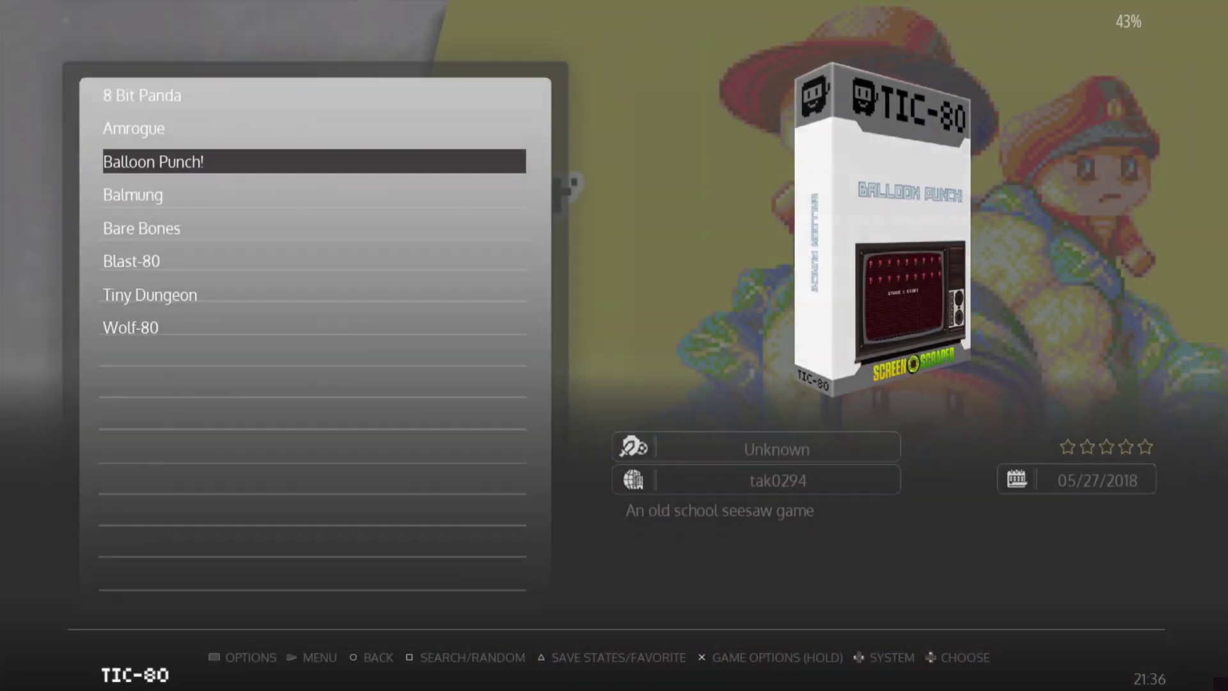
# Browse the TIC-80 game list around Balloon Punch! and Bare Bones, and launch Balmung.
pyautogui.press('Down')
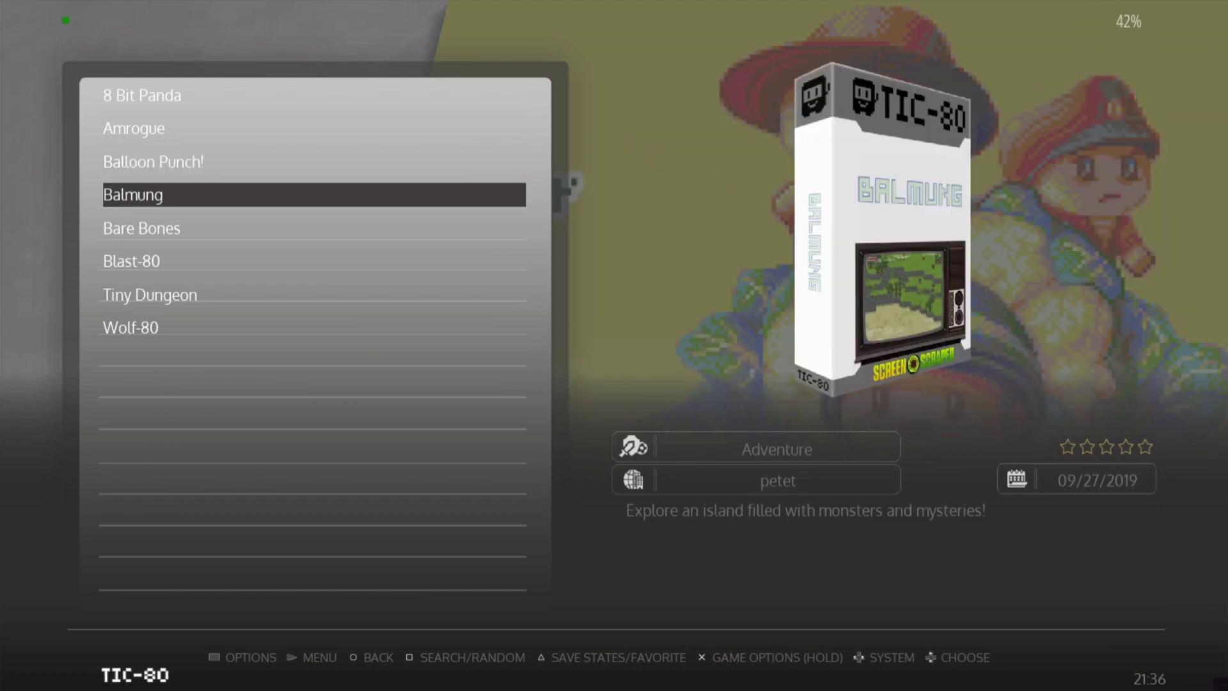
pyautogui.press('Up')
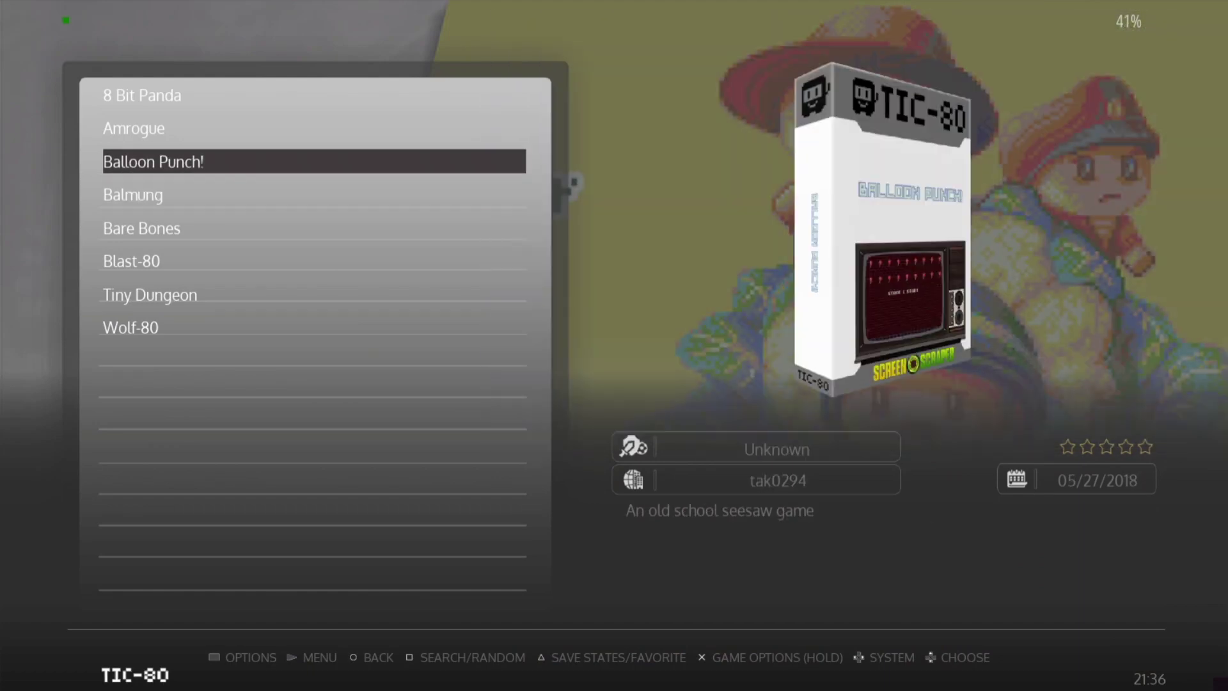
pyautogui.press('Down')
pyautogui.press('Down')
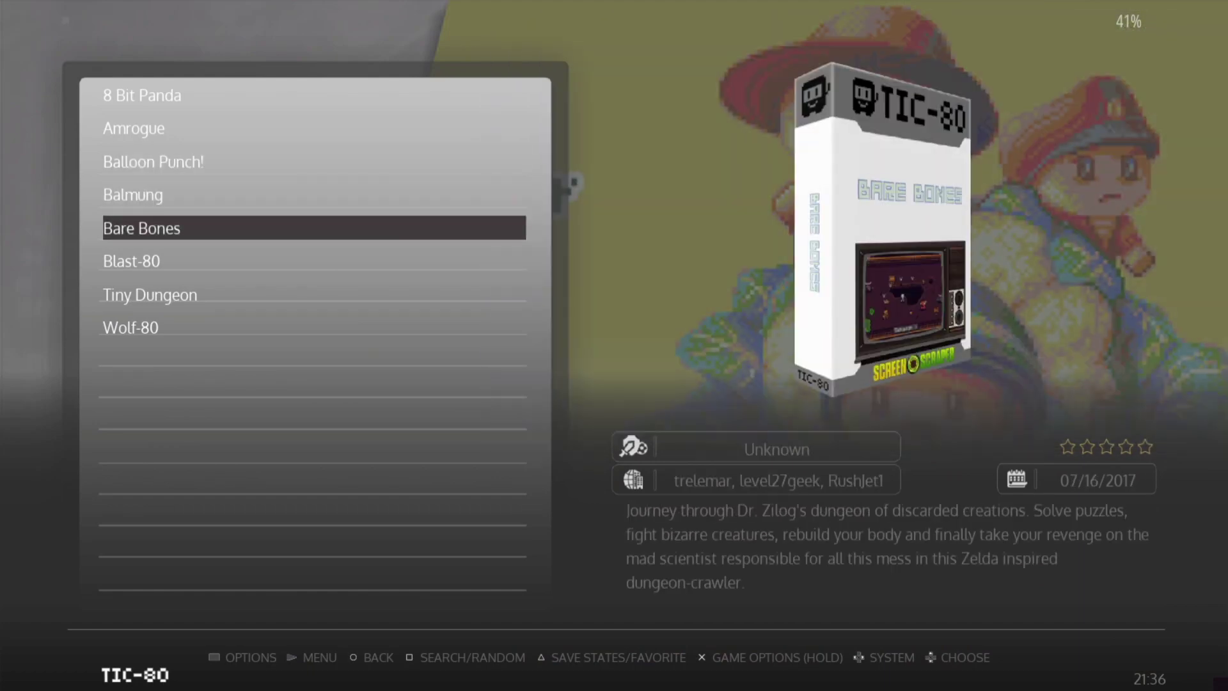
pyautogui.press('Up')
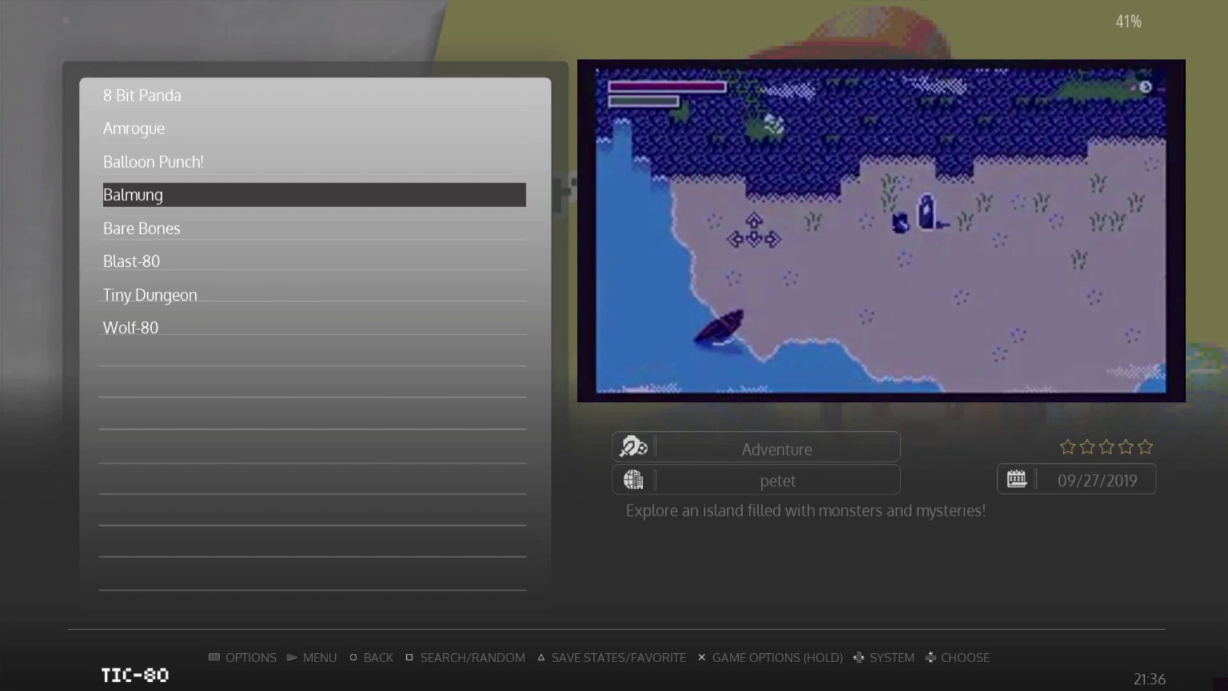
pyautogui.press('Return')
pyautogui.press('Return')
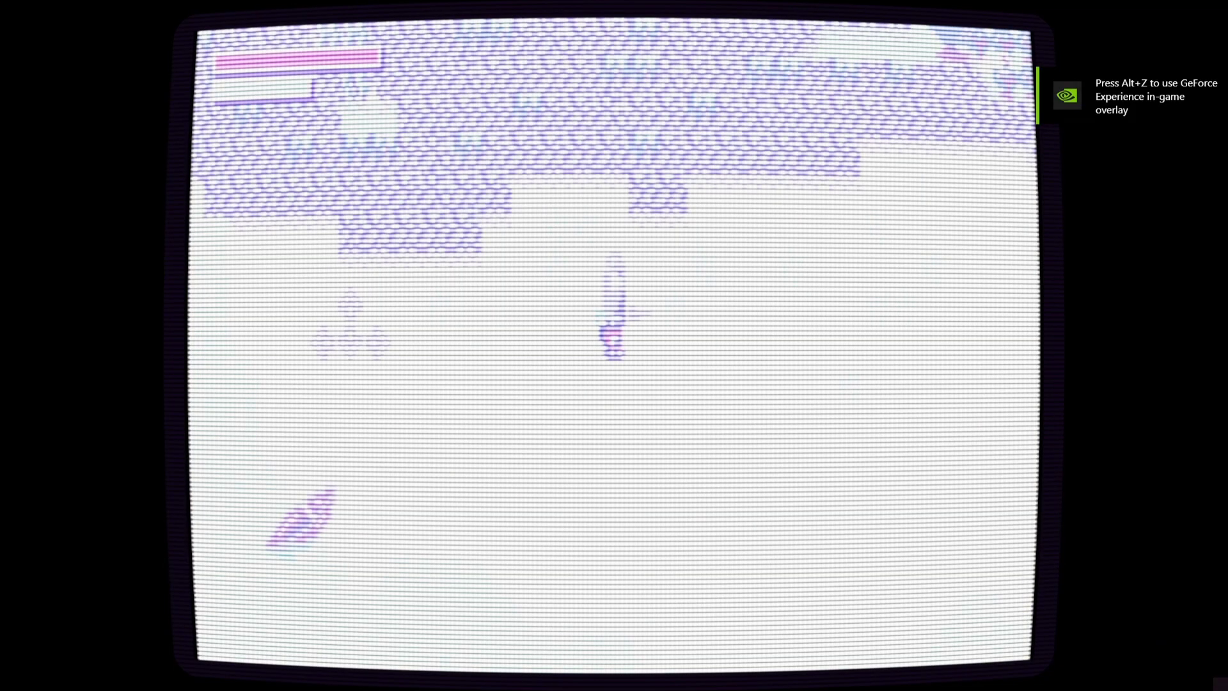
# Swing the hero's sword beside the standing stone and walk west along the beach to the arrow markings.
pyautogui.press('Left')
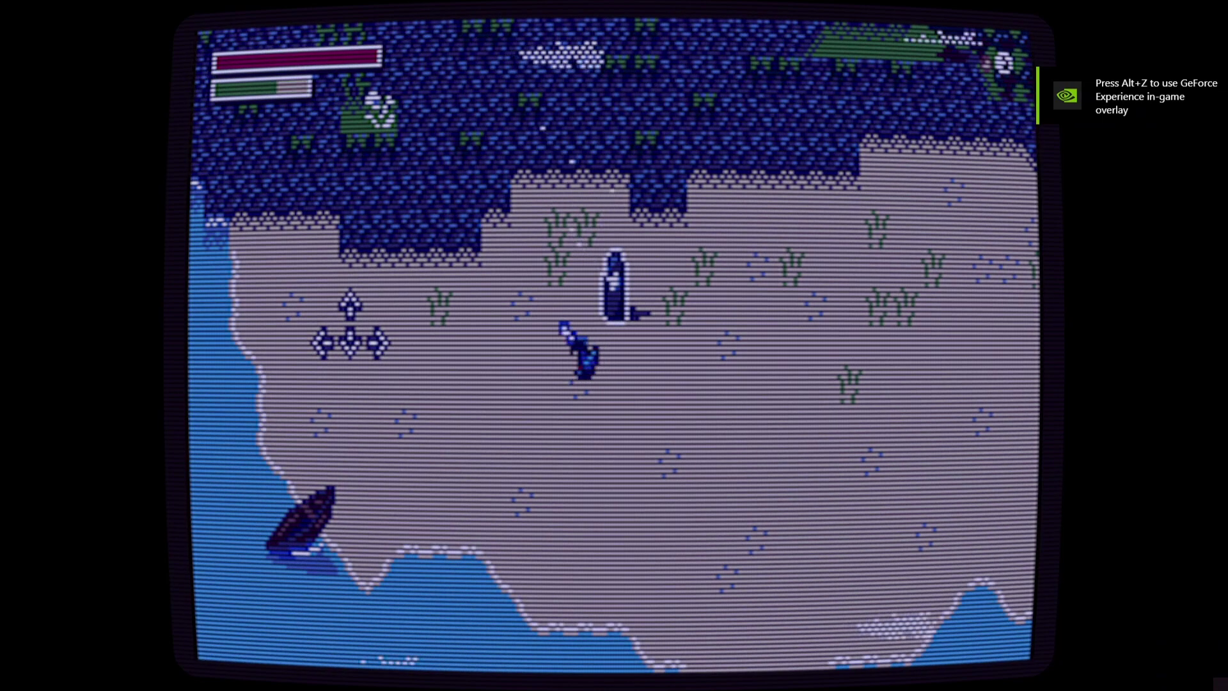
pyautogui.press('Up')
pyautogui.press('Left')
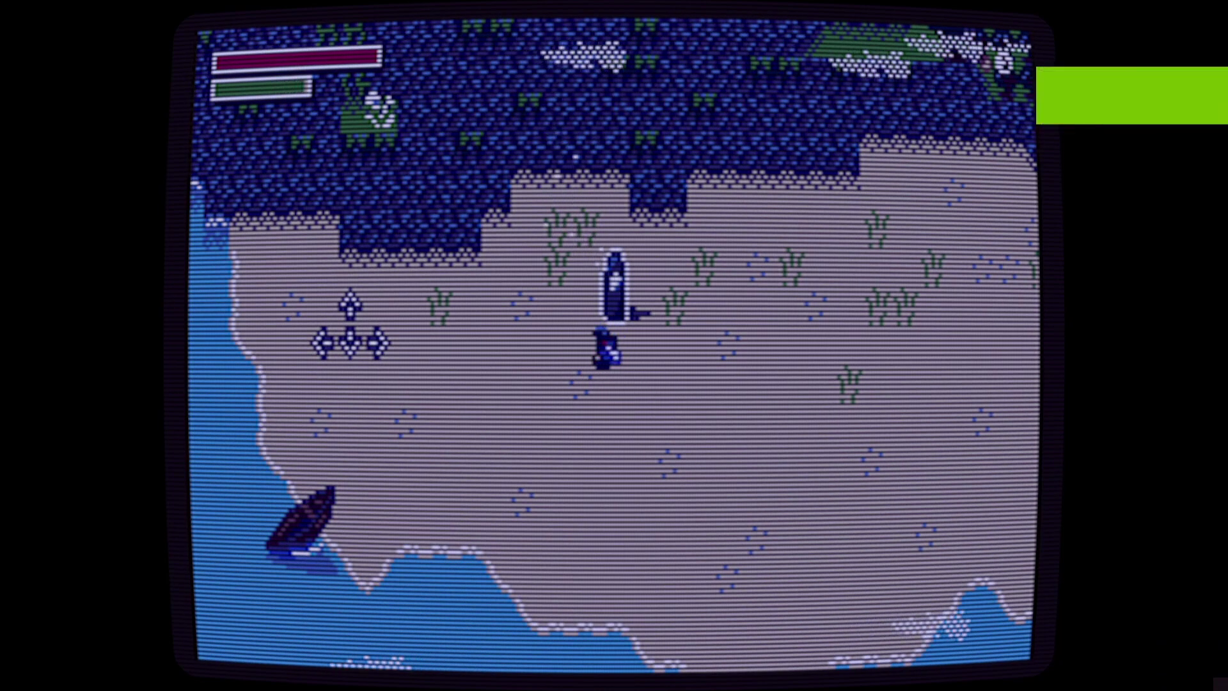
pyautogui.press('Left')
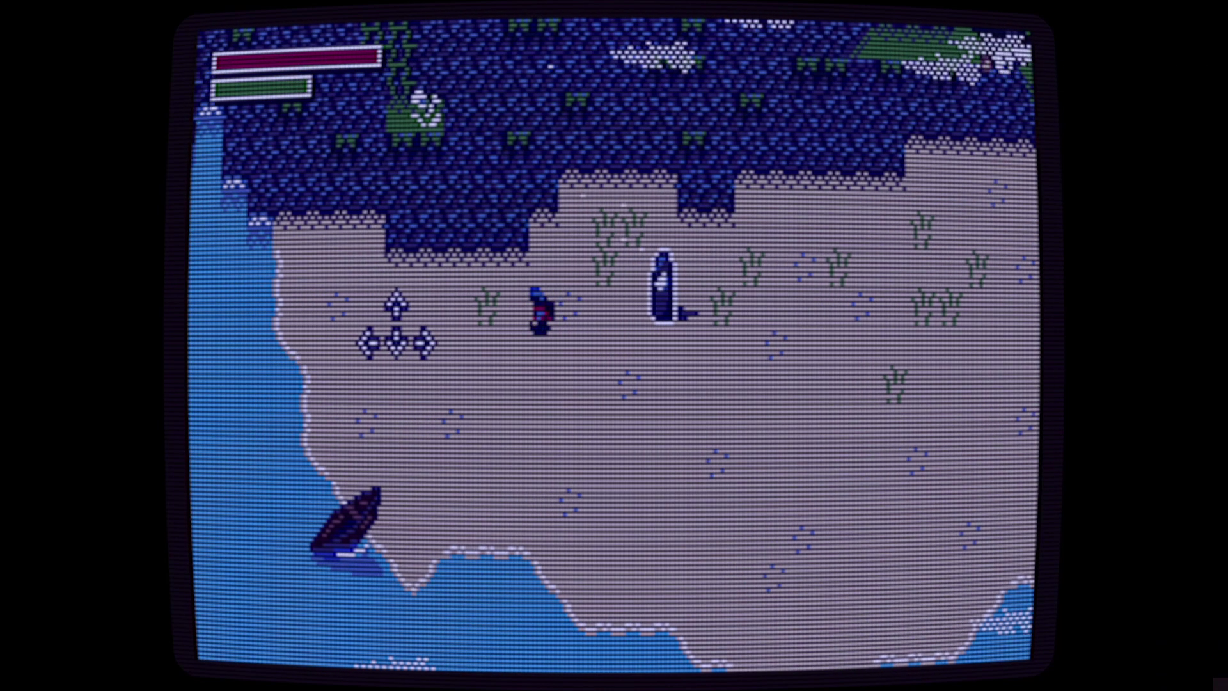
pyautogui.press('Left')
pyautogui.press('Up')
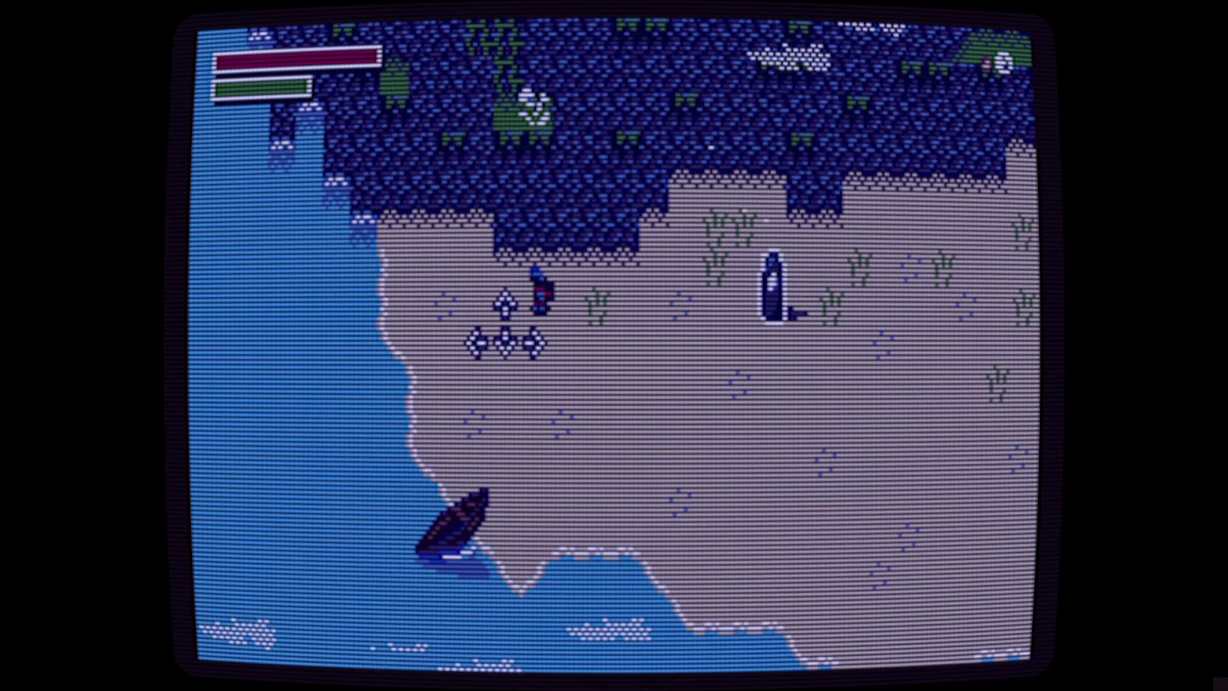
pyautogui.press('Left')
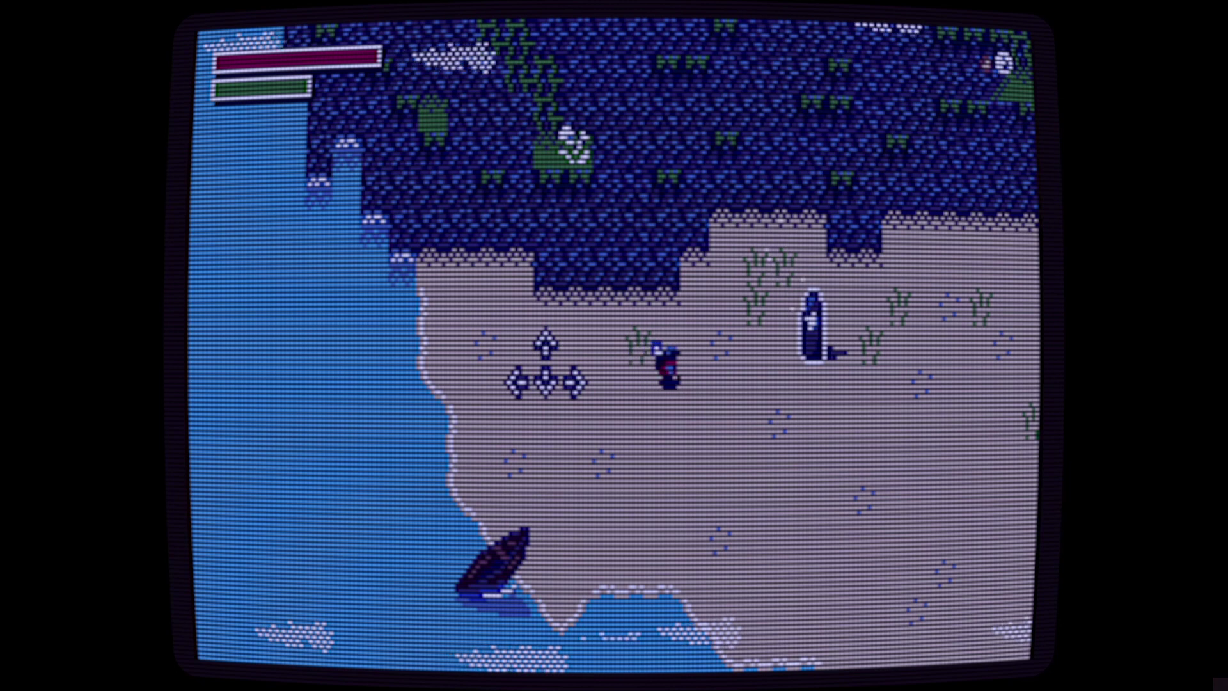
# Walk the hero back east to the standing stone, examine it, and dismiss its message.
pyautogui.press('Right')
pyautogui.press('Down')
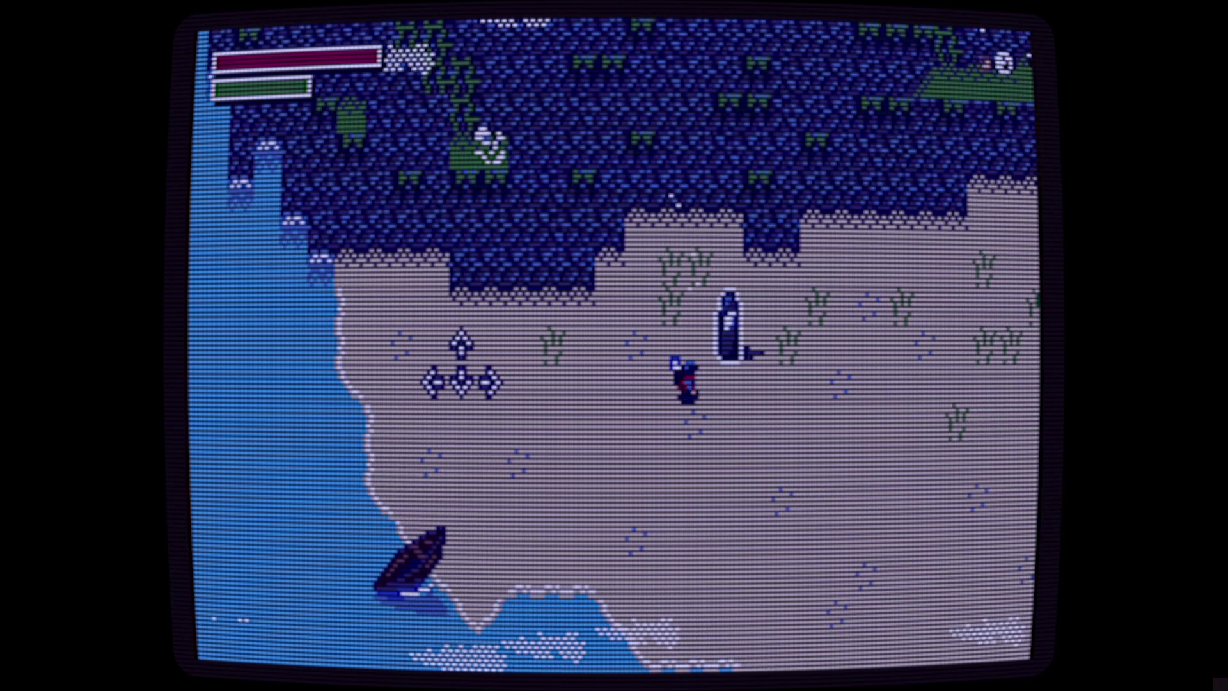
pyautogui.press('Right')
pyautogui.press('Up')
pyautogui.press('space')
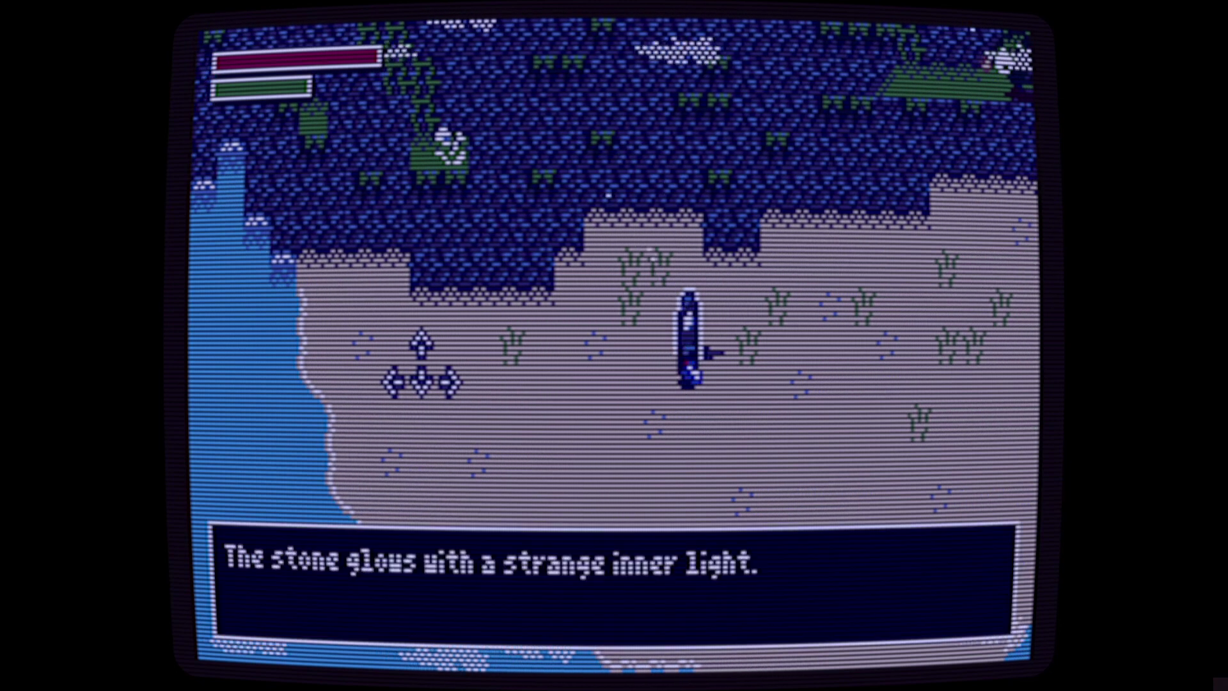
pyautogui.press('z')
# Walk the hero east across the beach and up to the arrow marker at the cliff opening.
pyautogui.press('Right')
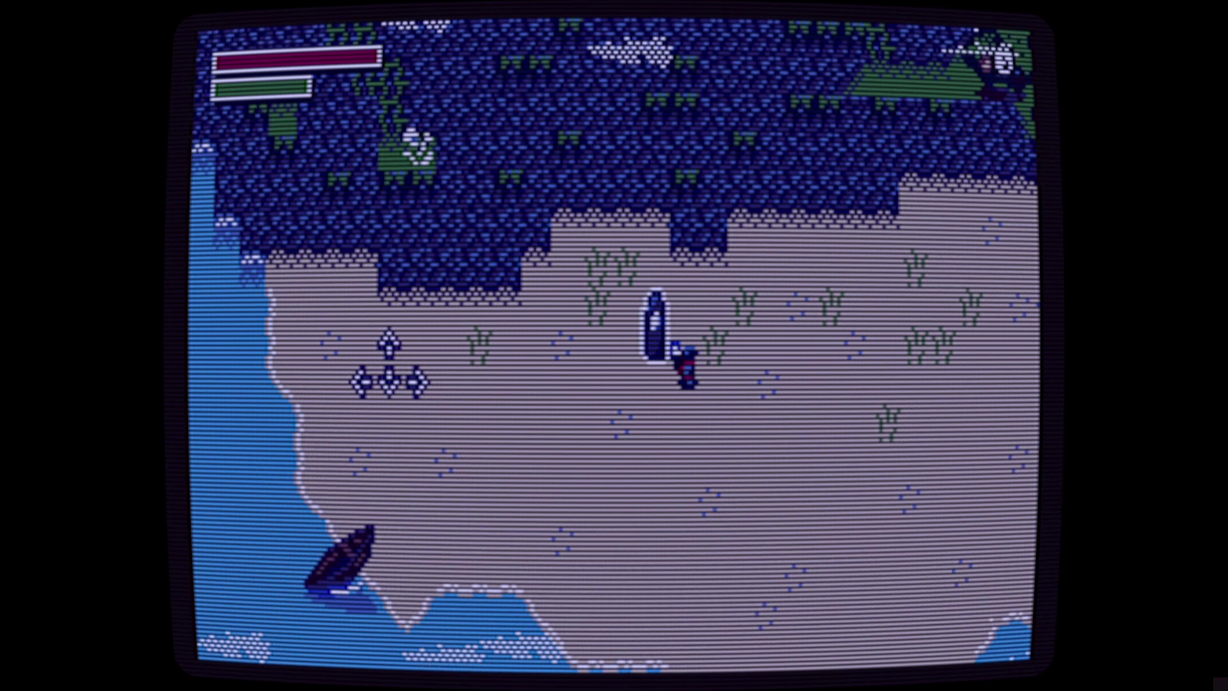
pyautogui.press('Right')
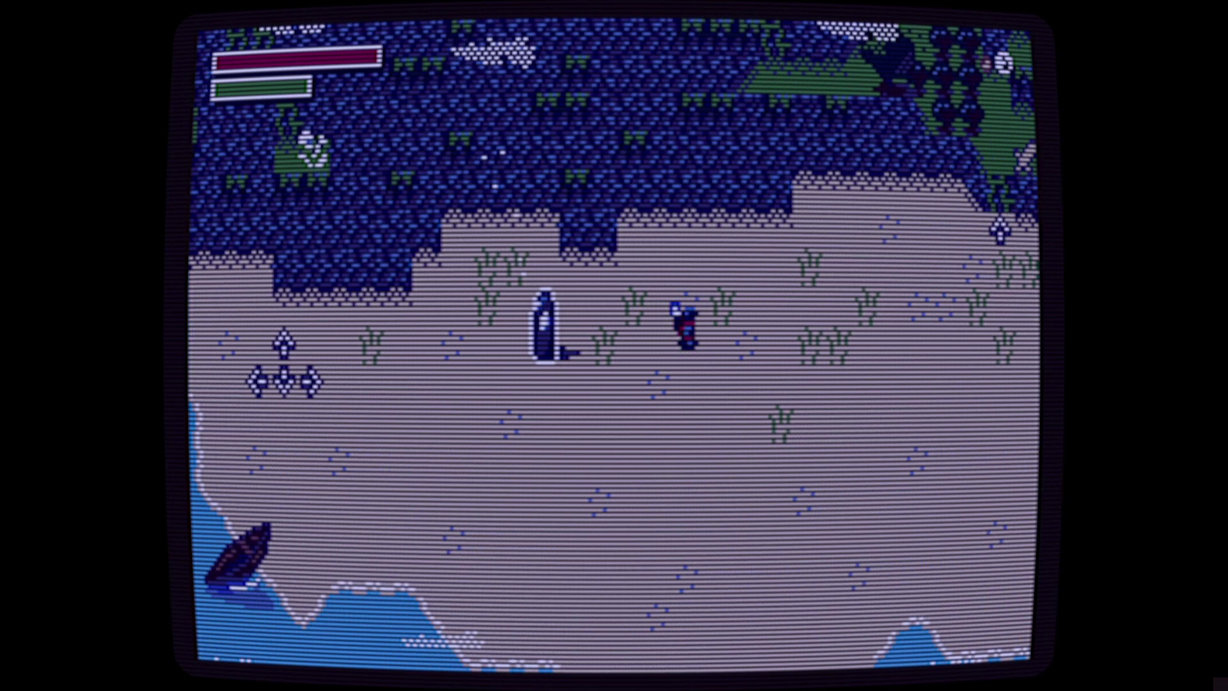
pyautogui.press('Right')
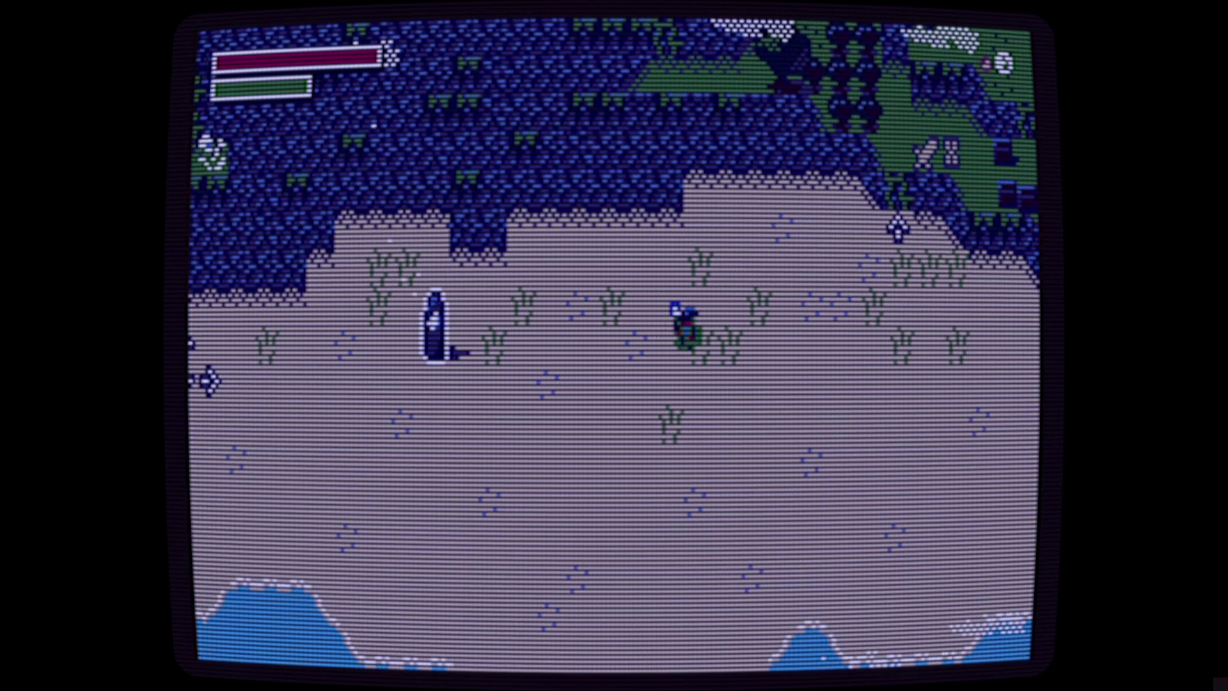
pyautogui.press('Right')
pyautogui.press('Up')
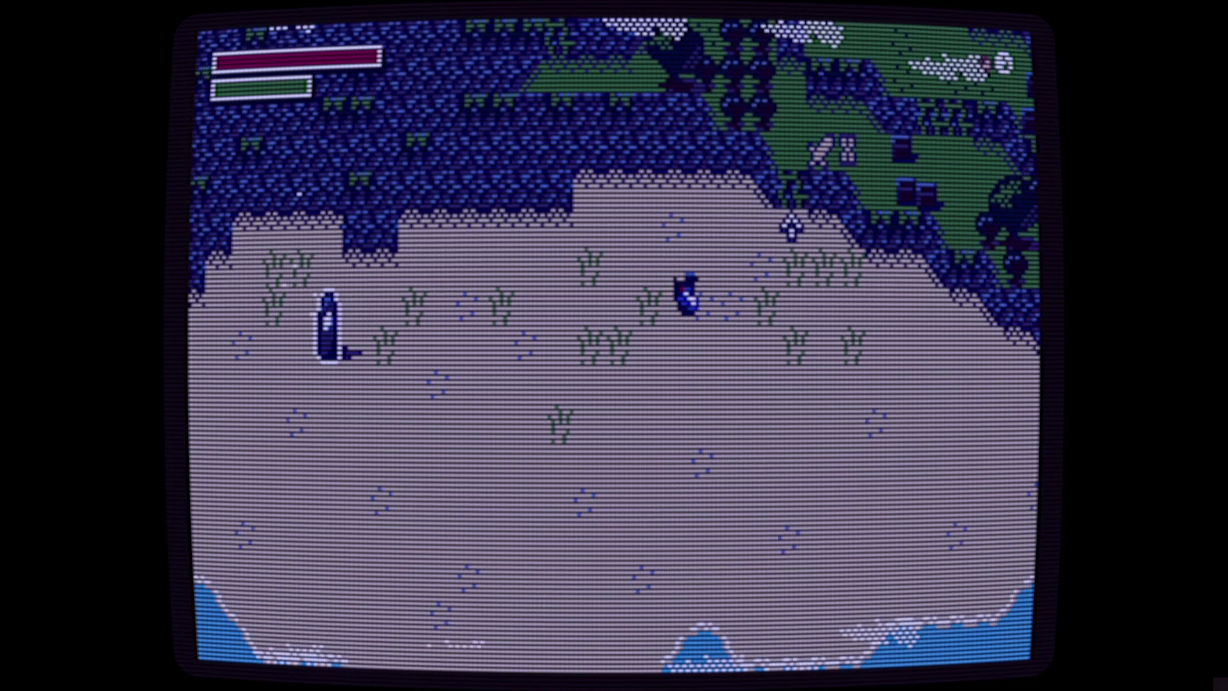
pyautogui.press('Up')
pyautogui.press('Right')
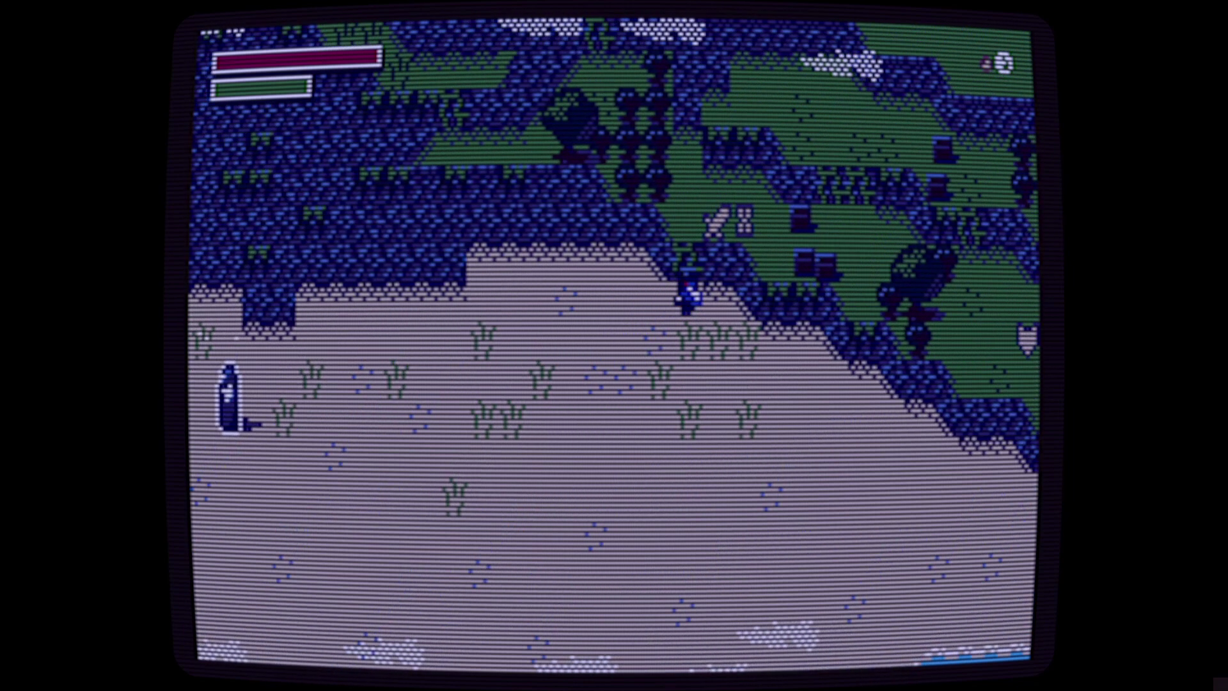
# Climb through the cliff opening onto the grass and explore around the sword marker and the nearby trees.
pyautogui.press('Up')
pyautogui.press('Right')
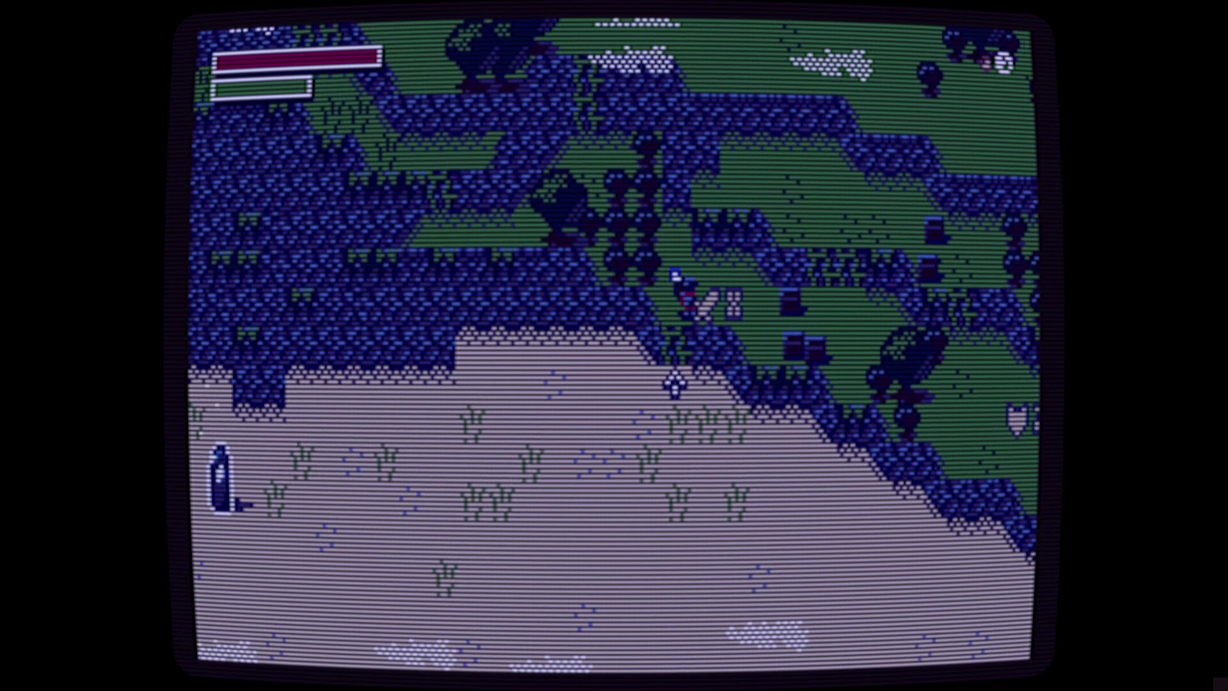
pyautogui.press('Right')
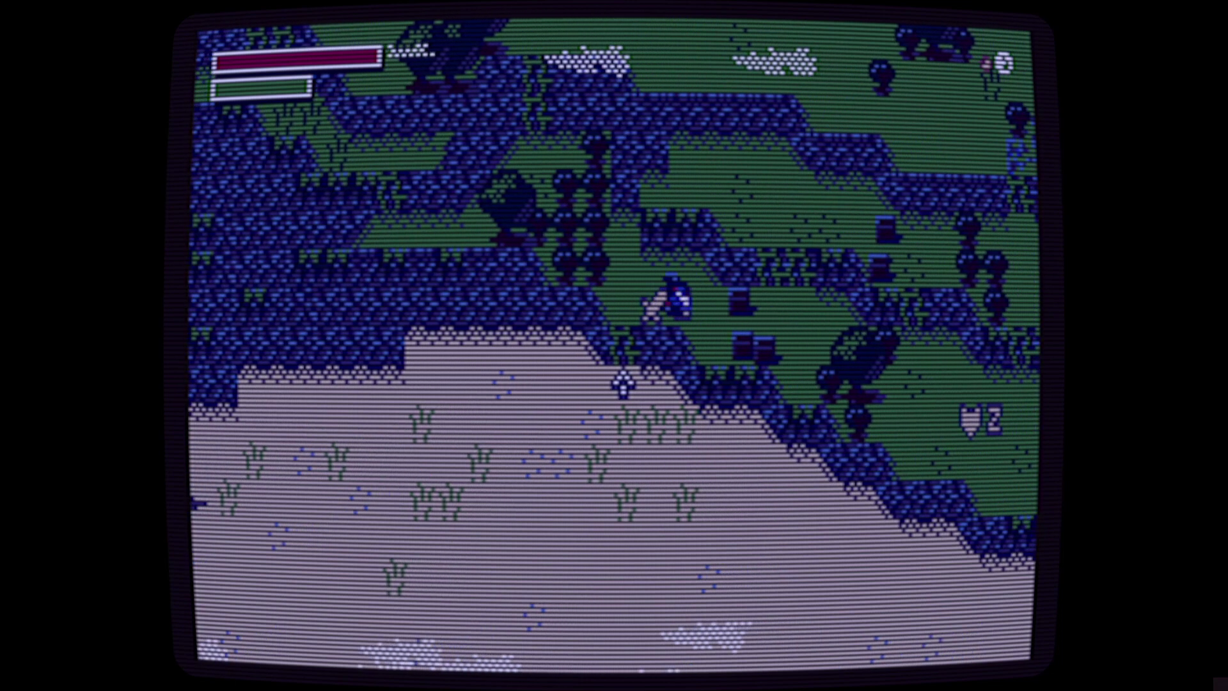
pyautogui.press('Up')
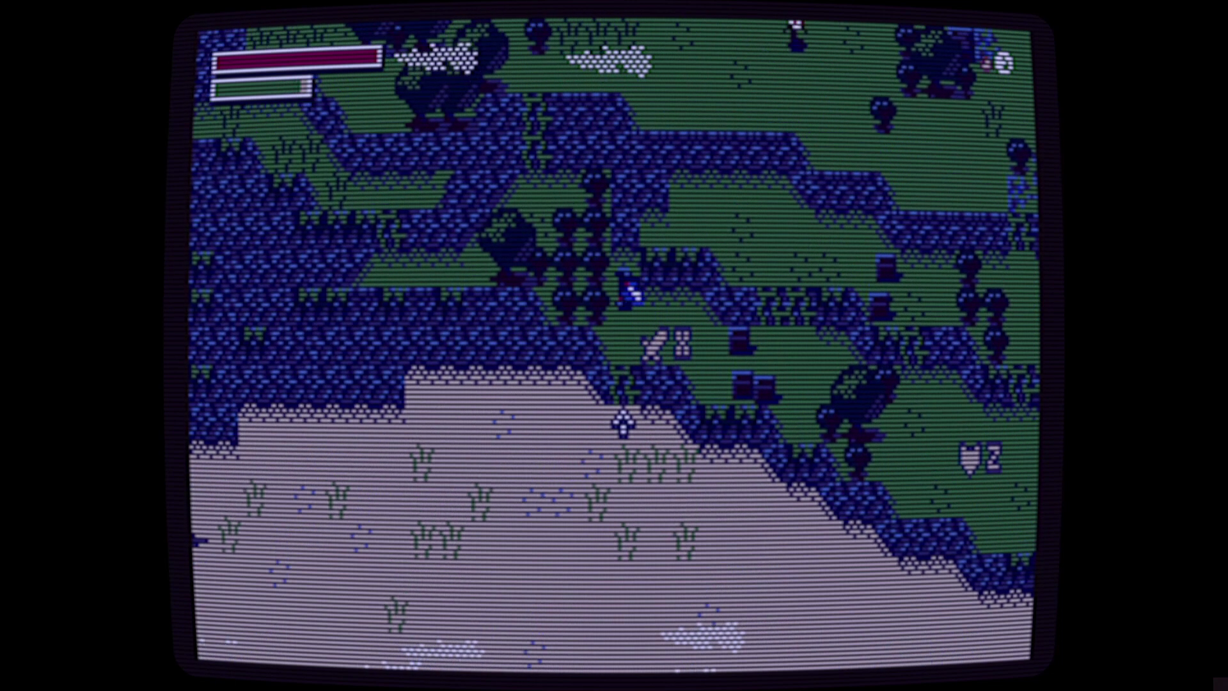
pyautogui.press('Up')
pyautogui.press('Right')
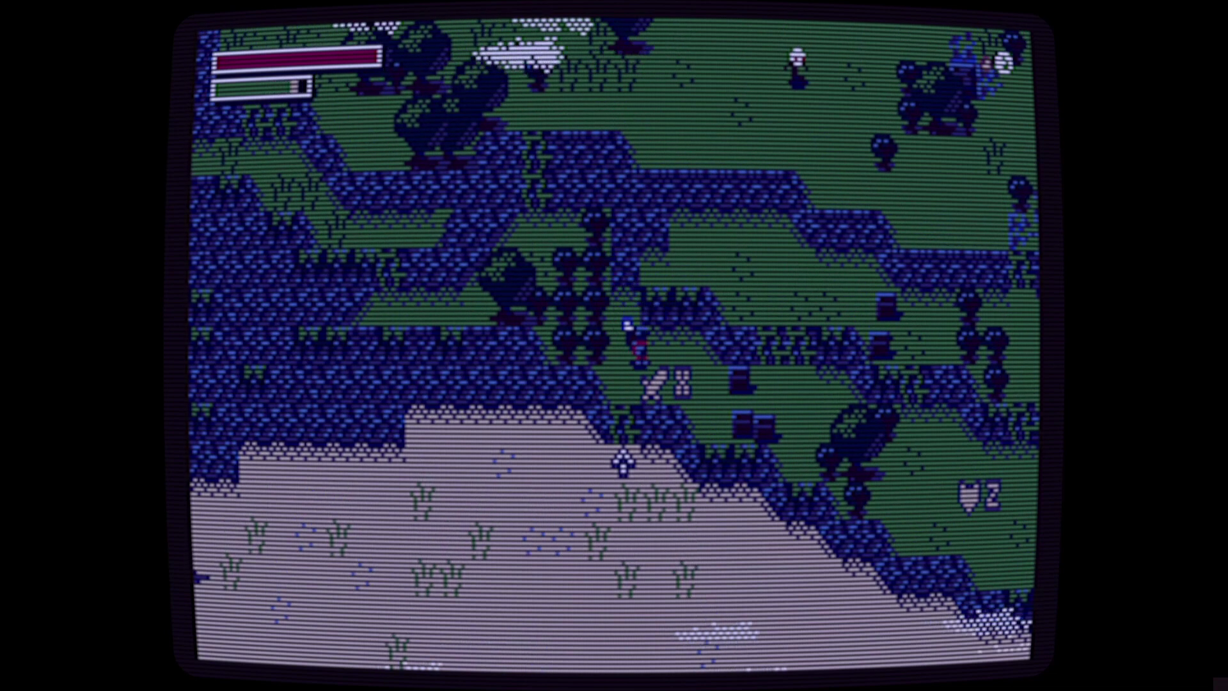
# Strike the dark blocks east of the sword marker and climb the vines to the next grassy ledge.
pyautogui.press('Right')
pyautogui.press('Down')
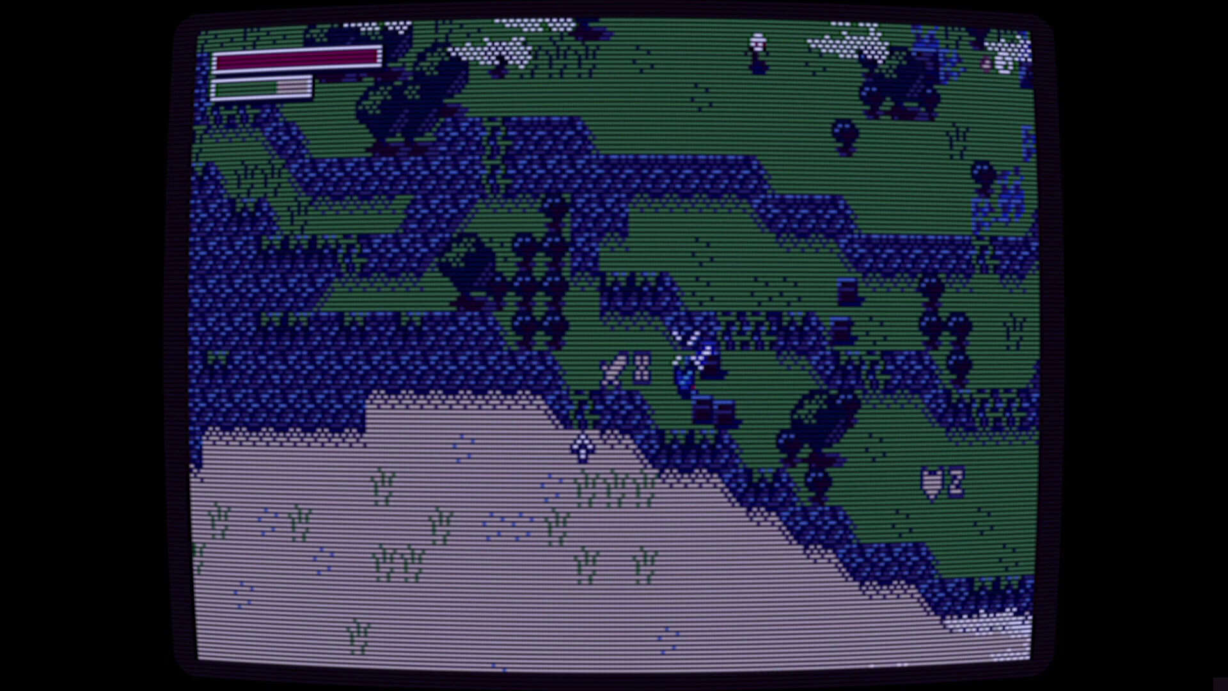
pyautogui.press('Right')
pyautogui.press('Up')
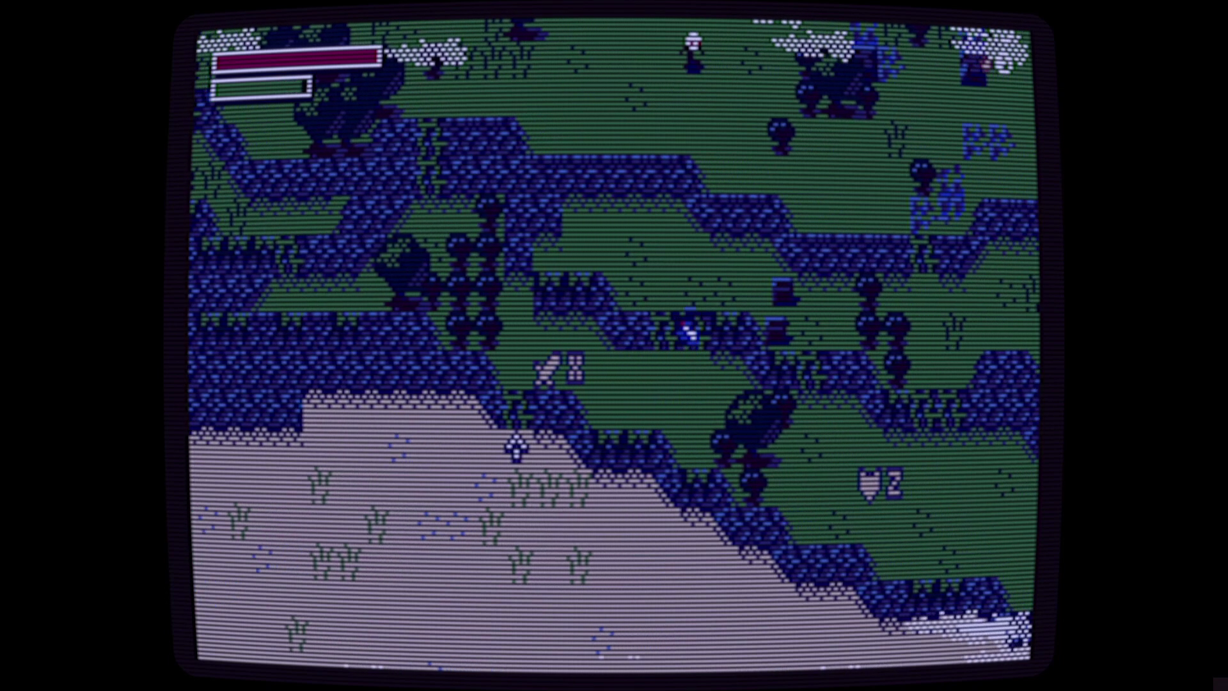
pyautogui.press('Up')
pyautogui.press('Right')
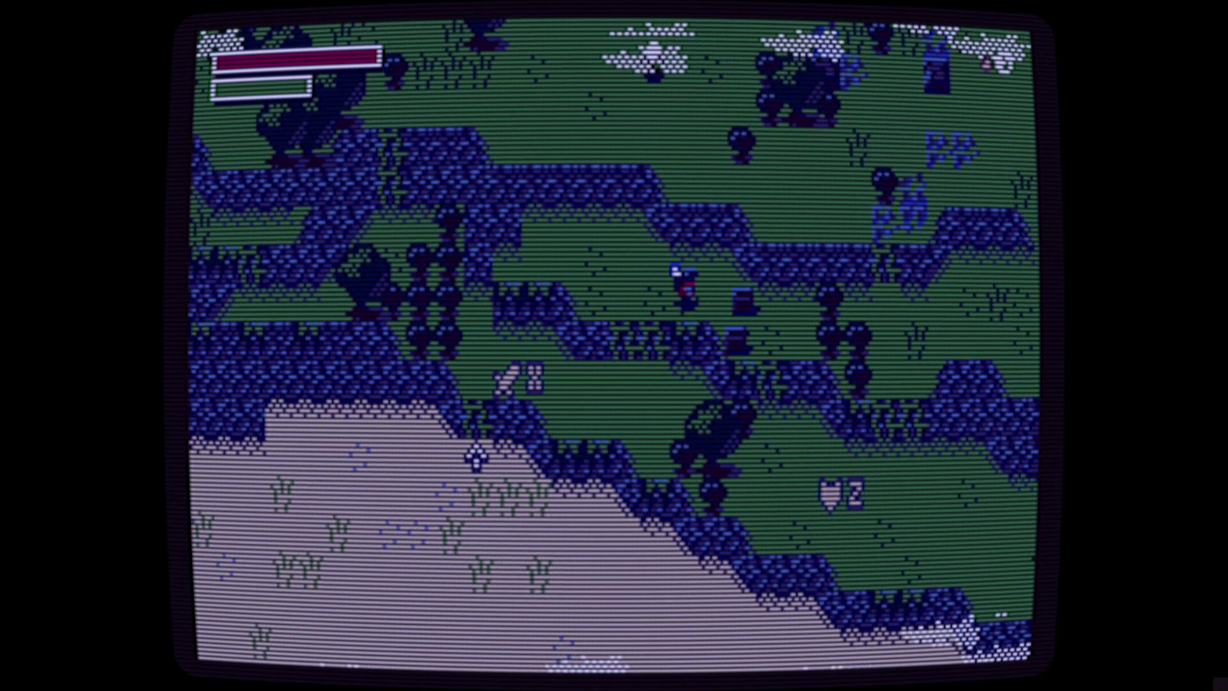
# Move the hero east along the ledge and down the vines to the shield marker.
pyautogui.press('Right')
pyautogui.press('Down')
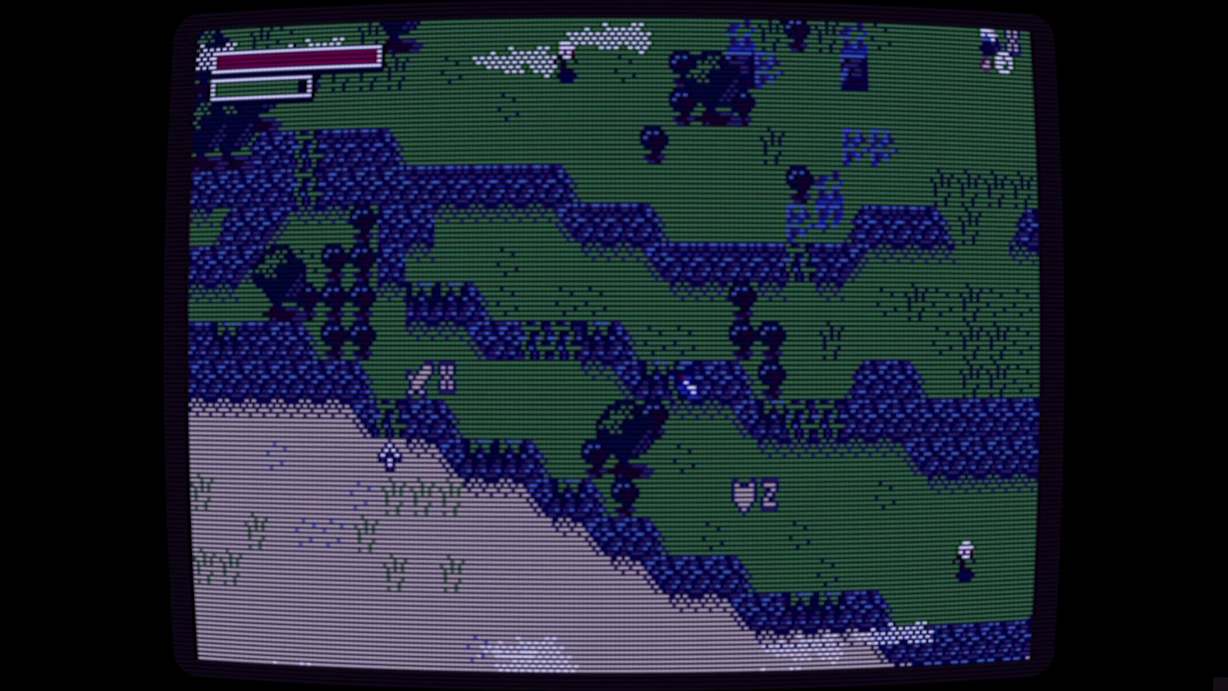
pyautogui.press('Down')
pyautogui.press('Right')
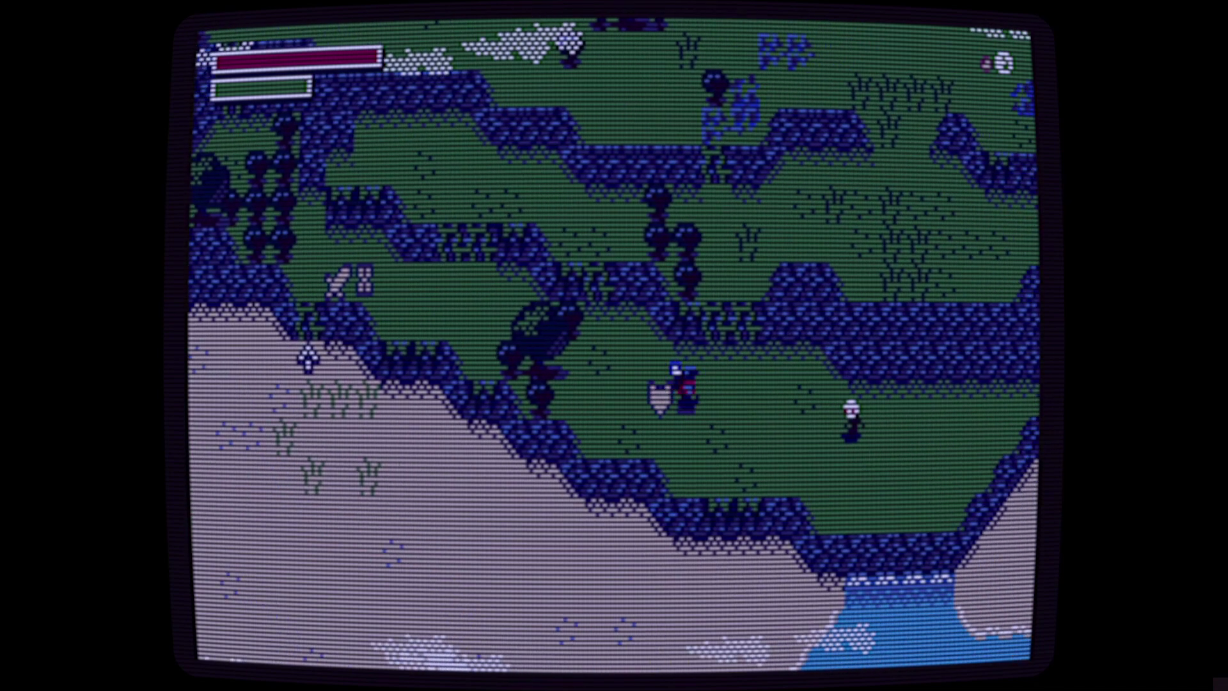
# Fight the white-headed enemy east of the shield marker, and quit Balmung to highlight Bare Bones in the game list.
pyautogui.press('Down')
pyautogui.press('Right')
pyautogui.press('x')
pyautogui.press('x')
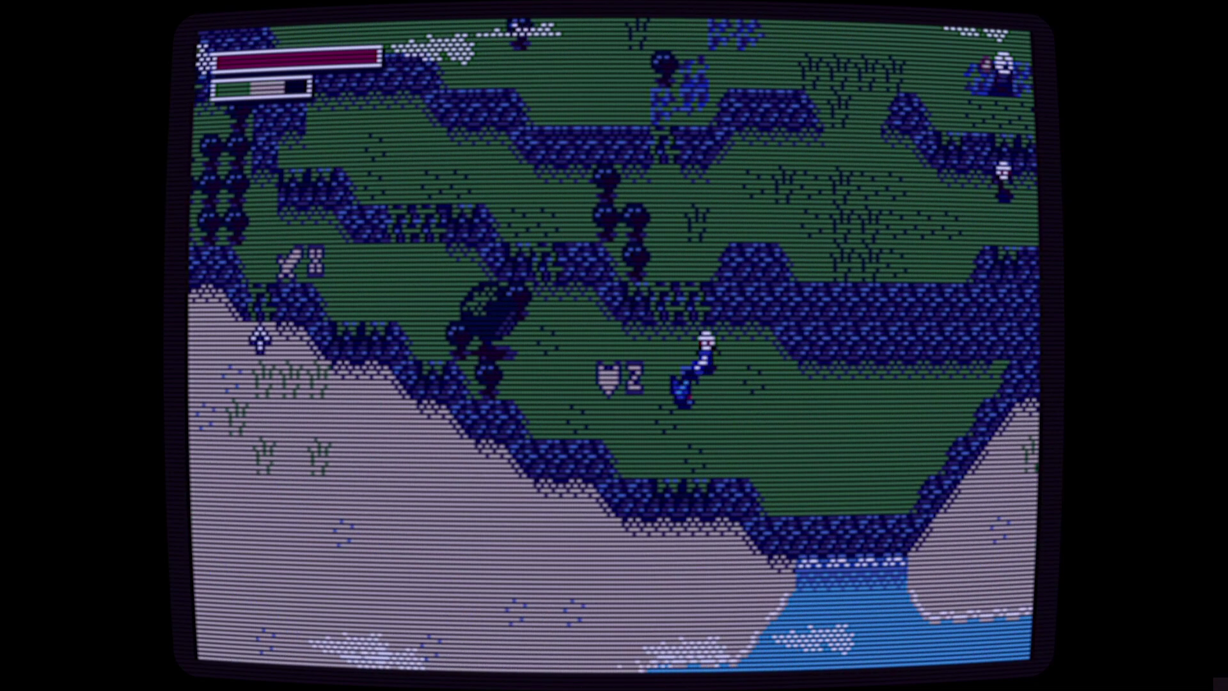
pyautogui.press('x')
pyautogui.press('Up')
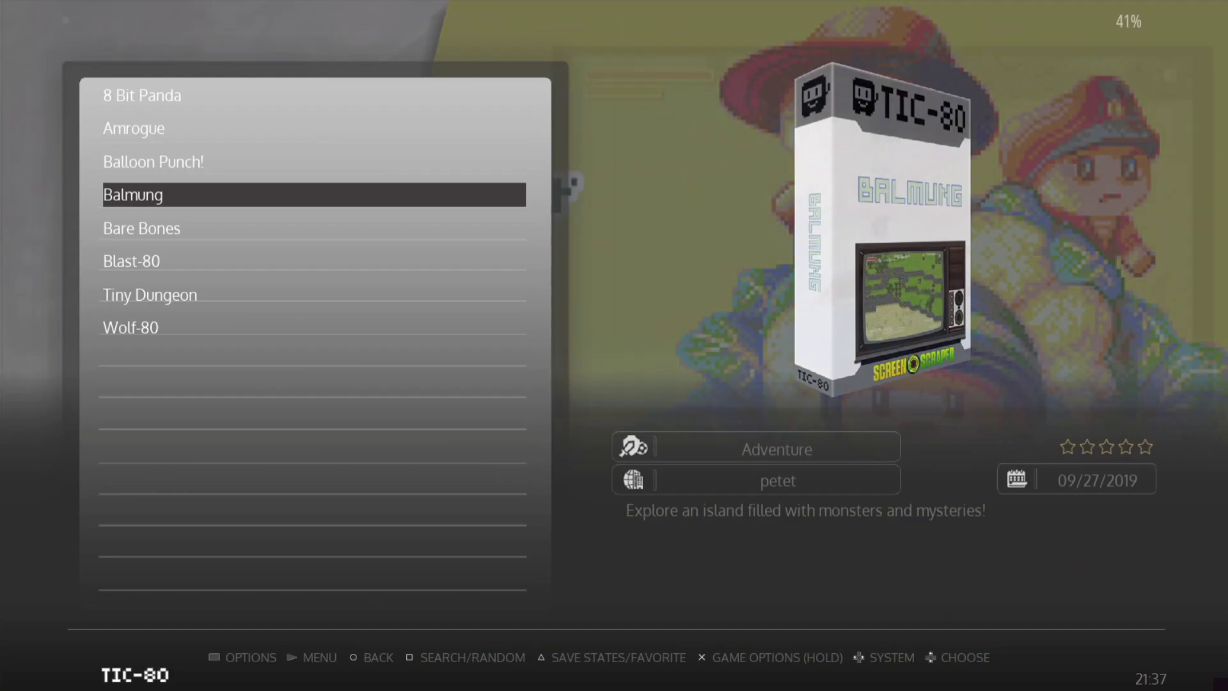
pyautogui.press('Down')
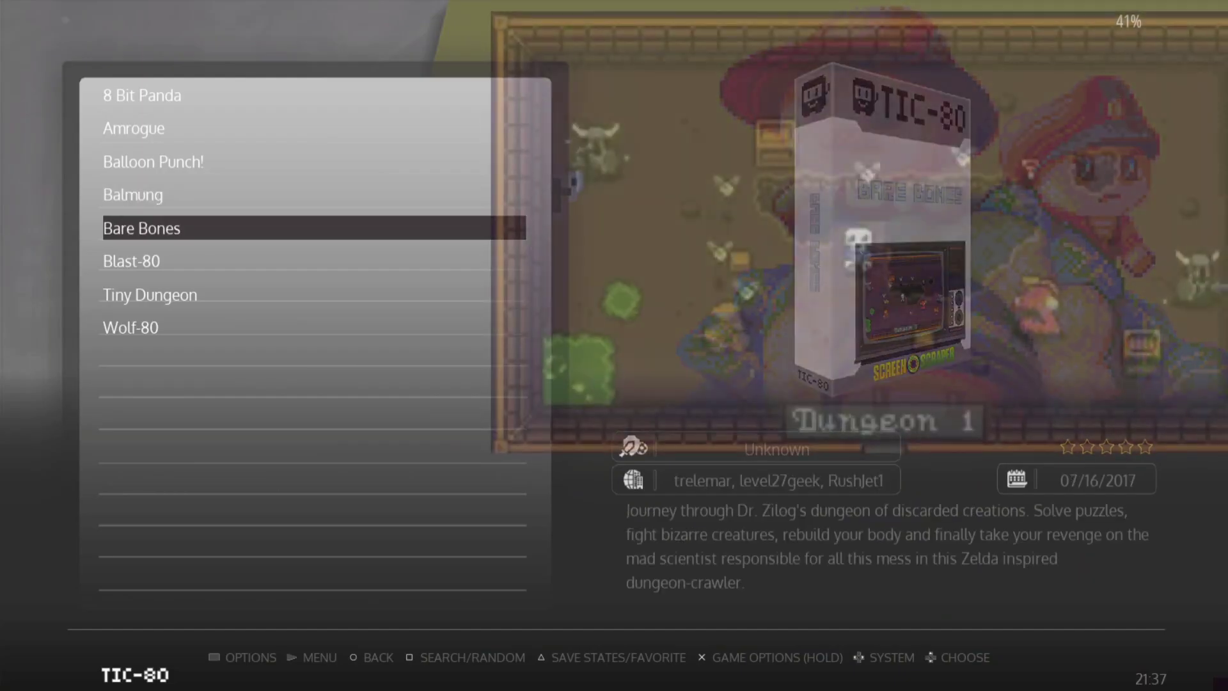